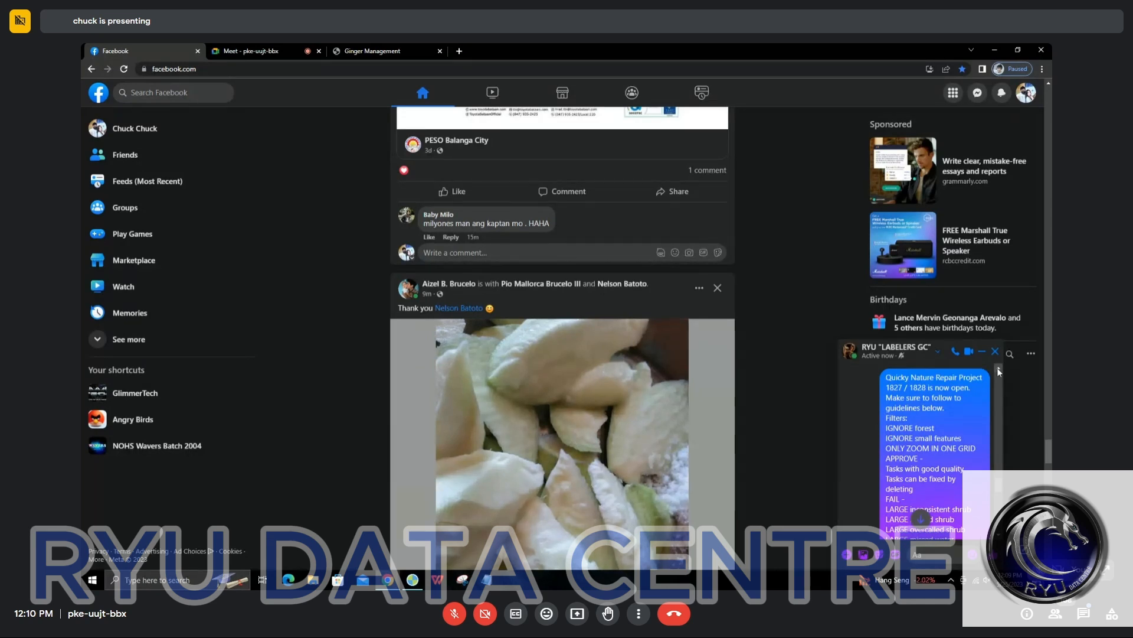
Refresh the quick-nature-repair-230523[1827] status counts in Ginger Management and select that project from the ongoing projects
left_click(372, 51)
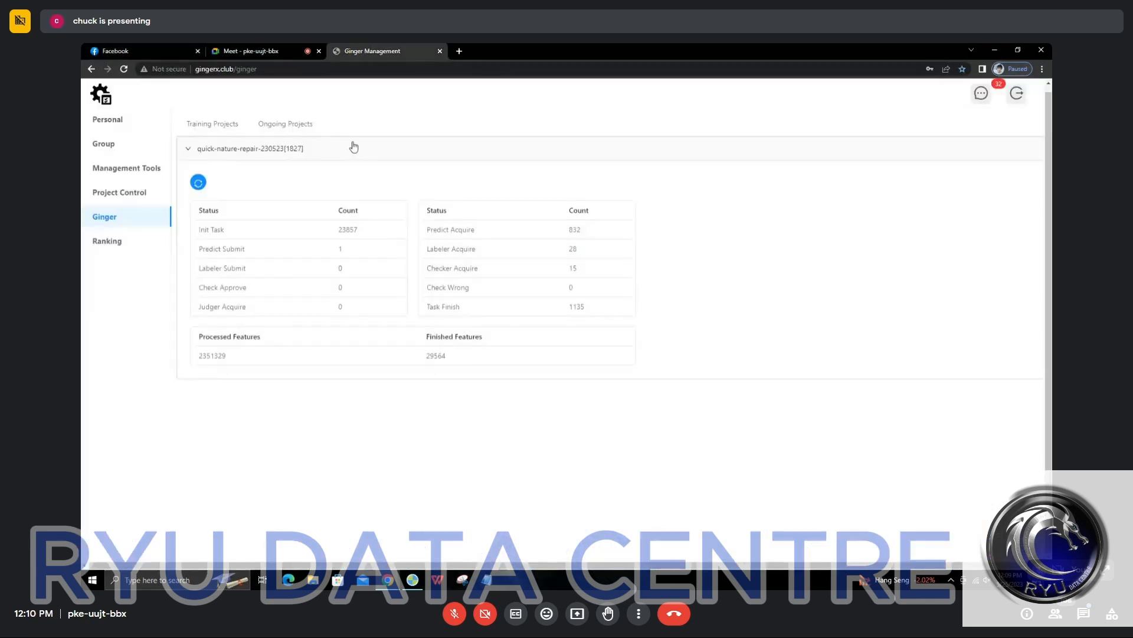
left_click(200, 183)
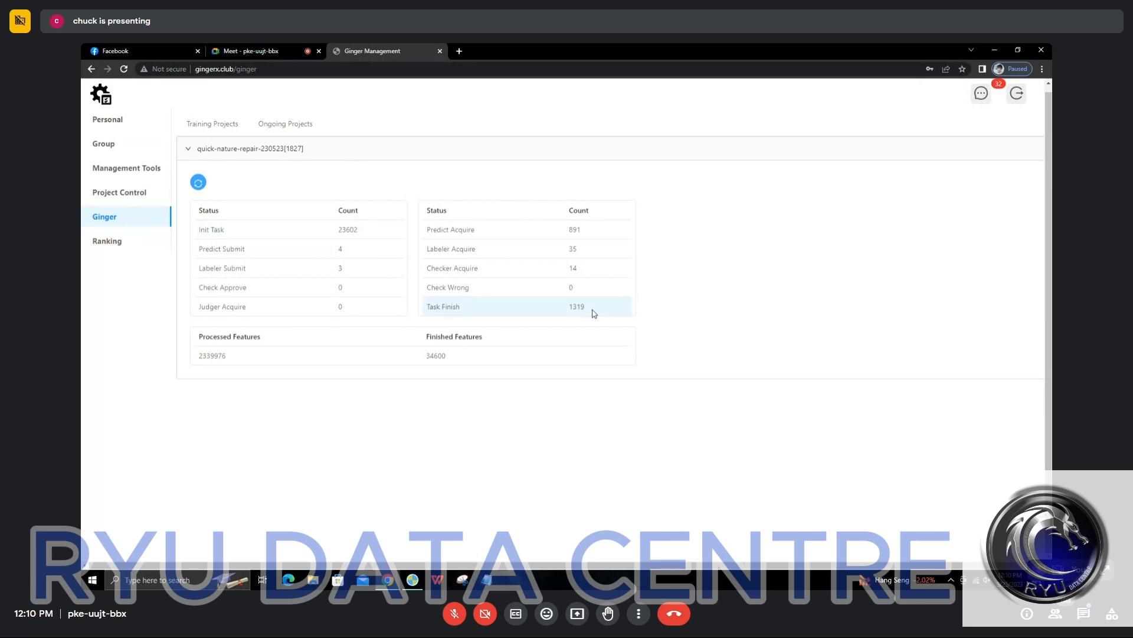
mouse_move(297, 132)
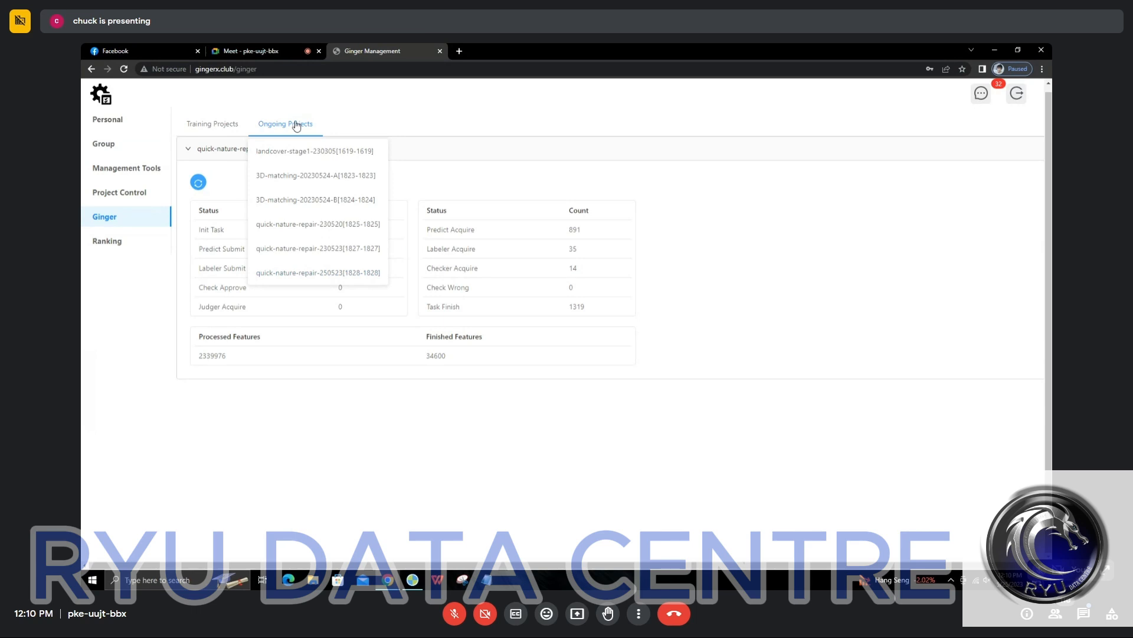
left_click(307, 248)
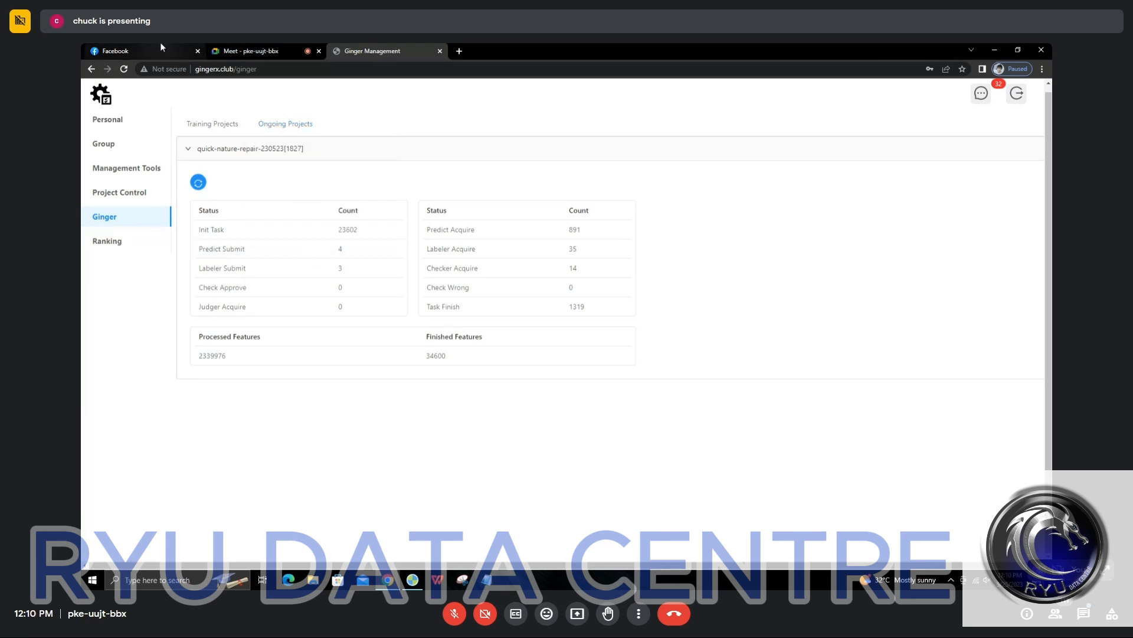
Switch to Facebook and read the filter and labeler guidelines for project 1827 / 1828 in the labelers group chat
left_click(118, 51)
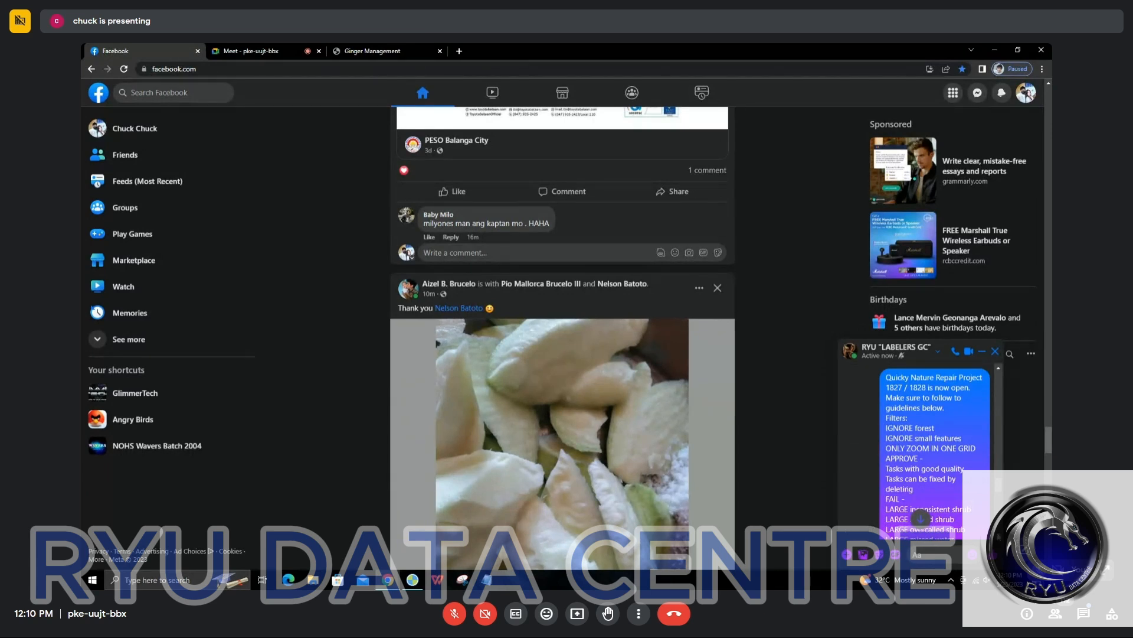
scroll(921, 448, "down", 1)
scroll(968, 493, "down", 2)
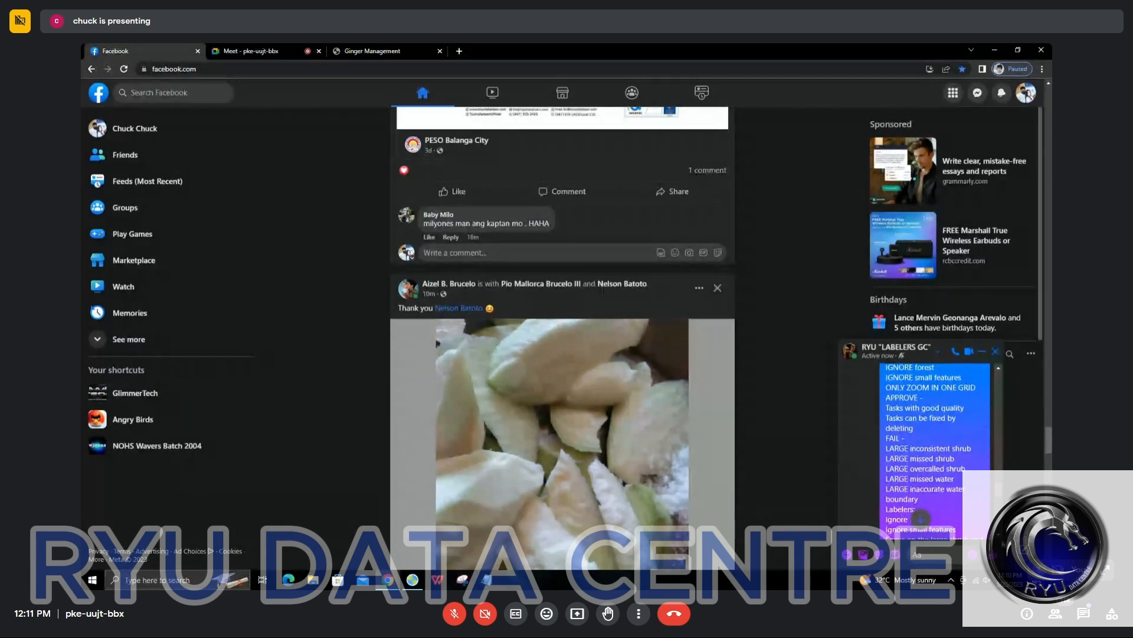
scroll(971, 516, "down", 1)
scroll(1000, 542, "down", 3)
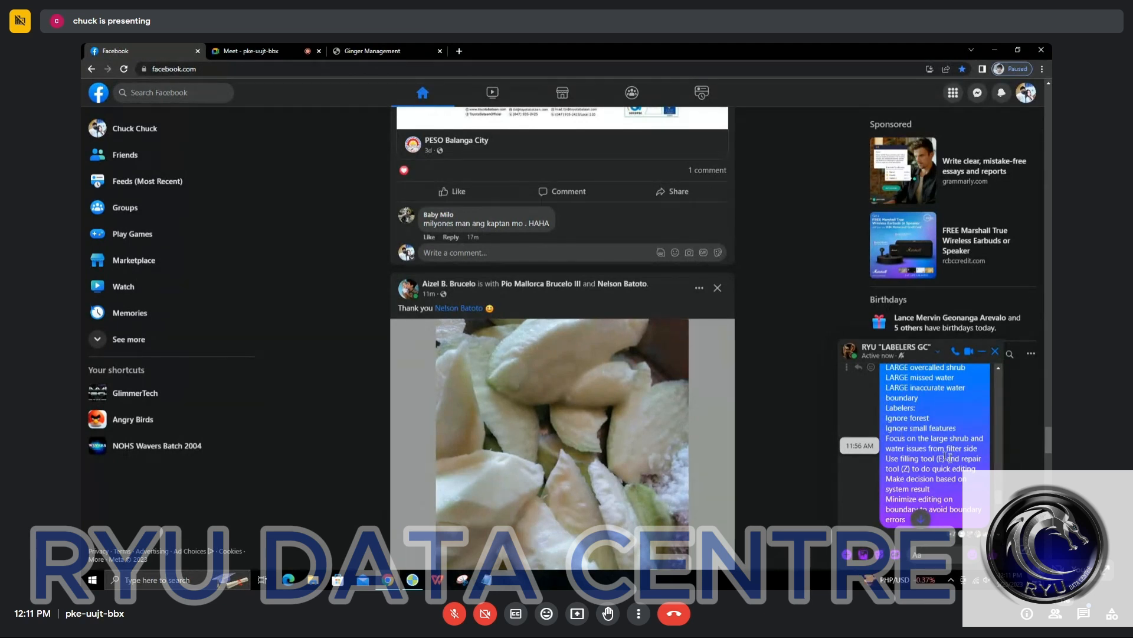
left_click(977, 92)
left_click(994, 50)
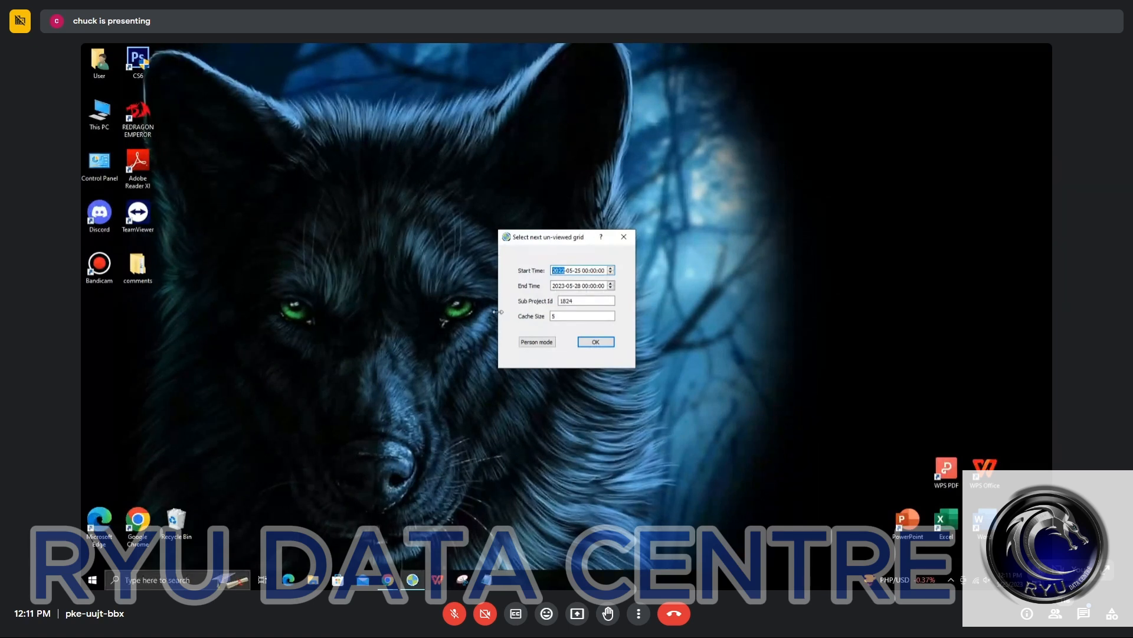
Return to Ginger Management, check the sub project IDs of the ongoing quick-nature-repair projects, and minimize the browser
left_click(388, 579)
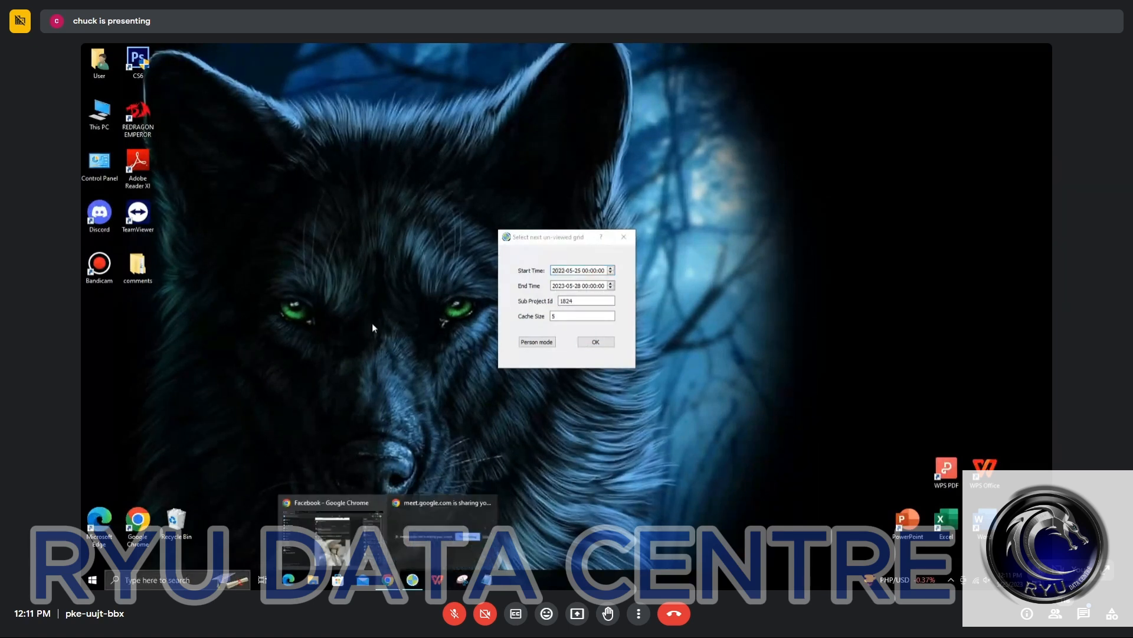
left_click(348, 502)
left_click(372, 51)
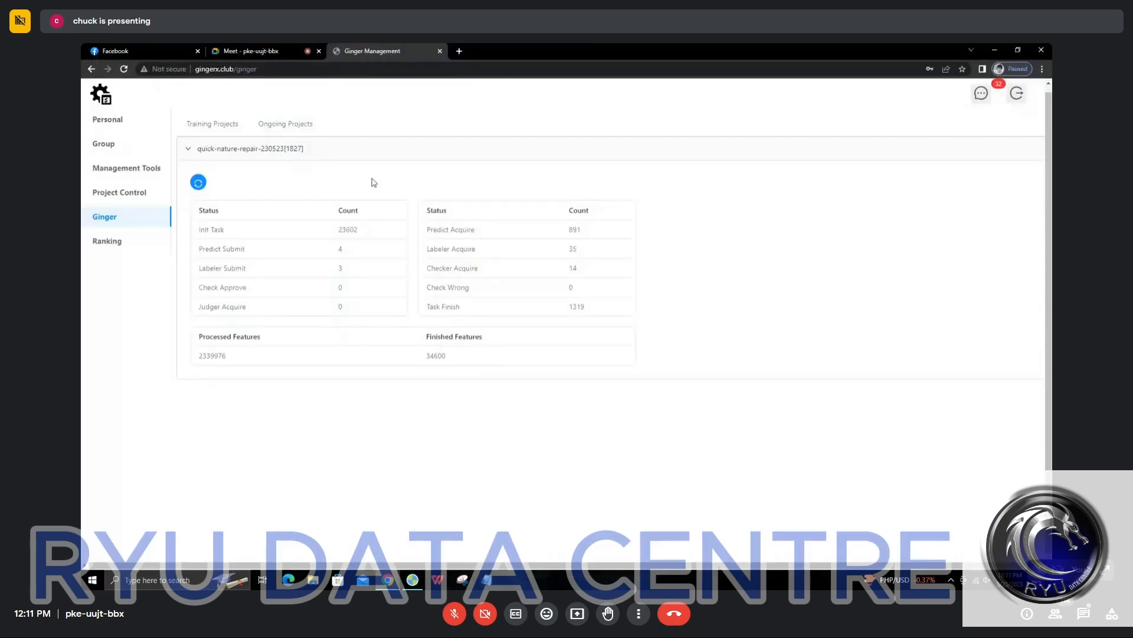
mouse_move(284, 135)
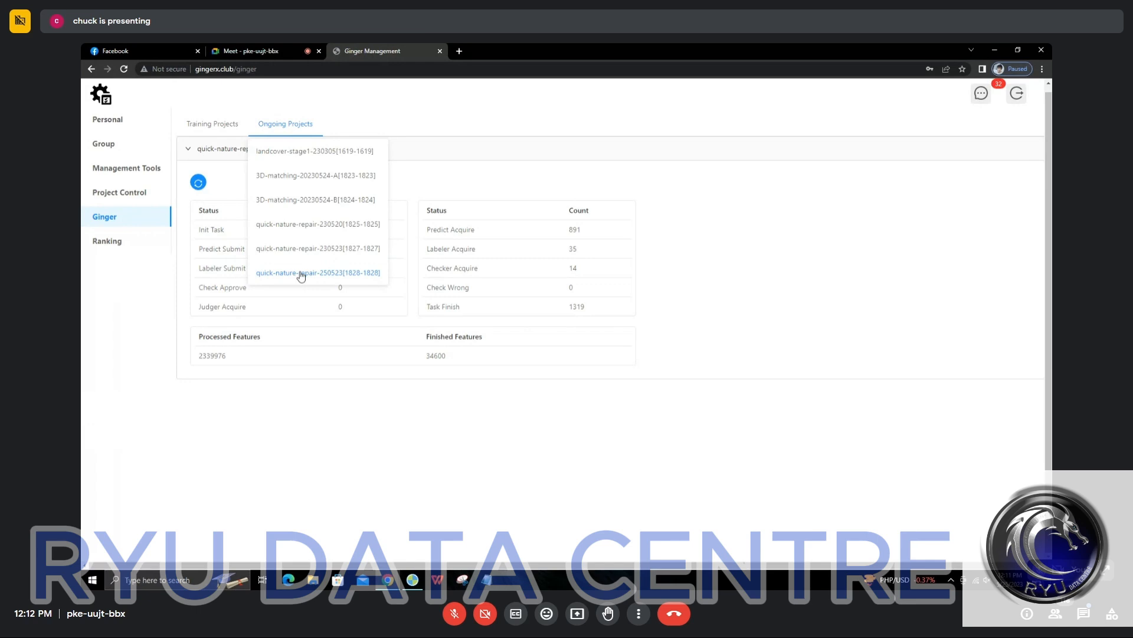
left_click(995, 50)
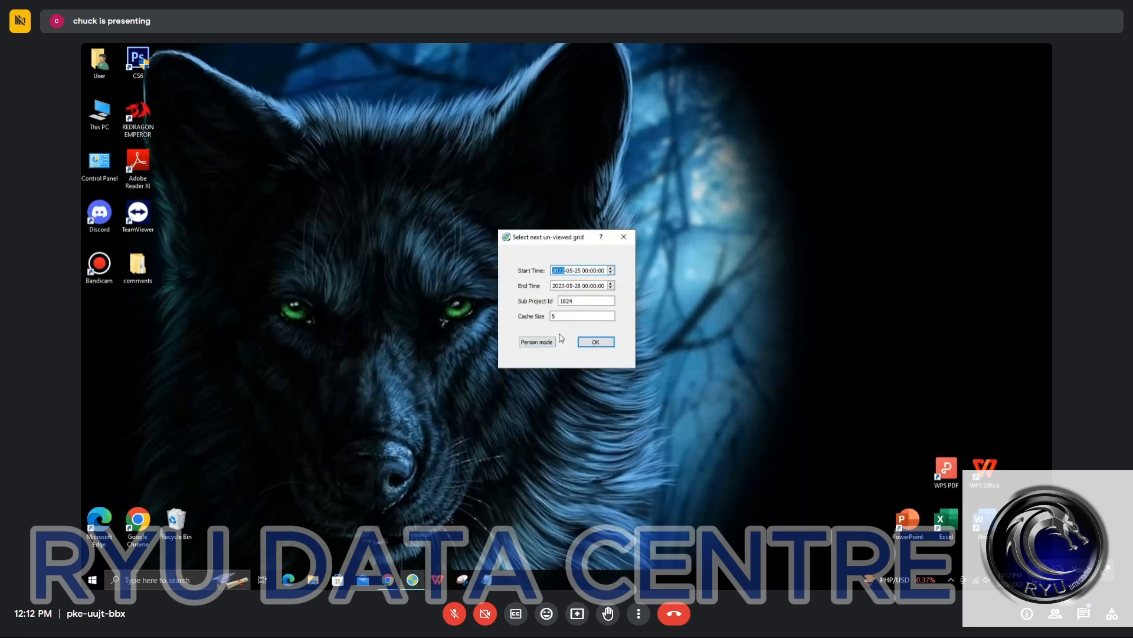
Try to load un-viewed grid tasks with sub project ID 1824 and cache size 5
left_click(570, 313)
left_click(596, 342)
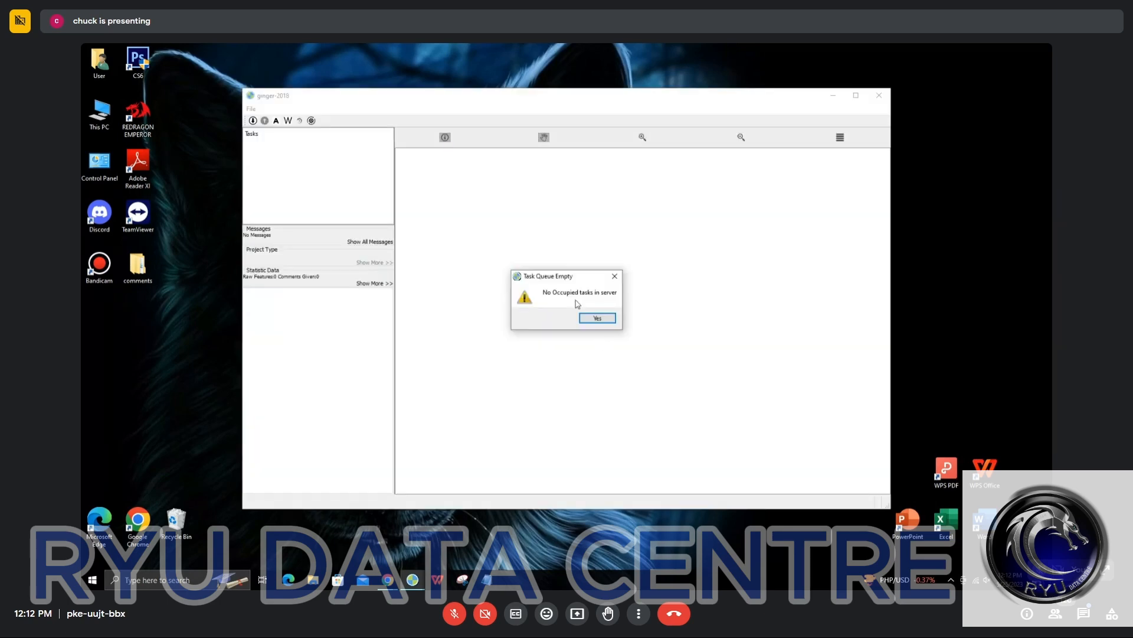
left_click(596, 318)
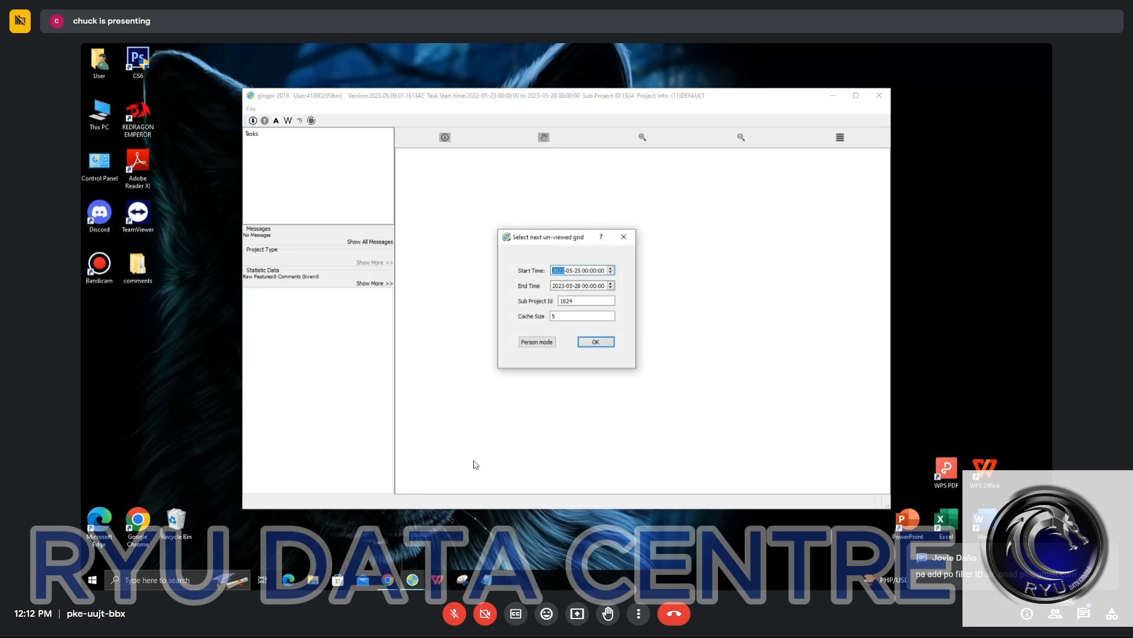
left_click(623, 237)
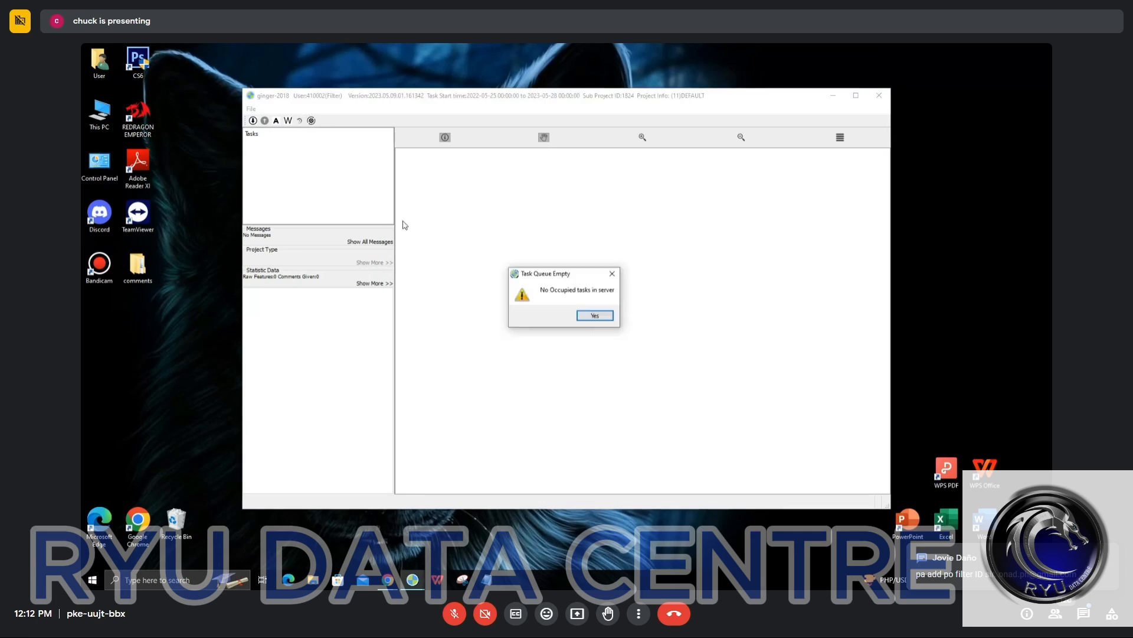
left_click(612, 274)
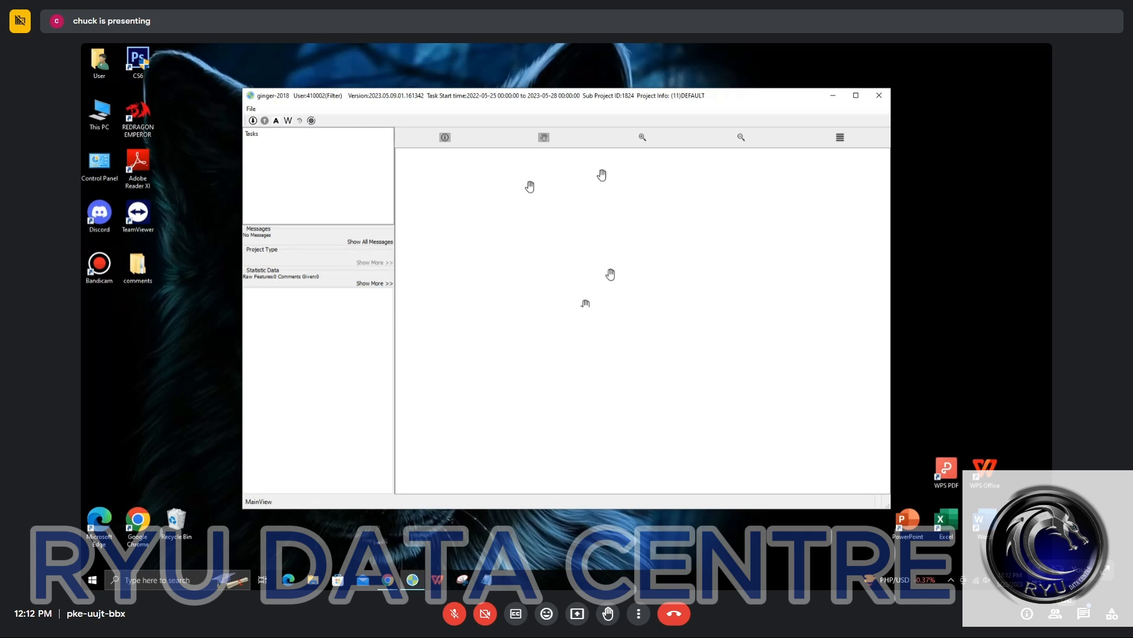
Load the un-viewed grid tasks with sub project ID 1827 and acknowledge the project description
left_click(311, 121)
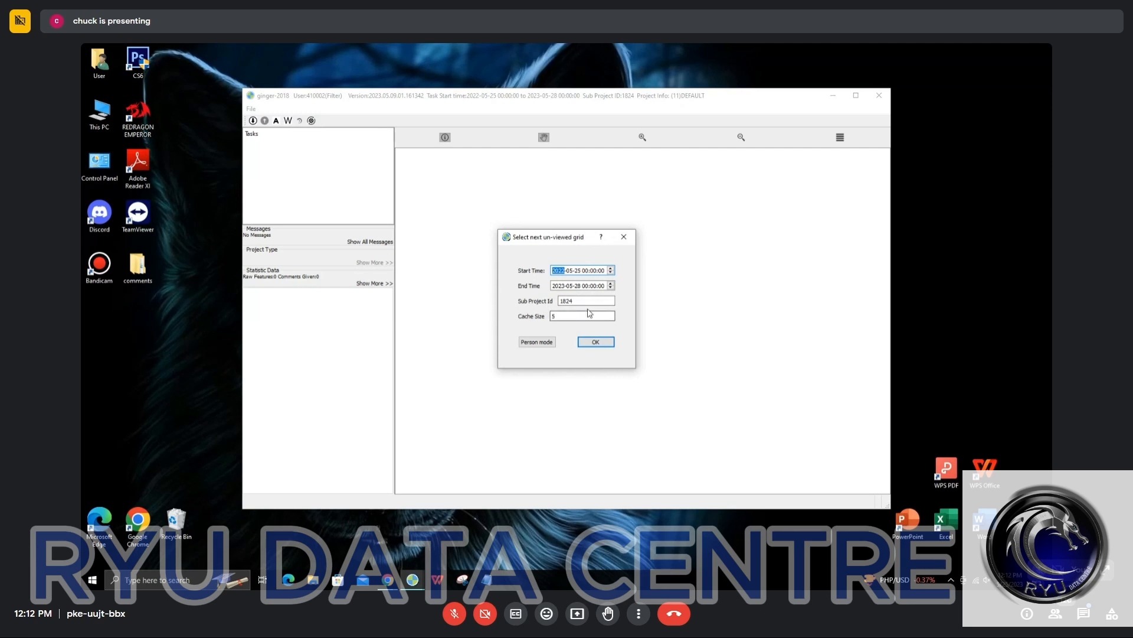
left_click(592, 297)
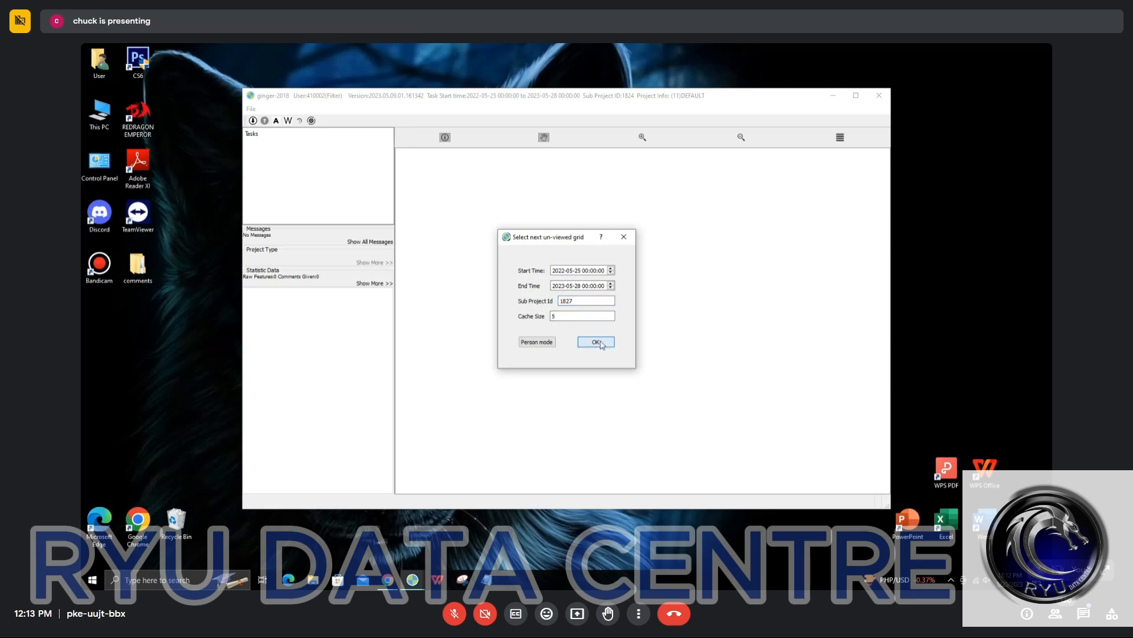
left_click(597, 343)
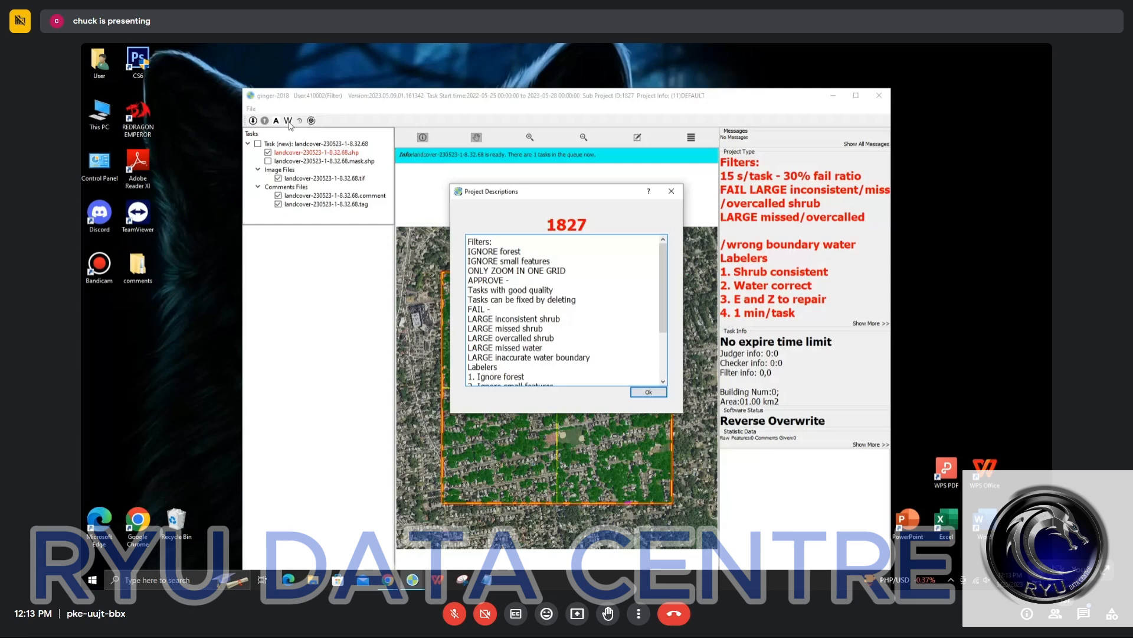
key("Return")
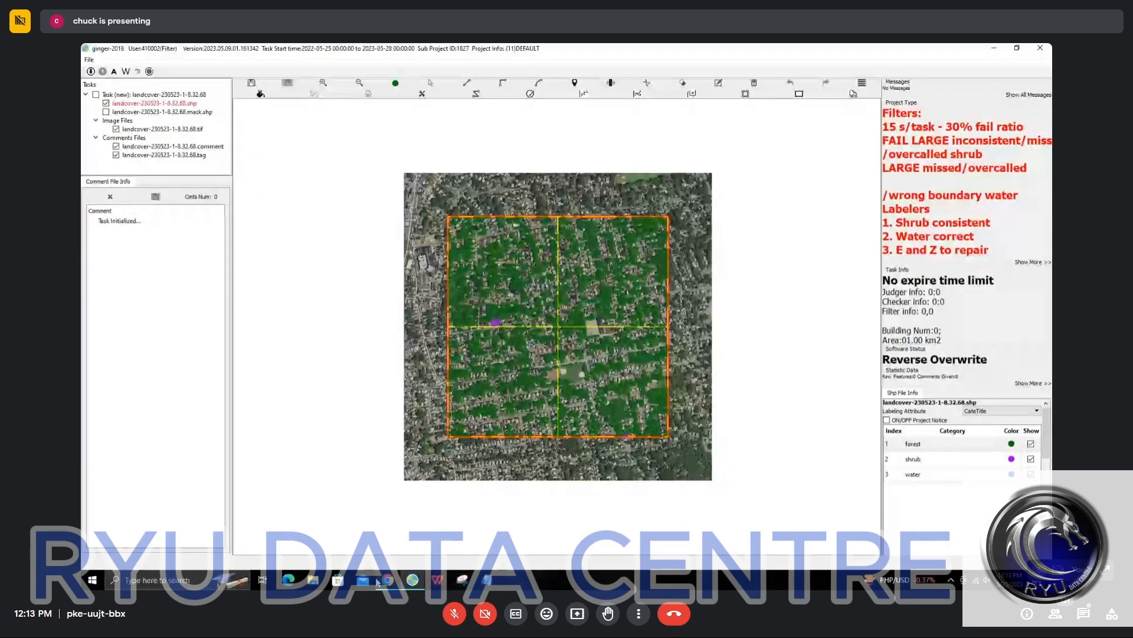
Switch to Facebook, check a contact's private Messenger conversation, close it and return to the Ginger task
left_click(387, 580)
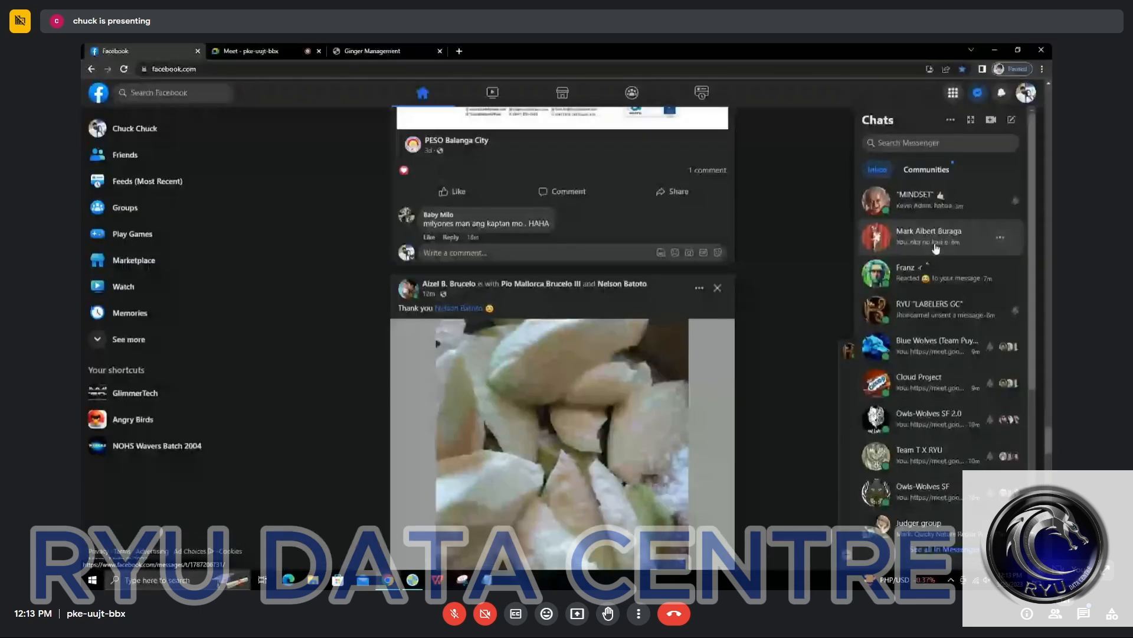
left_click(936, 248)
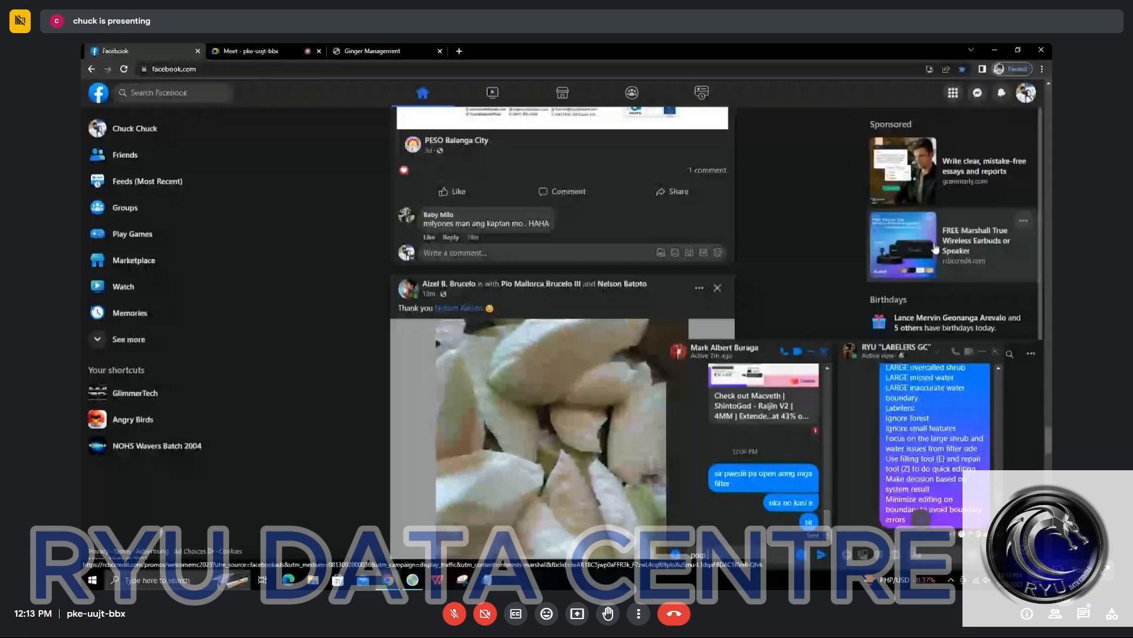
left_click(824, 352)
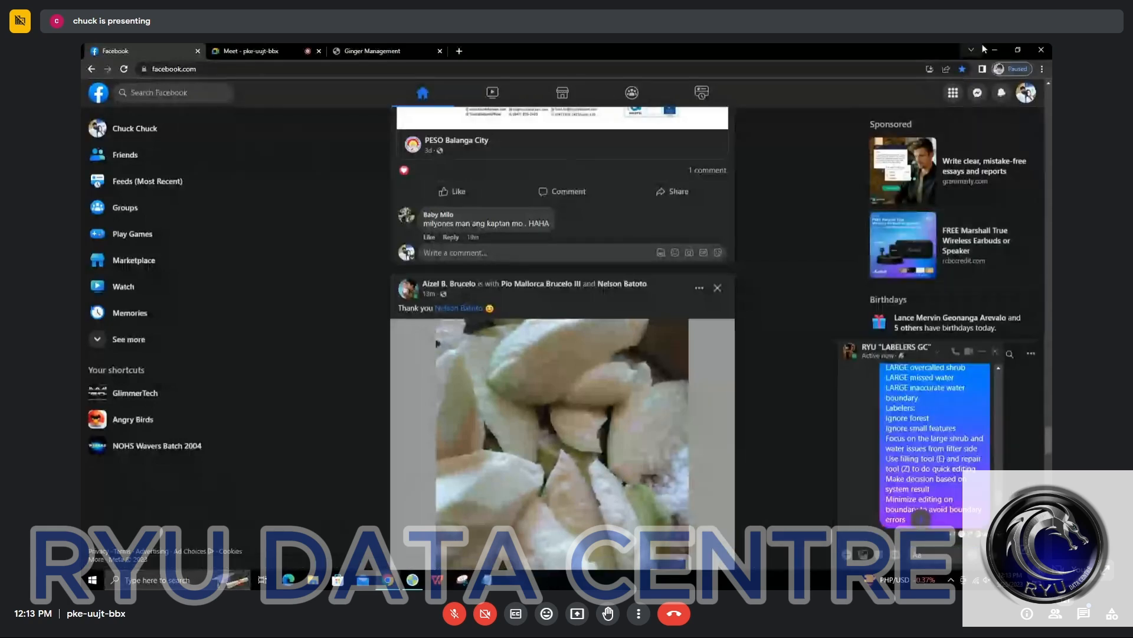
left_click(995, 50)
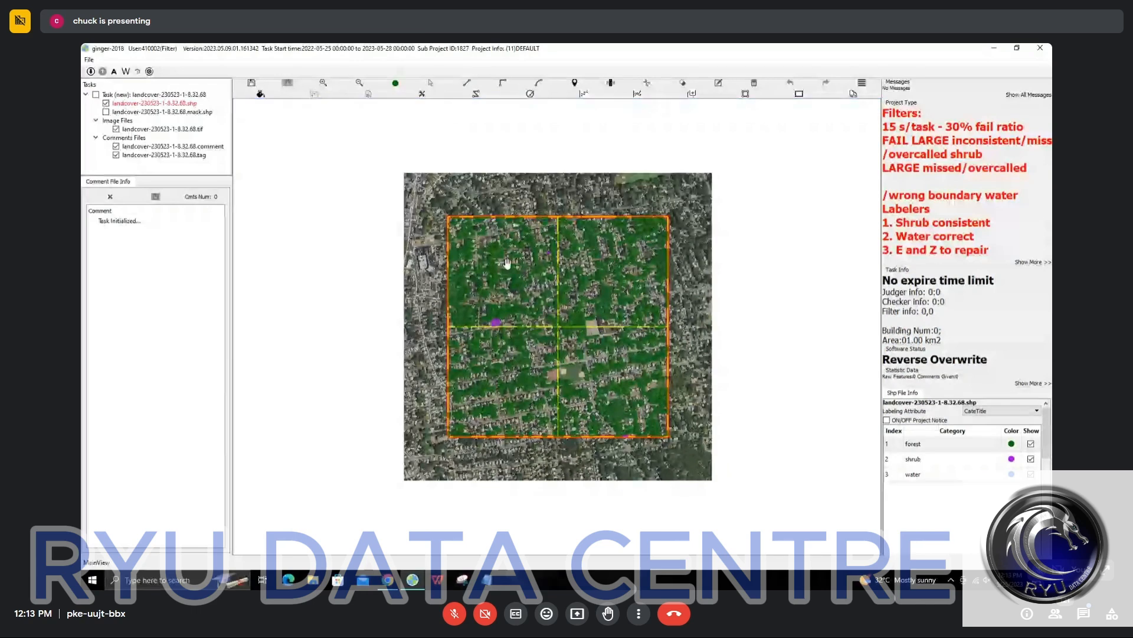
Examine the purple shrub polygon and the adjoining residential street at close range in the loaded landcover task
scroll(507, 263, "up", 2)
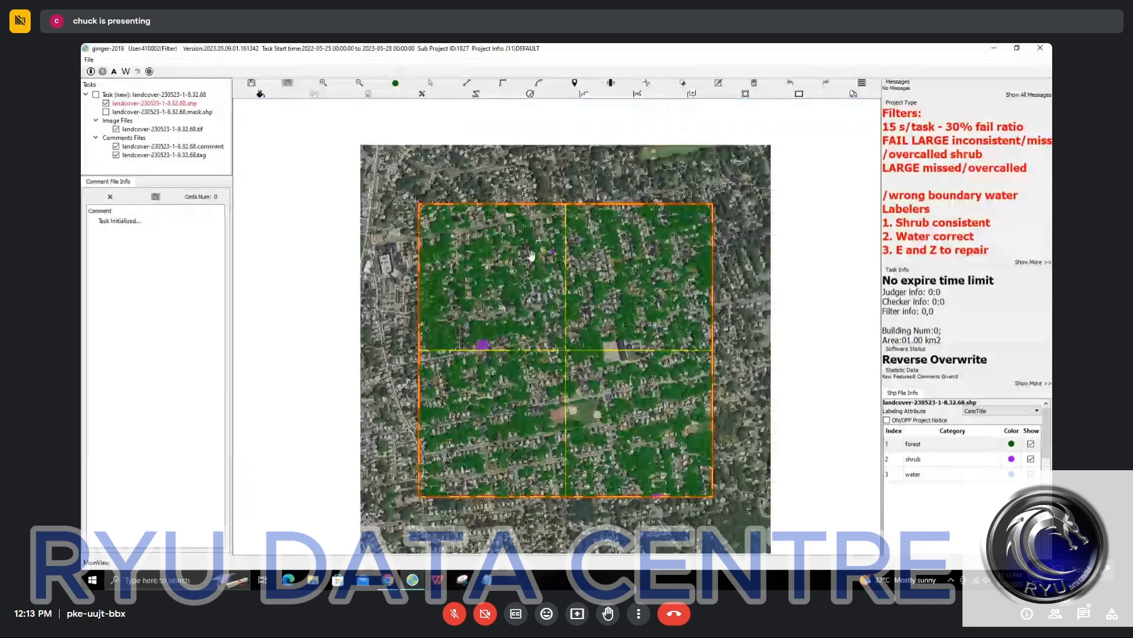
scroll(535, 347, "up", 2)
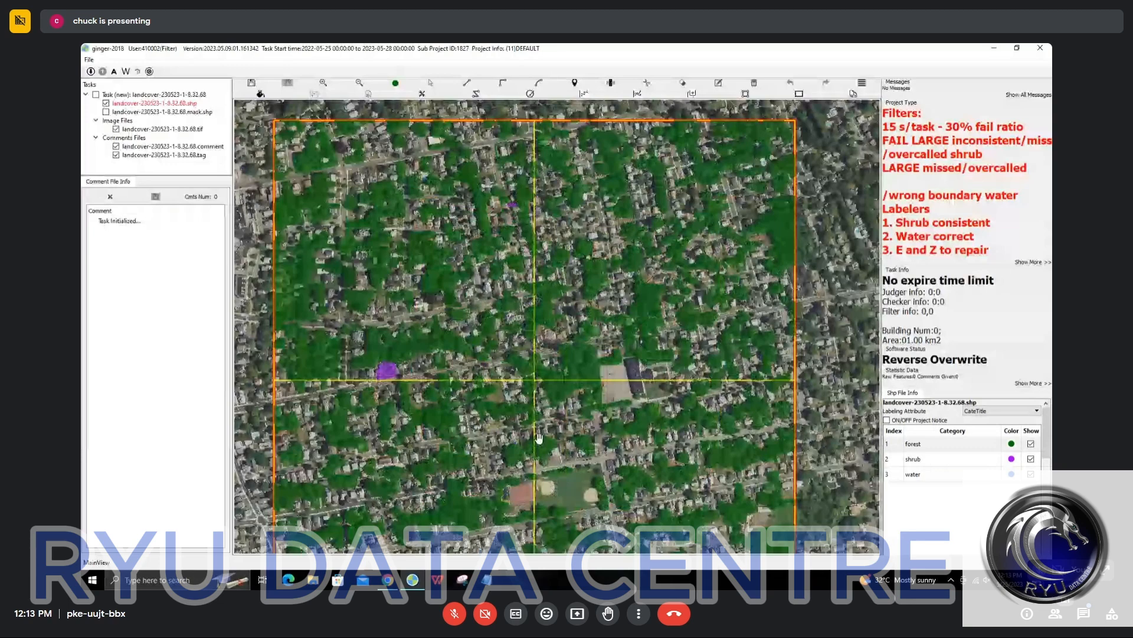
left_click_drag(356, 414, 427, 290)
scroll(427, 291, "up", 3)
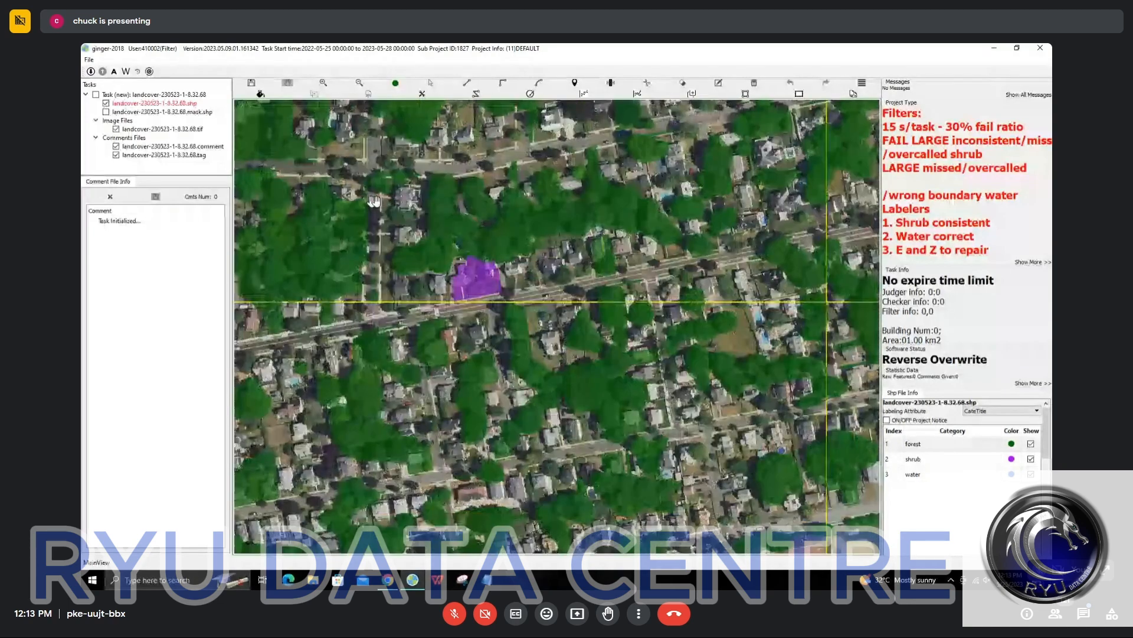
scroll(374, 200, "up", 3)
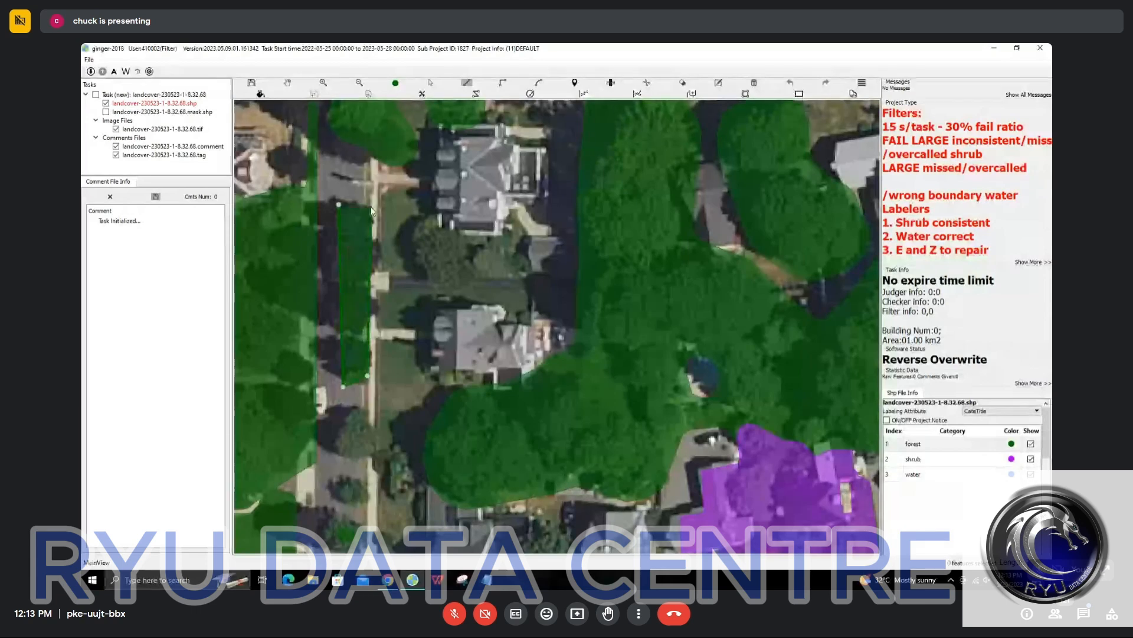
key("h")
key("s")
scroll(349, 278, "down", 5)
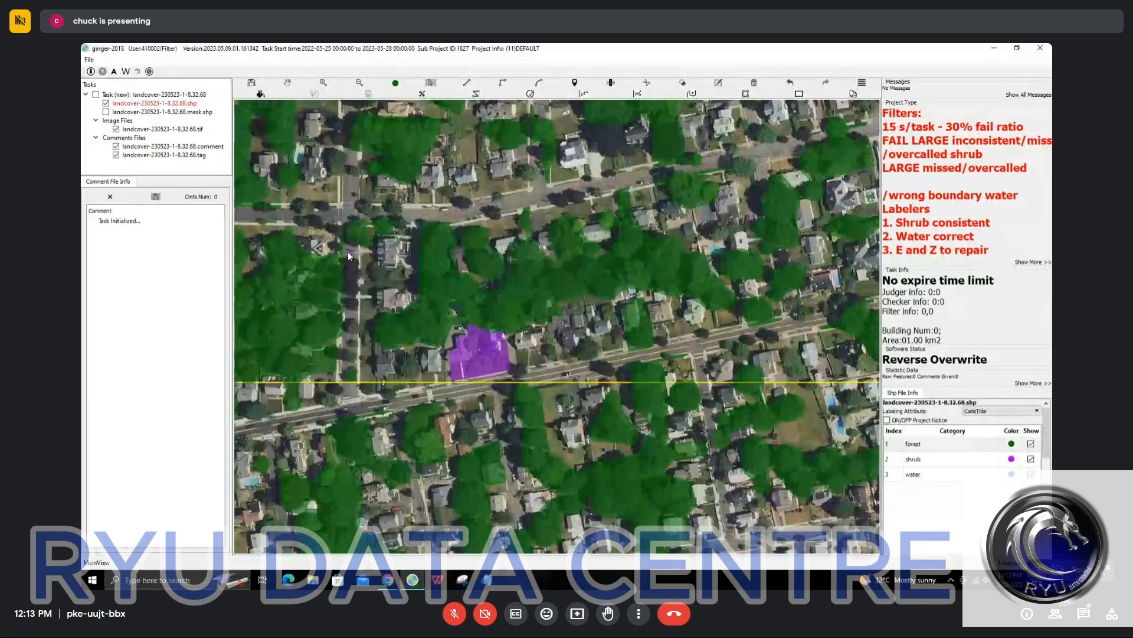
Compare the purple shrub polygon and the surrounding forest labels with the unlabelled imagery
key("space")
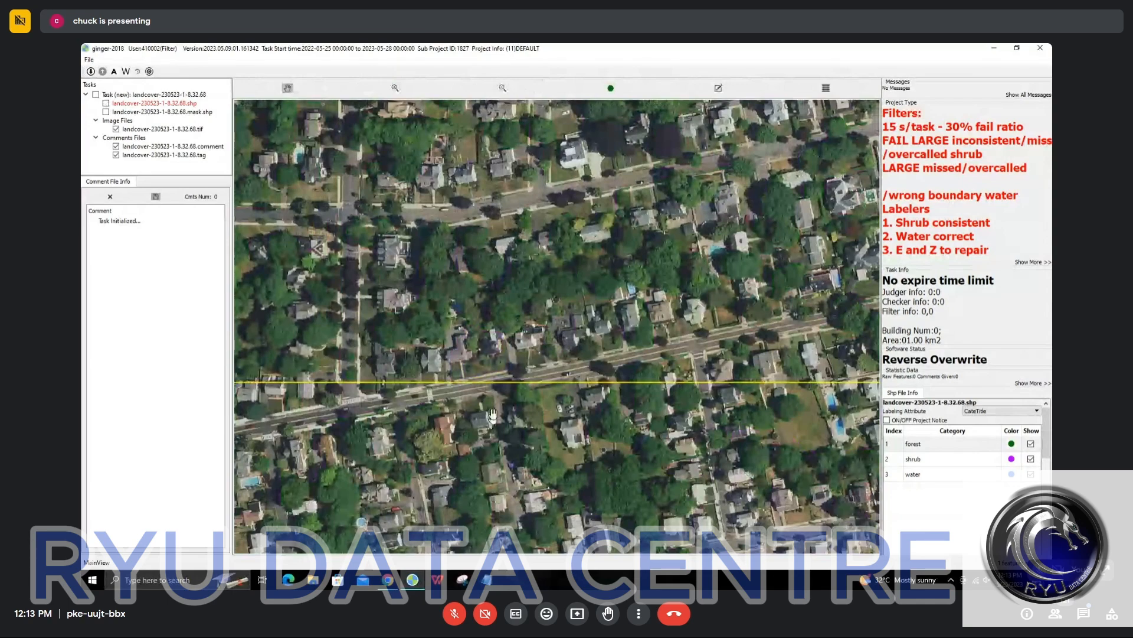
scroll(441, 244, "up", 3)
key("space")
scroll(454, 307, "down", 2)
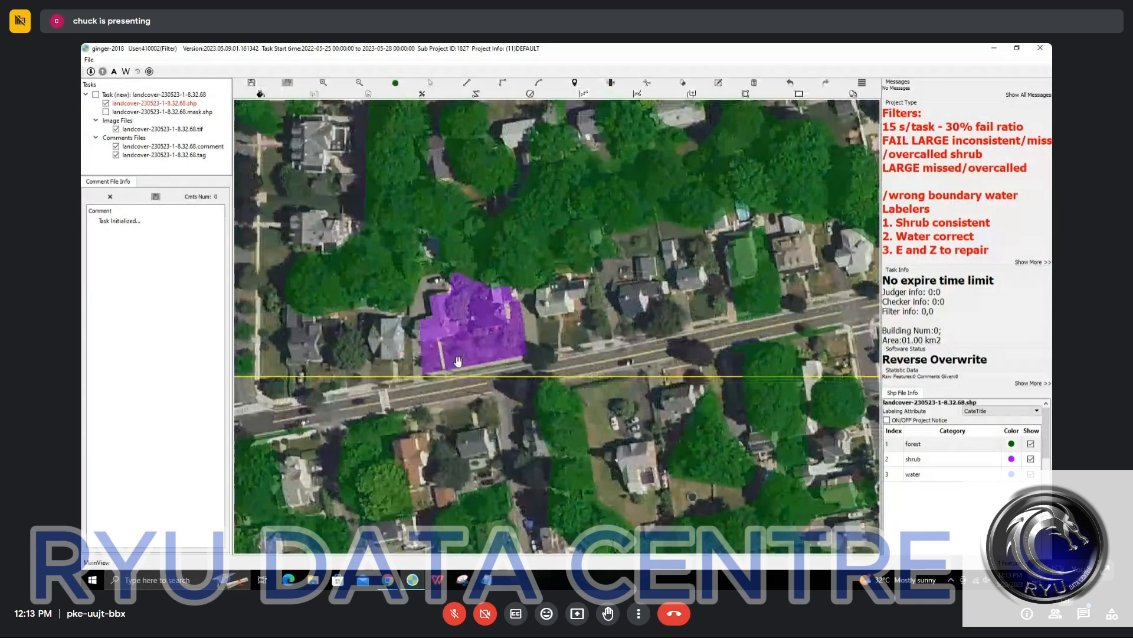
scroll(464, 343, "down", 2)
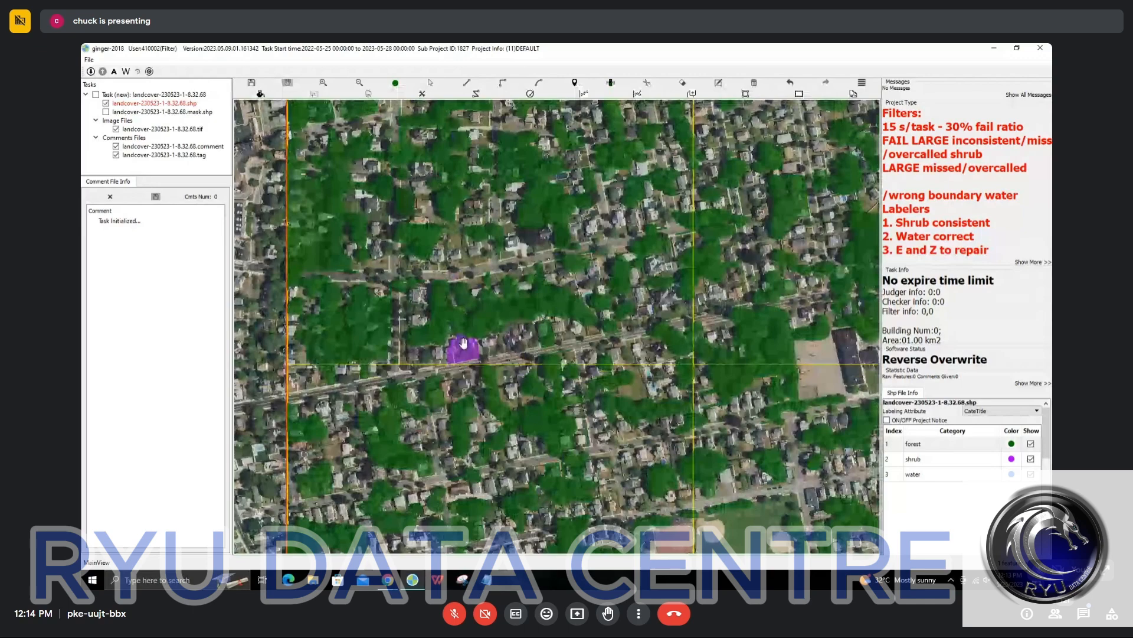
key("space")
Examine the roadside trees and houses around the junction west of the purple shrub polygon, with and without the labels
scroll(451, 348, "up", 4)
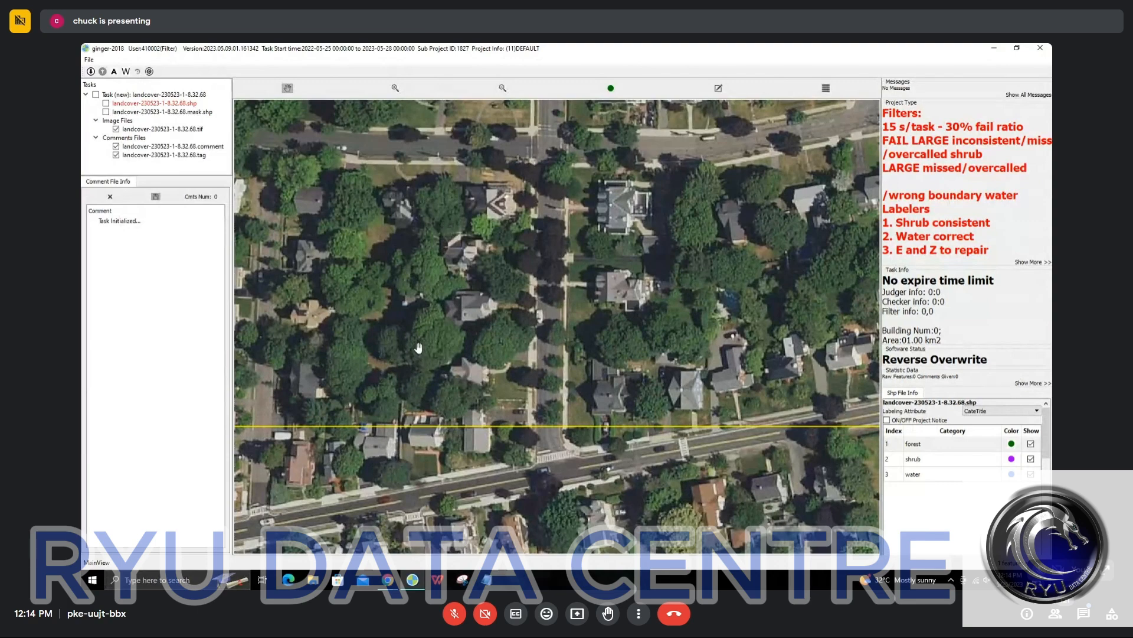
left_click_drag(418, 348, 556, 112)
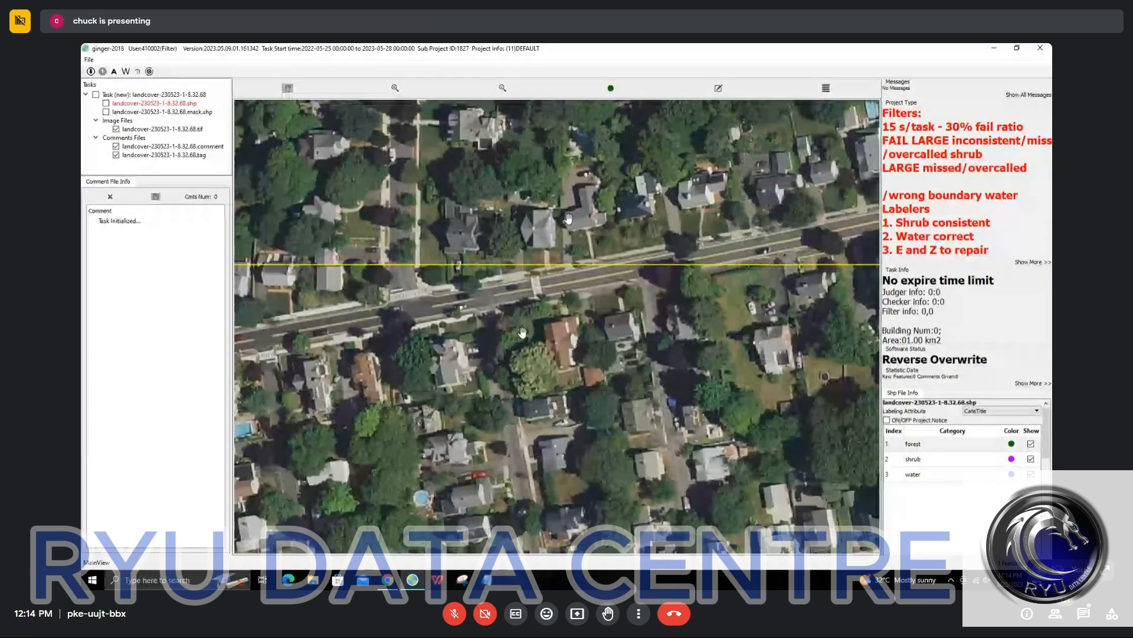
left_click_drag(425, 237, 552, 255)
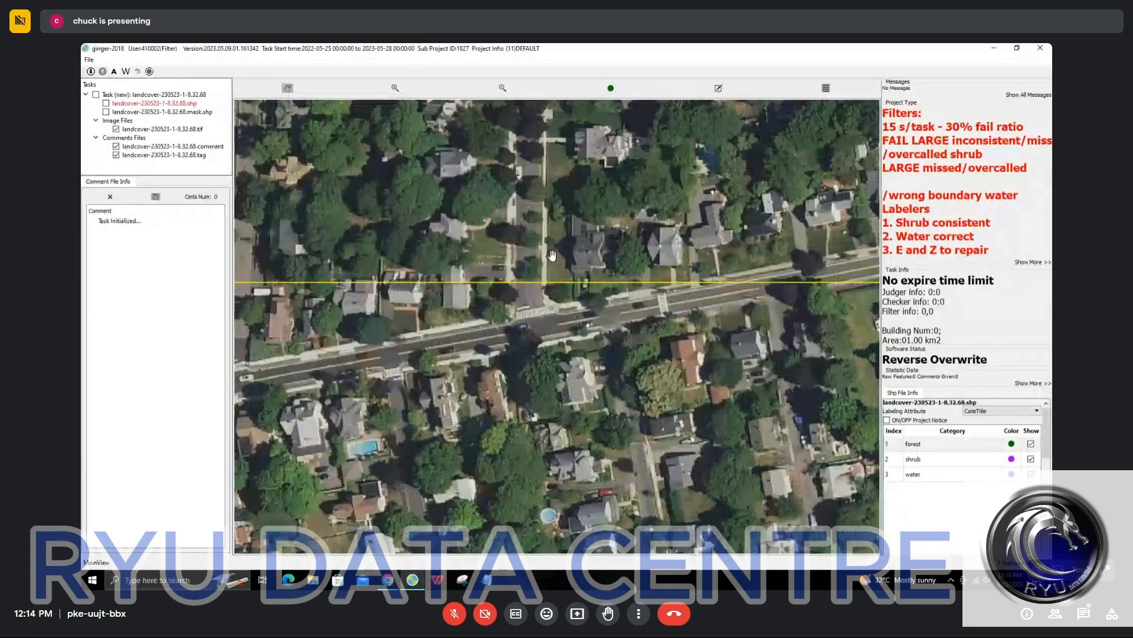
scroll(552, 255, "up", 3)
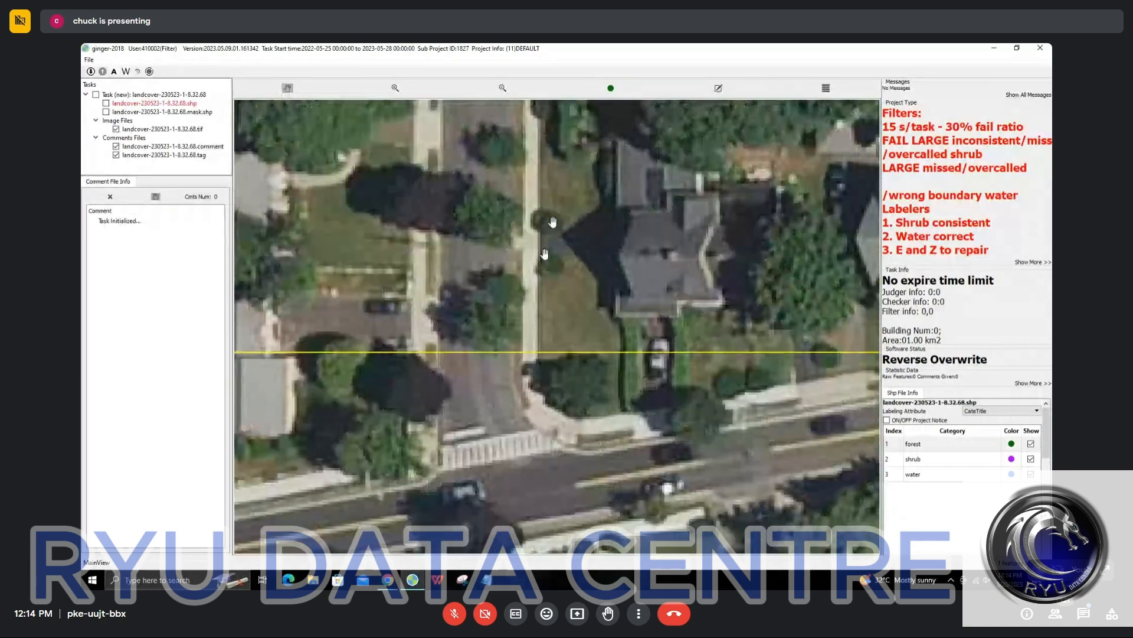
scroll(544, 253, "down", 3)
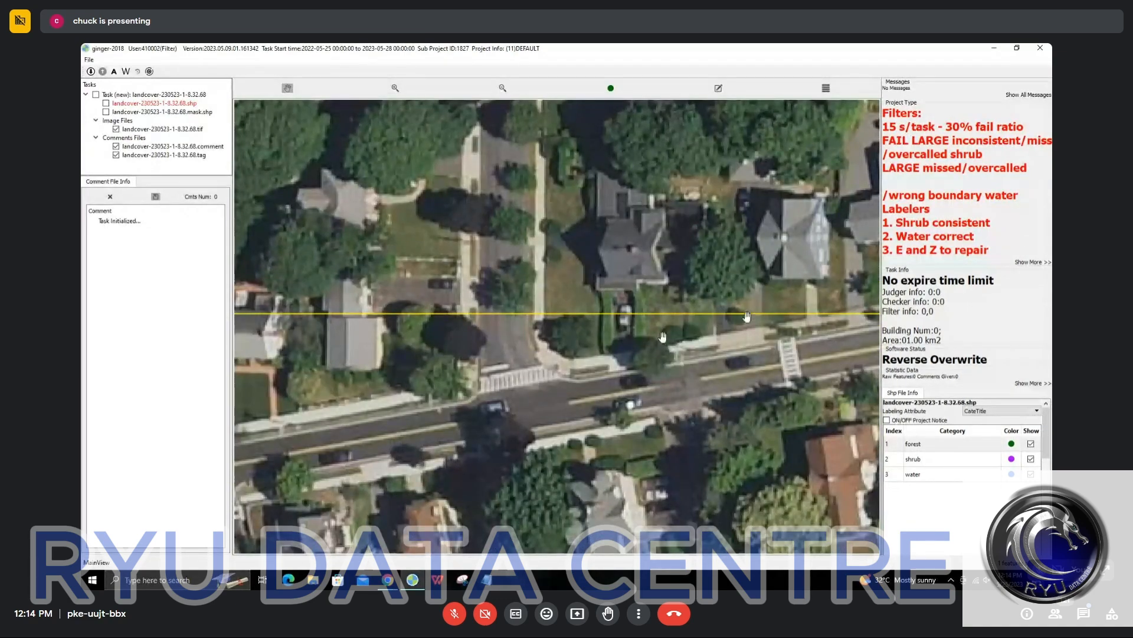
scroll(748, 316, "down", 1)
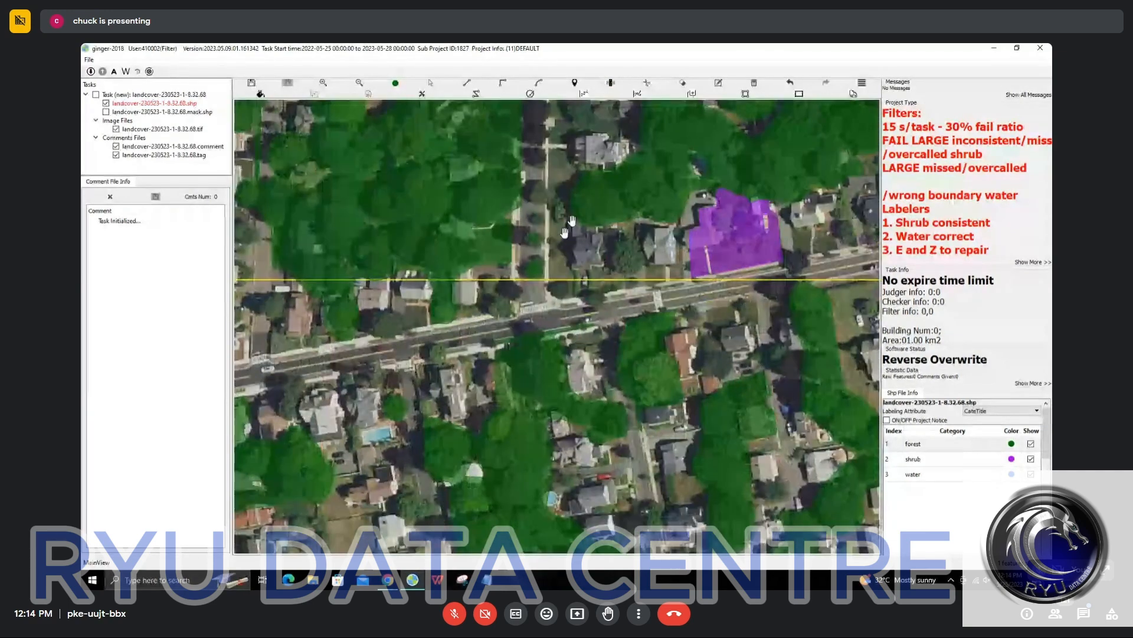
scroll(658, 243, "up", 2)
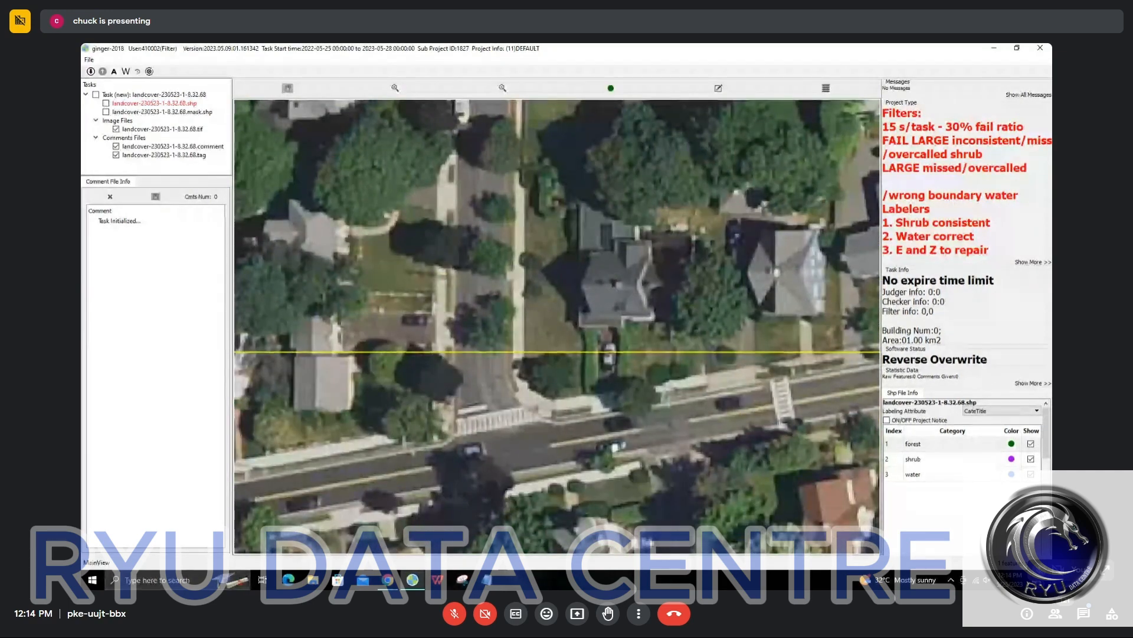
scroll(548, 283, "down", 1)
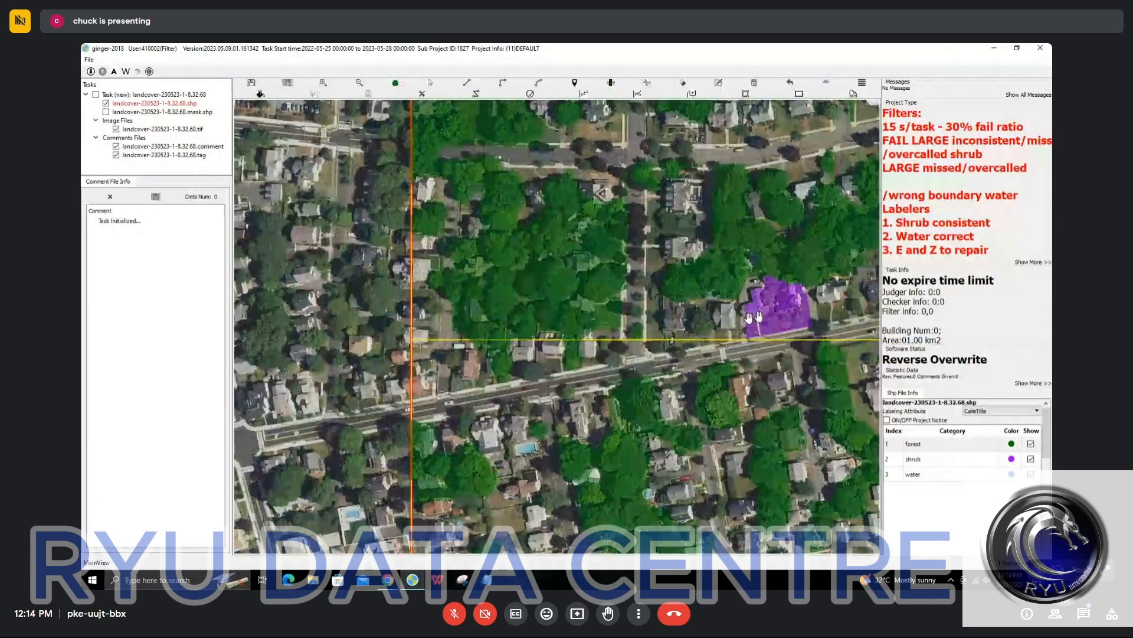
left_click_drag(758, 317, 401, 311)
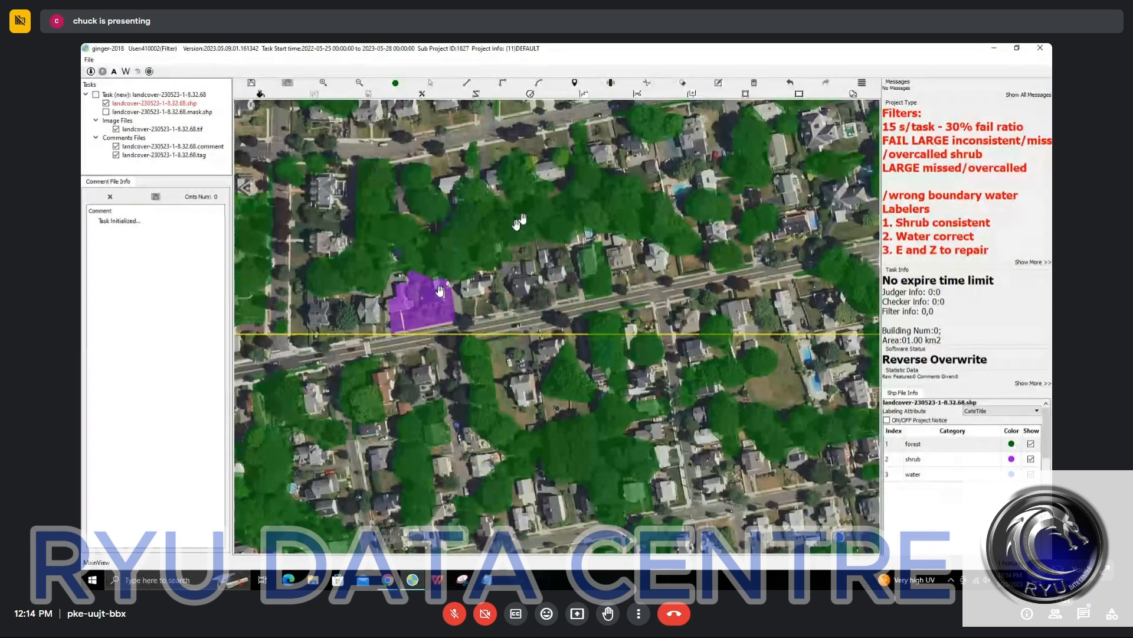
Try splitting off the forest section directly north of the purple shrub polygon and classifying it as shrub
key("Escape")
scroll(494, 207, "up", 2)
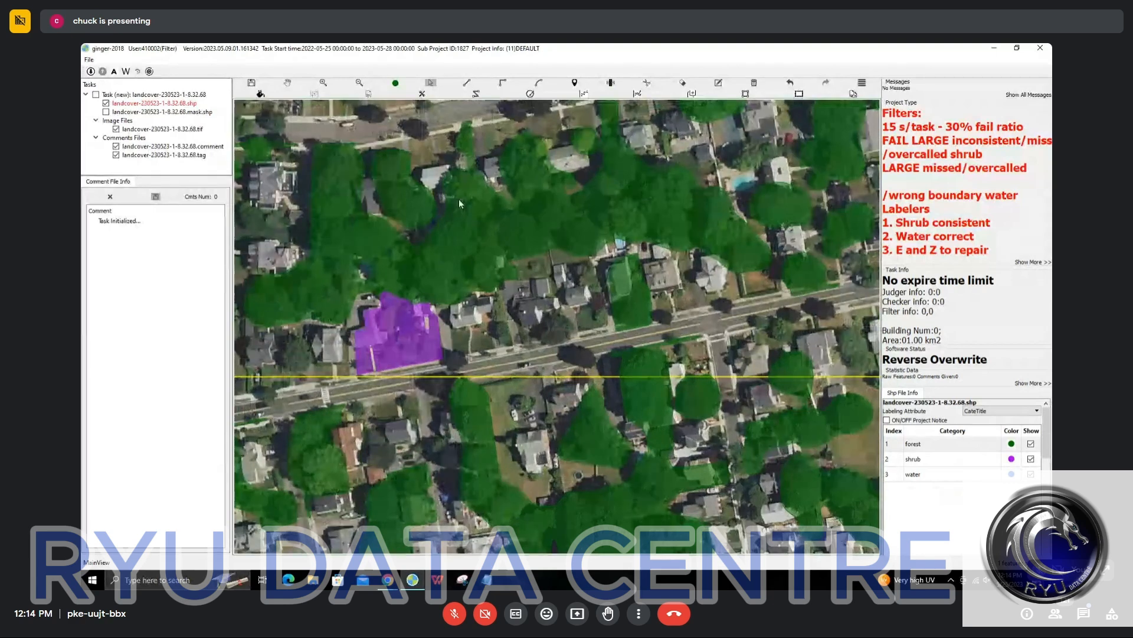
key("h")
key("e")
key("space")
left_click_drag(606, 220, 522, 216)
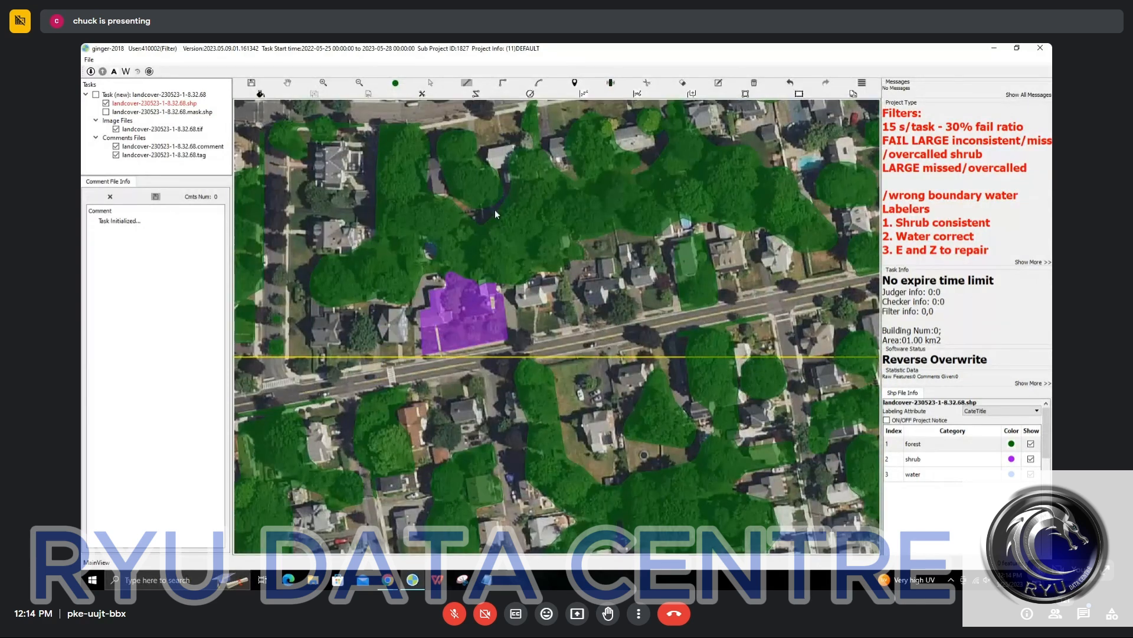
left_click(495, 210)
left_click(610, 256)
left_click(605, 189)
key("c")
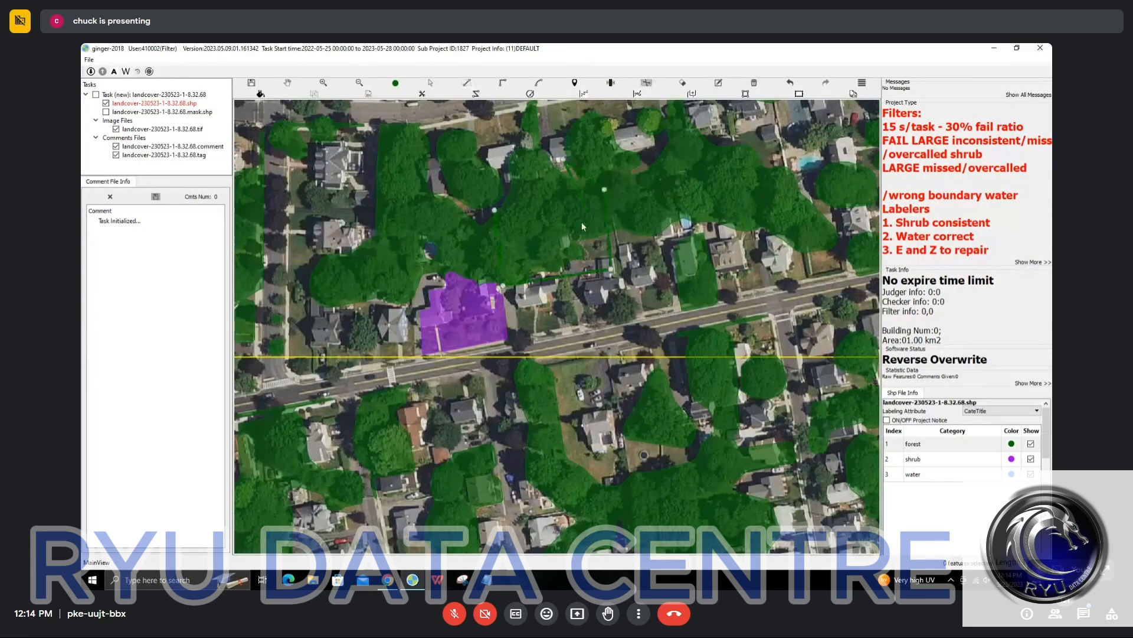
left_click(583, 221)
left_click(939, 464)
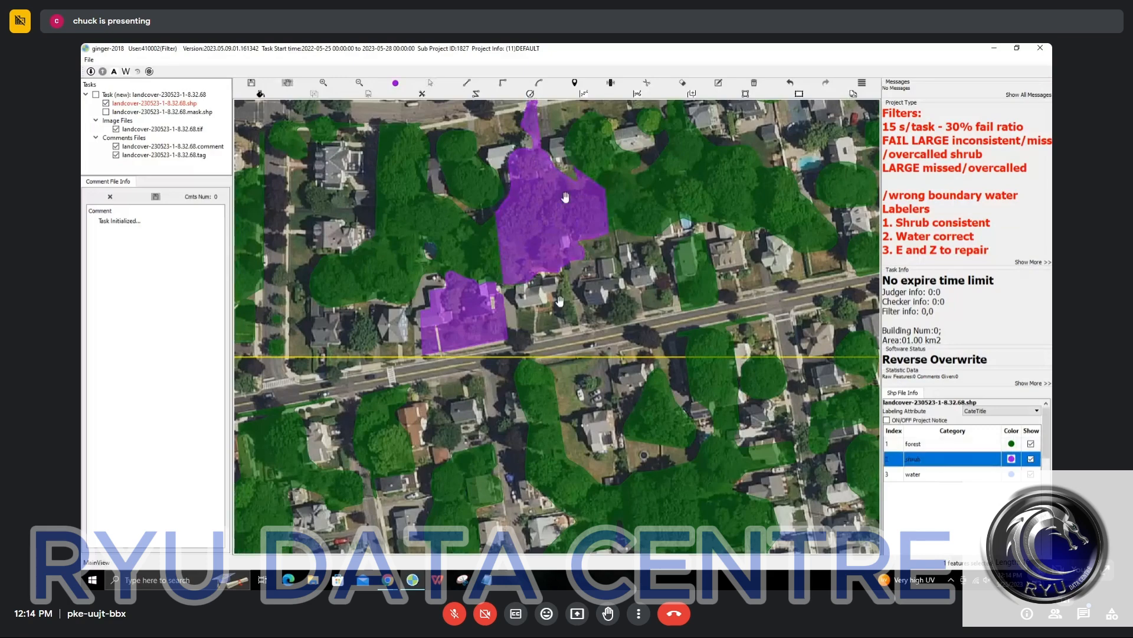
Compare the reclassified shrub section with the unlabelled imagery and undo its change from forest
left_click_drag(566, 197, 536, 330)
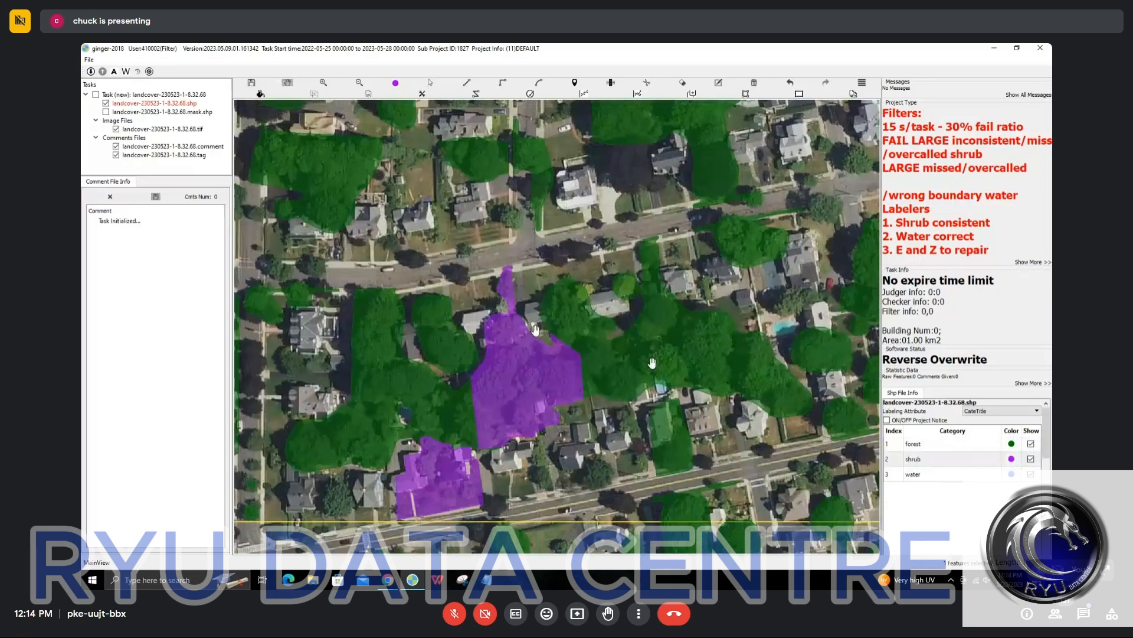
scroll(651, 362, "down", 2)
left_click_drag(652, 363, 555, 266)
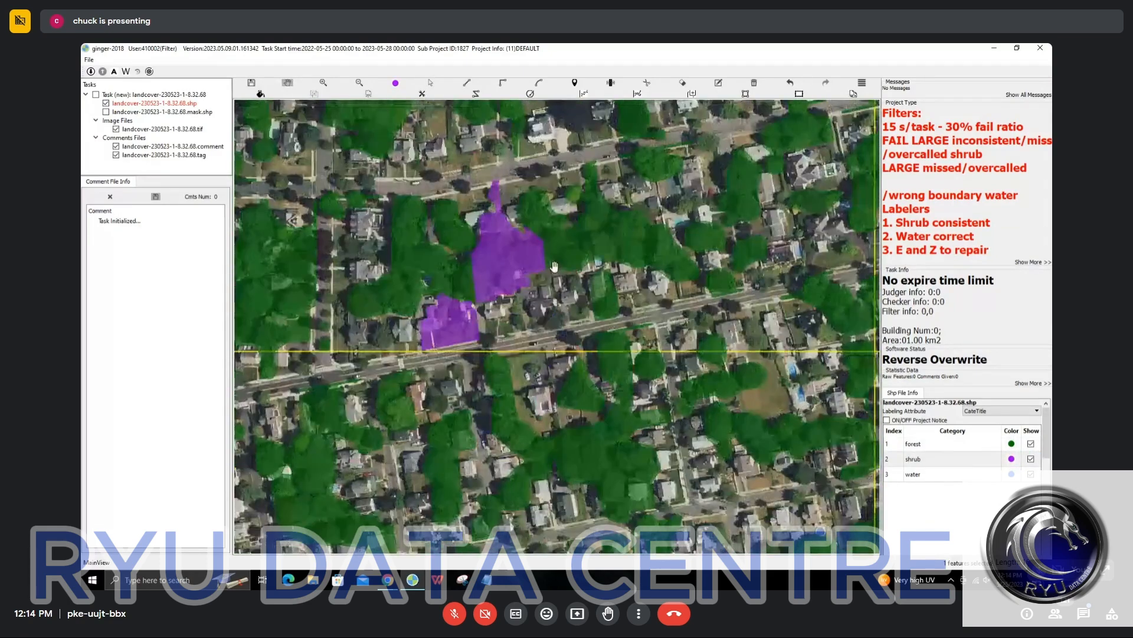
scroll(499, 258, "up", 3)
key("space")
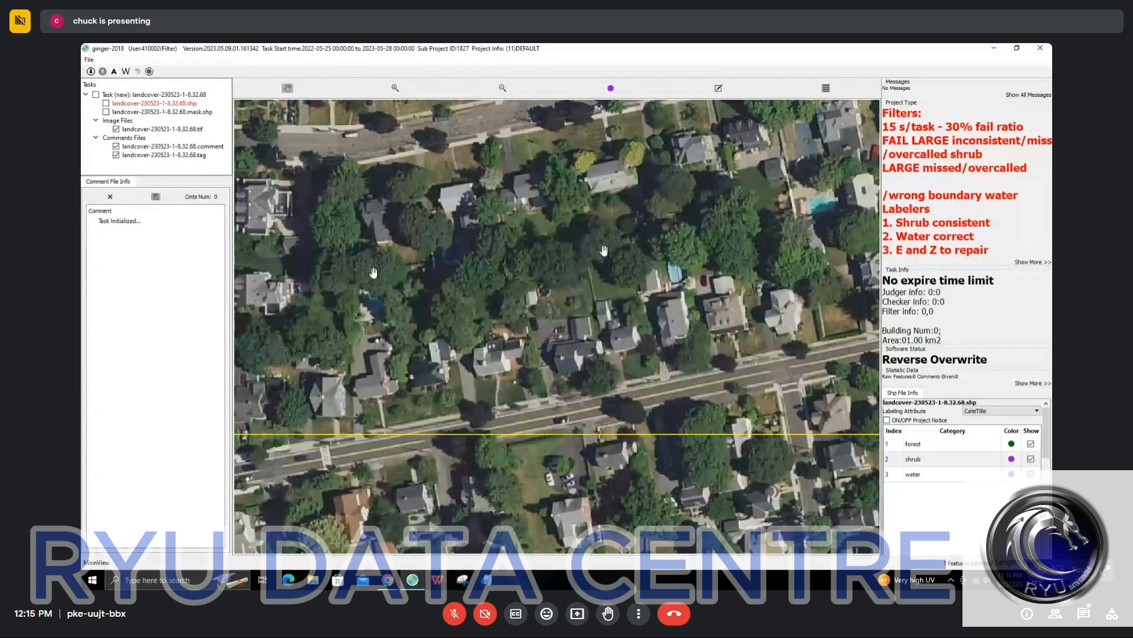
key("space")
scroll(594, 254, "down", 1)
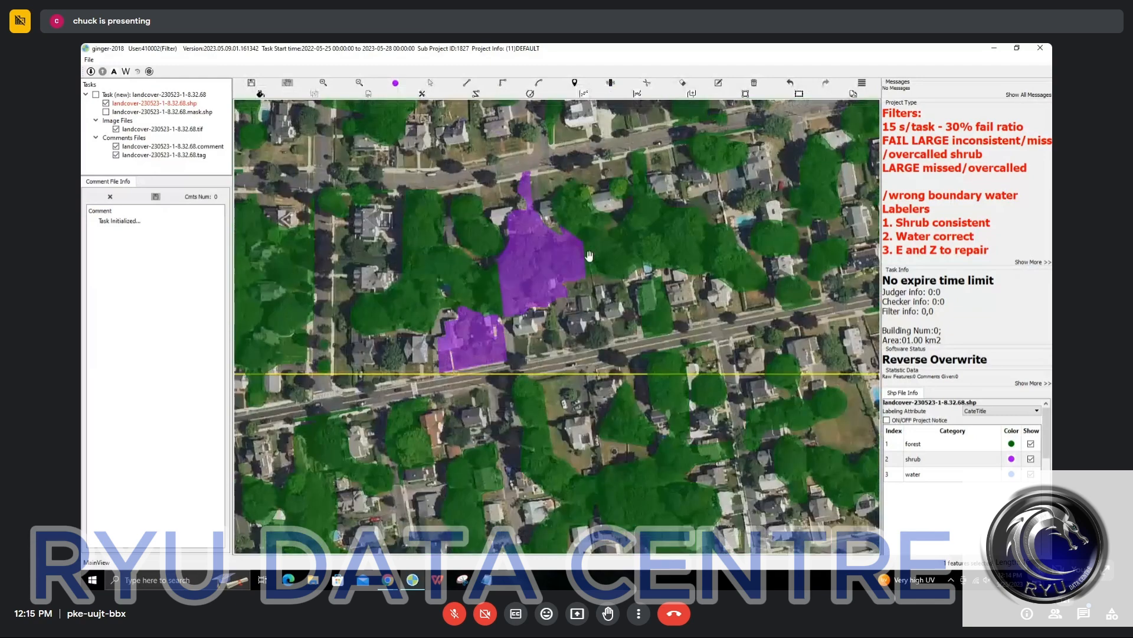
key("space")
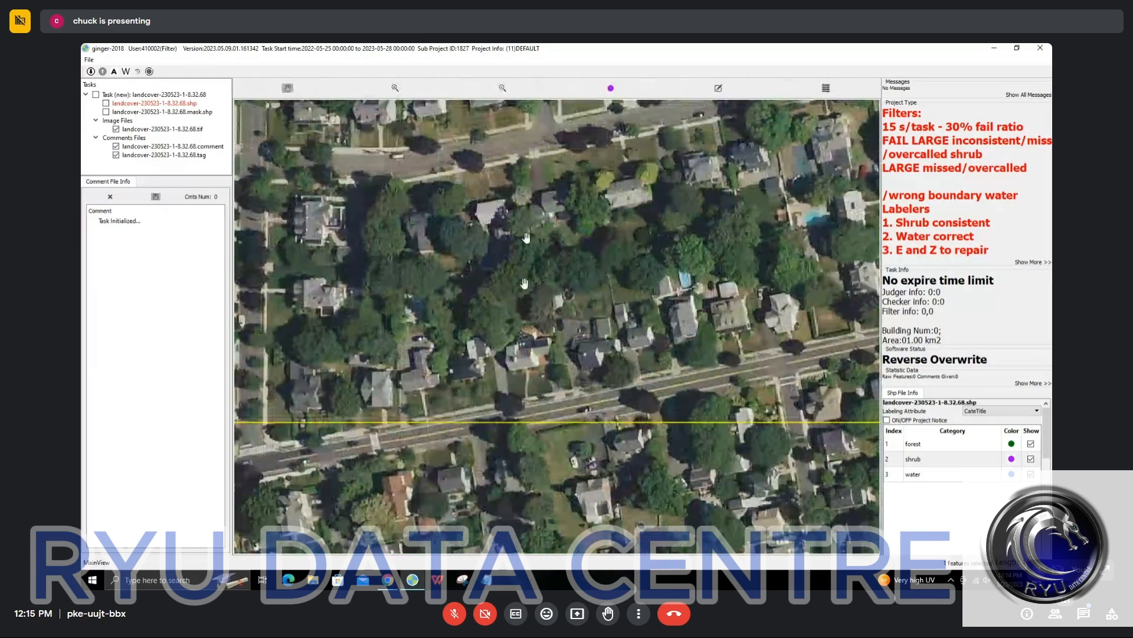
key("space")
key("ctrl+z")
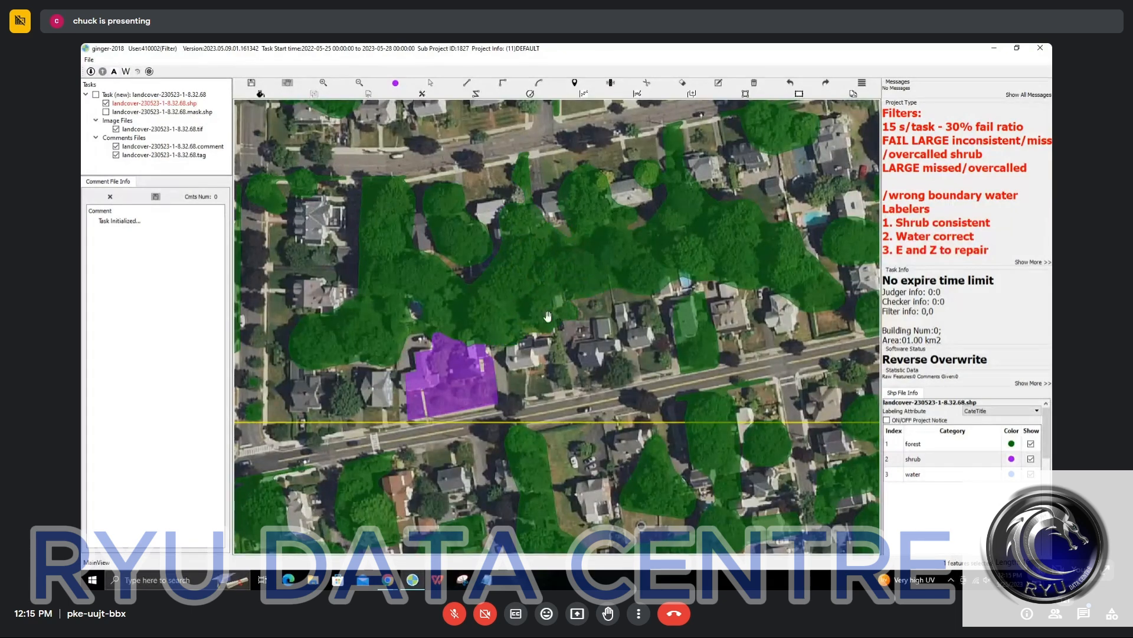
Inspect the purple shrub polygon covering the houses north of the main road and remove it
scroll(559, 295, "up", 3)
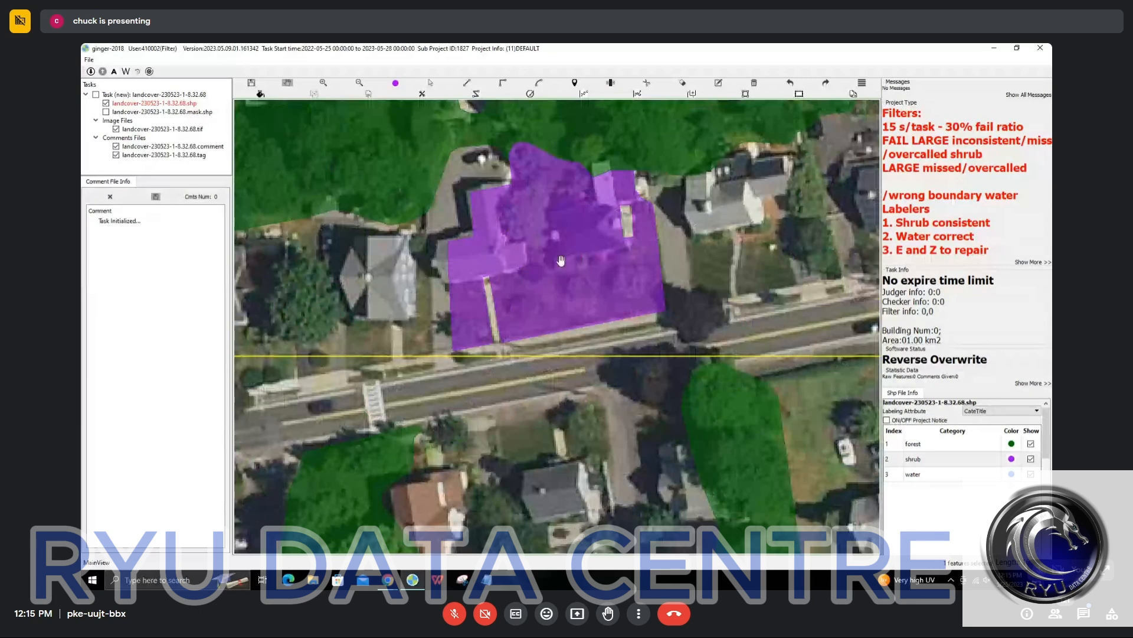
scroll(560, 260, "down", 1)
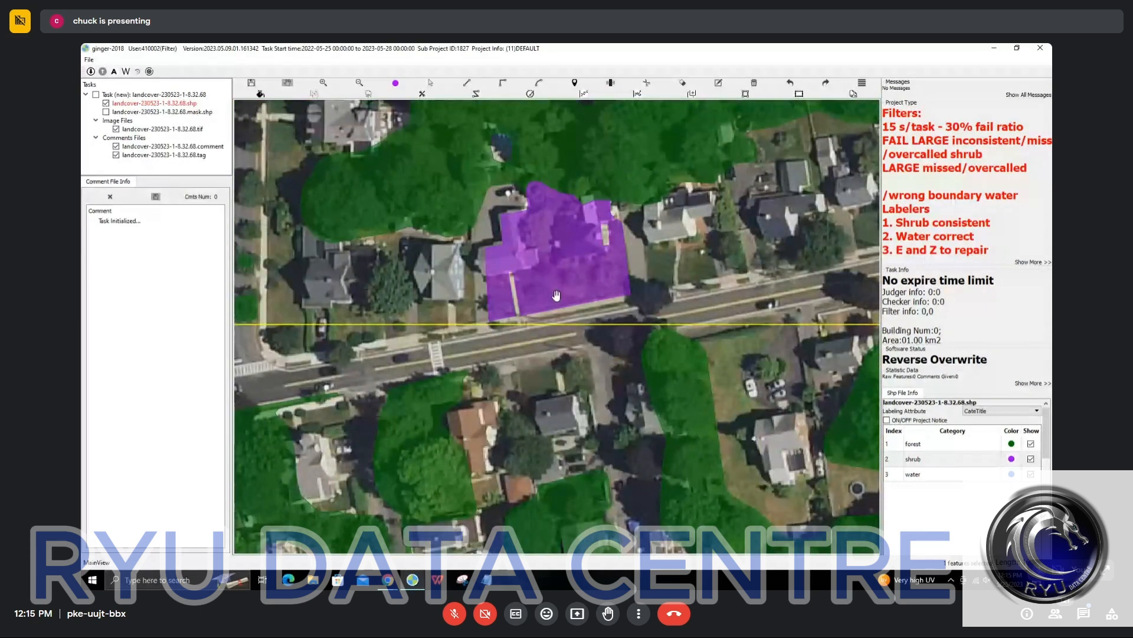
scroll(567, 267, "down", 2)
scroll(566, 267, "down", 1)
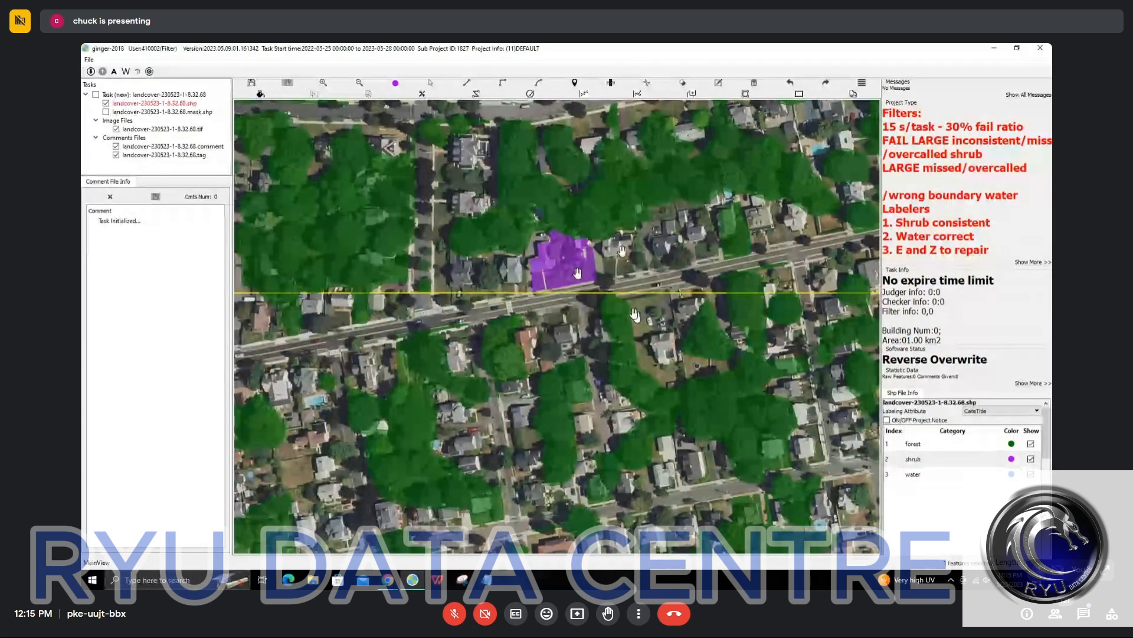
scroll(565, 283, "down", 1)
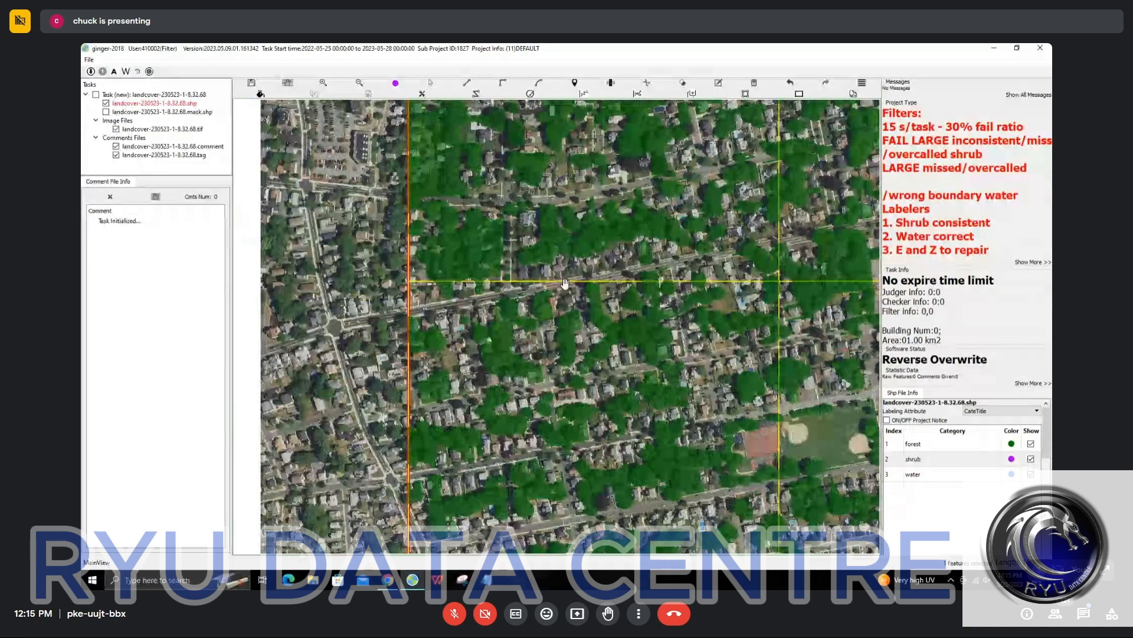
Examine the houses and front yards at the removed shrub polygon's location, with and without the labels
scroll(565, 283, "up", 3)
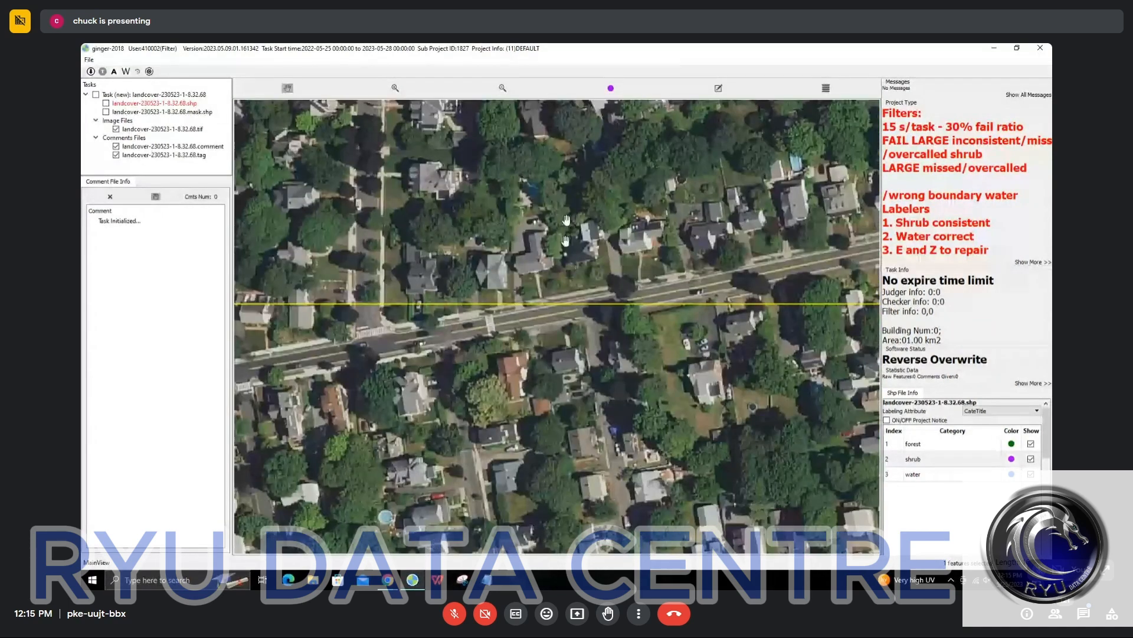
scroll(581, 262, "up", 2)
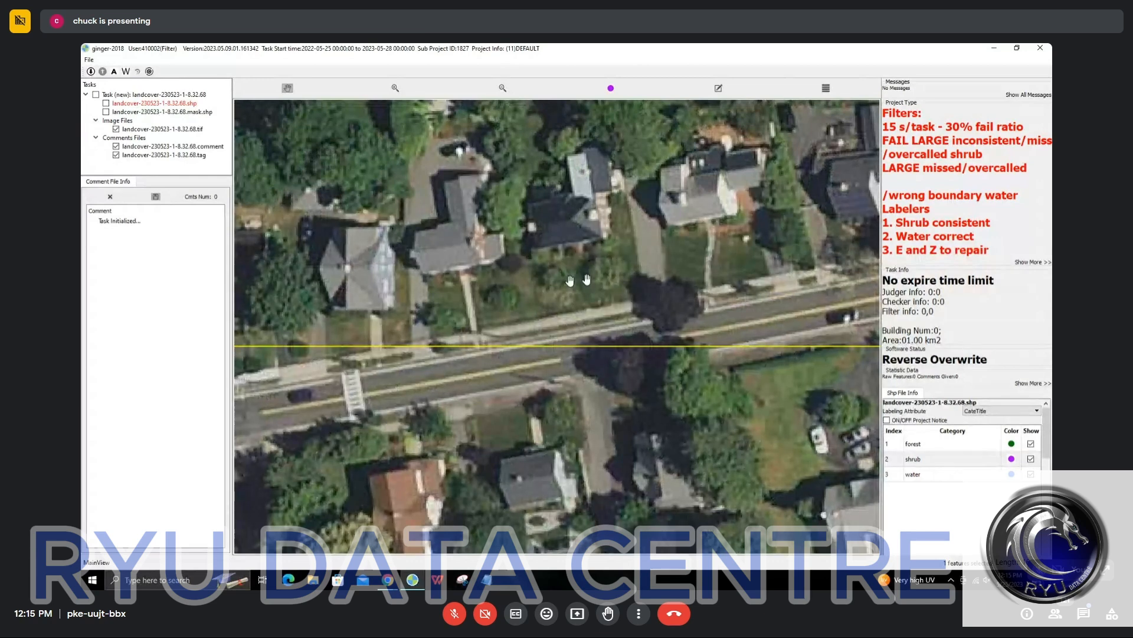
scroll(554, 285, "down", 1)
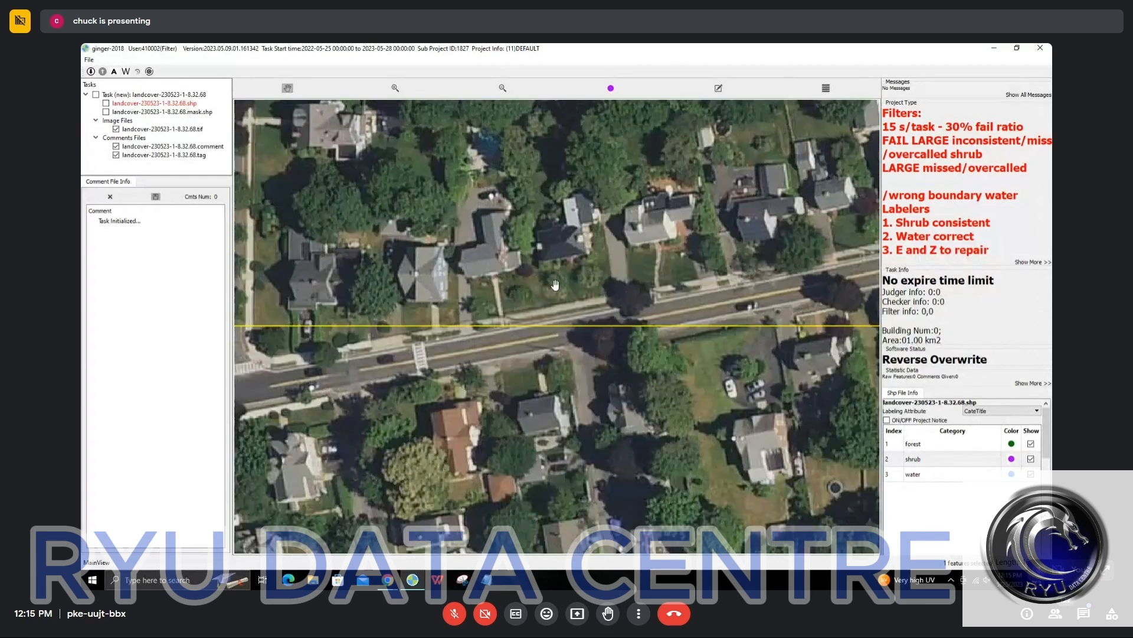
scroll(534, 294, "up", 1)
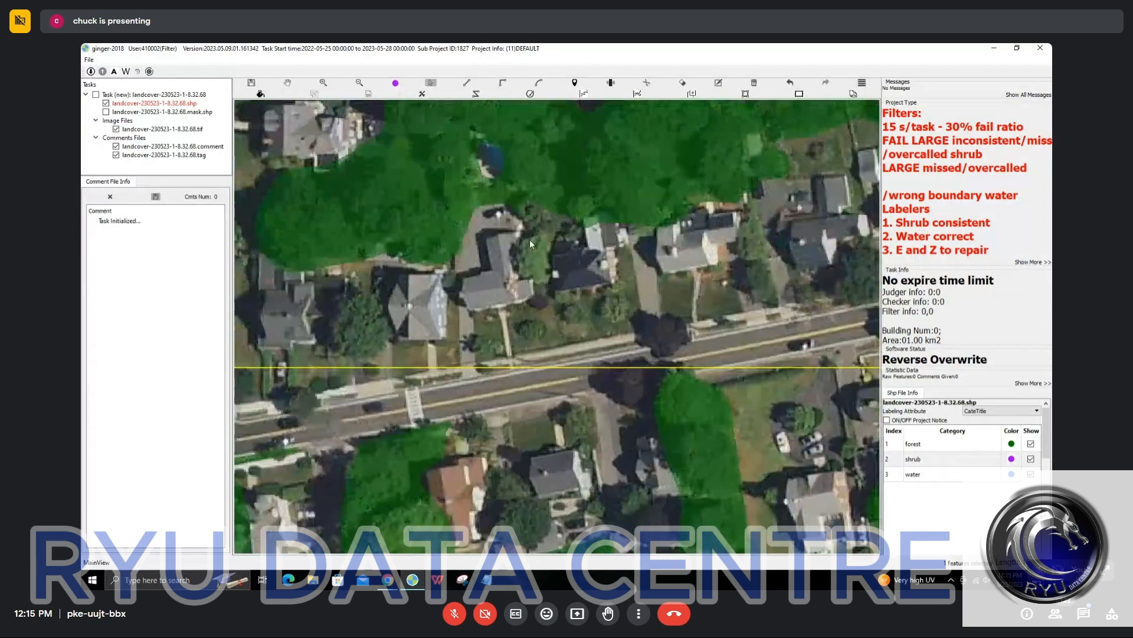
scroll(535, 273, "down", 1)
scroll(535, 274, "down", 2)
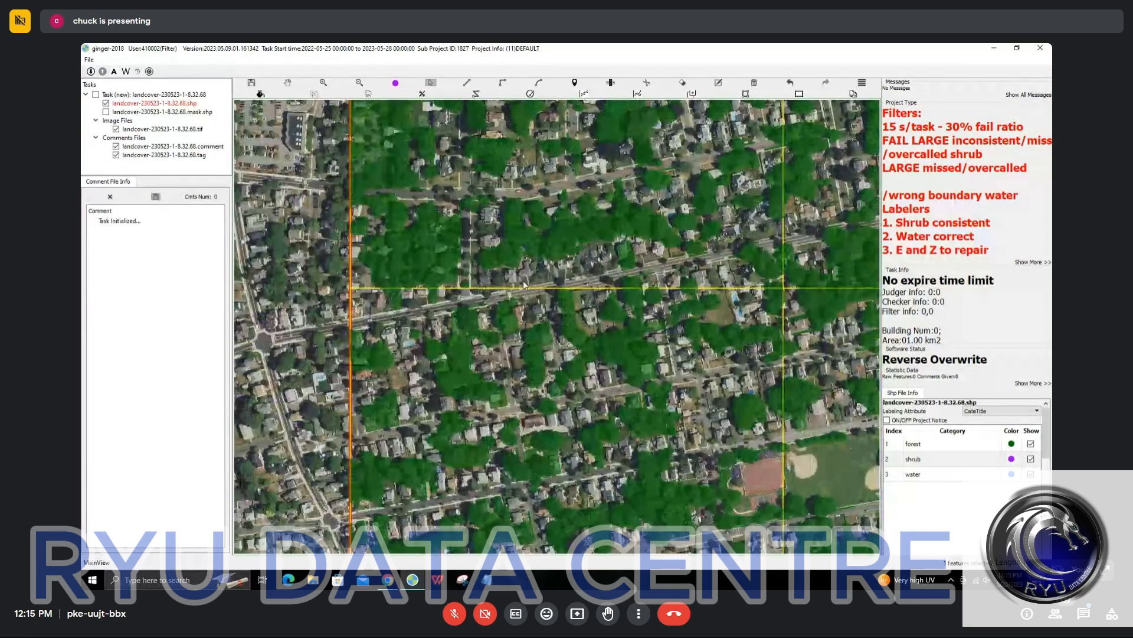
Find the small shrub polygon between the houses beside the residential street and check its size against the surrounding forest labels
left_click_drag(524, 284, 494, 323)
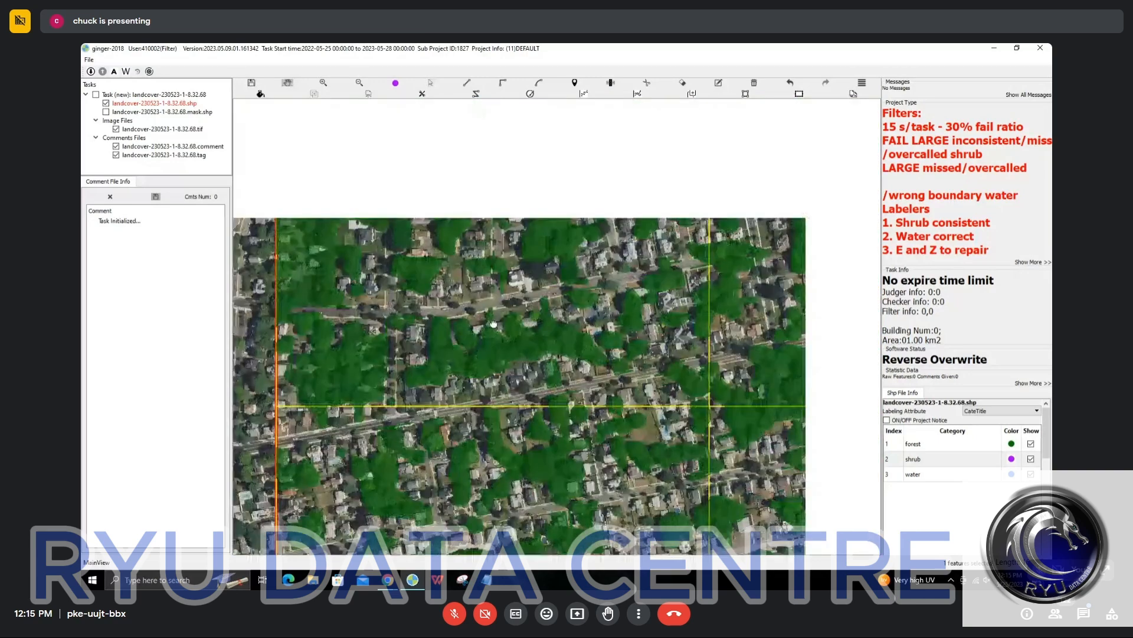
scroll(494, 323, "up", 3)
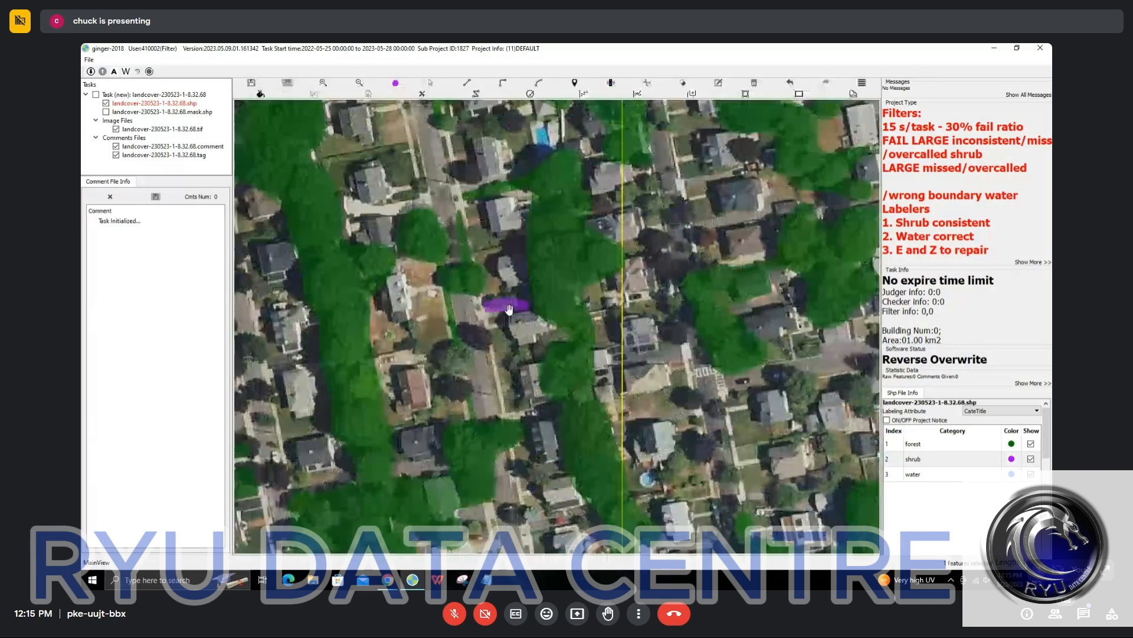
key("space")
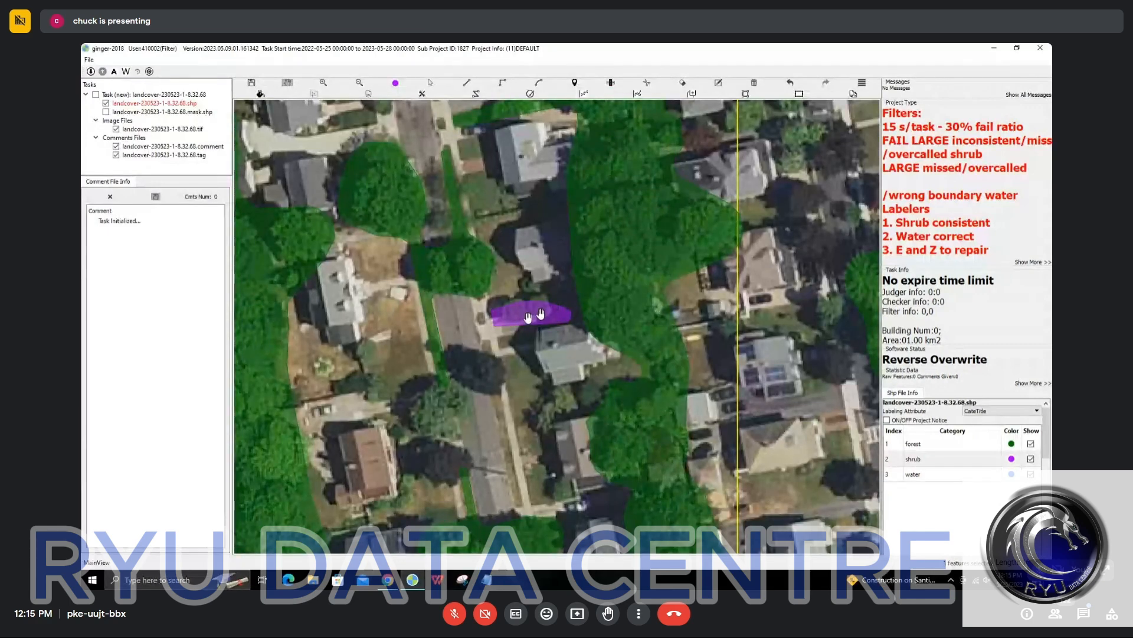
scroll(542, 313, "down", 3)
scroll(542, 314, "up", 3)
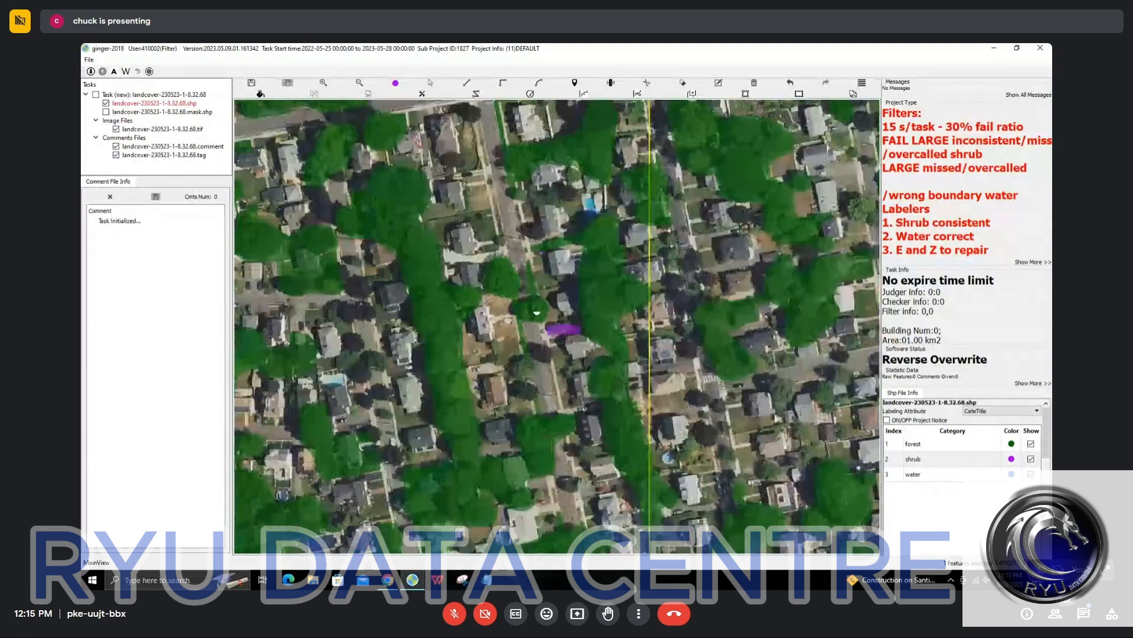
Submit task landcover-230523-1-8.32.68 and compare the labels of task landcover-230523-1-7.10.32 with the unlabelled imagery
scroll(531, 322, "down", 2)
scroll(538, 317, "down", 5)
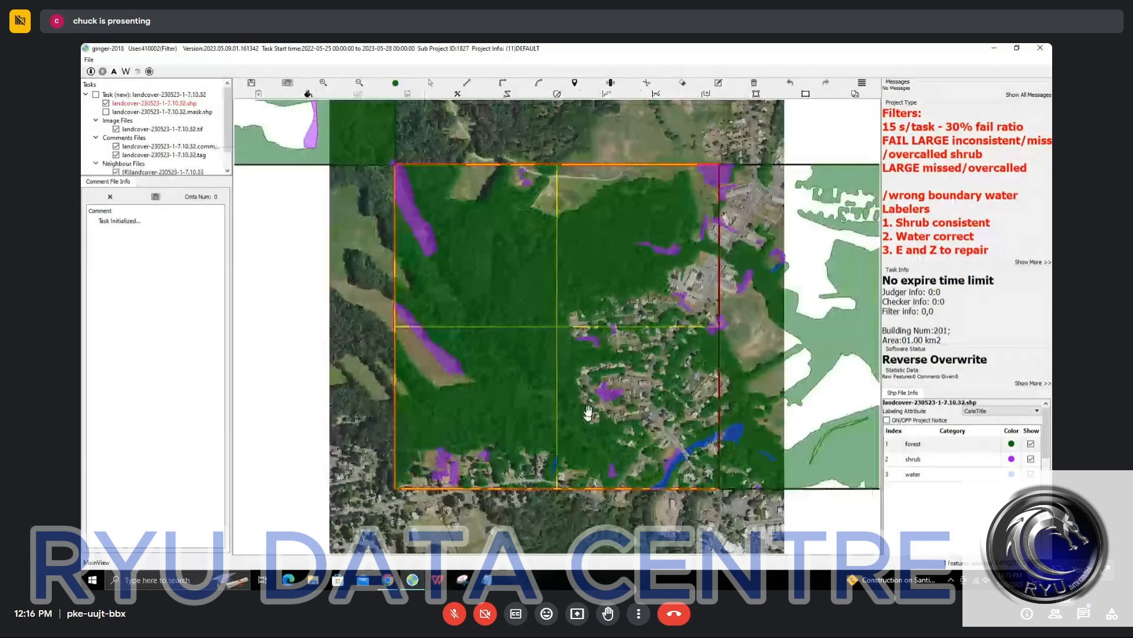
key("space")
key("space")
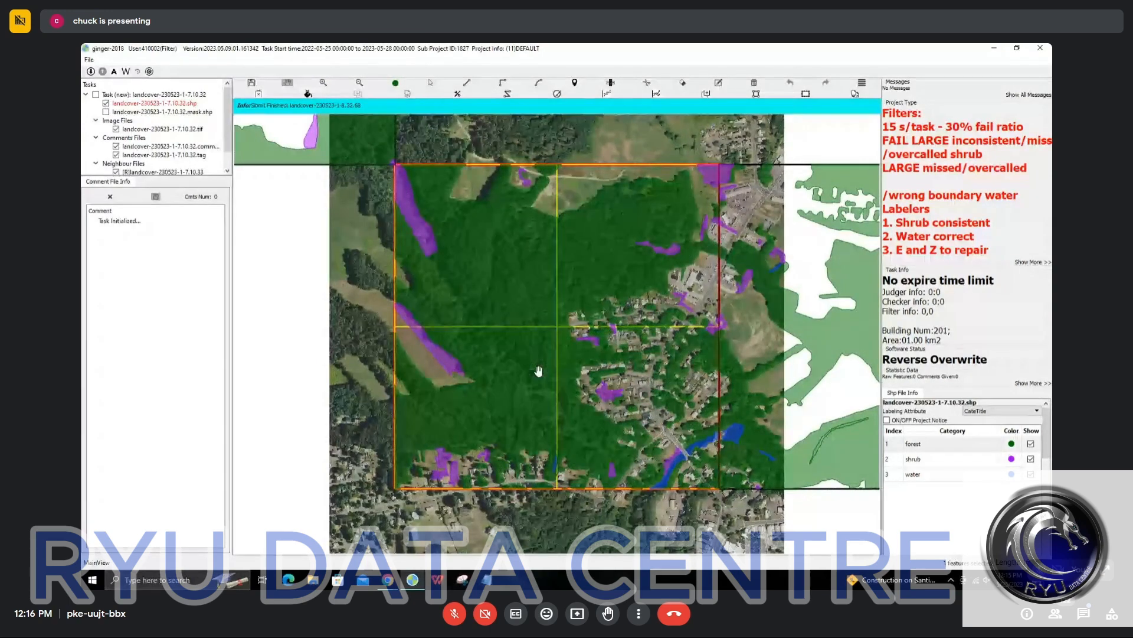
key("space")
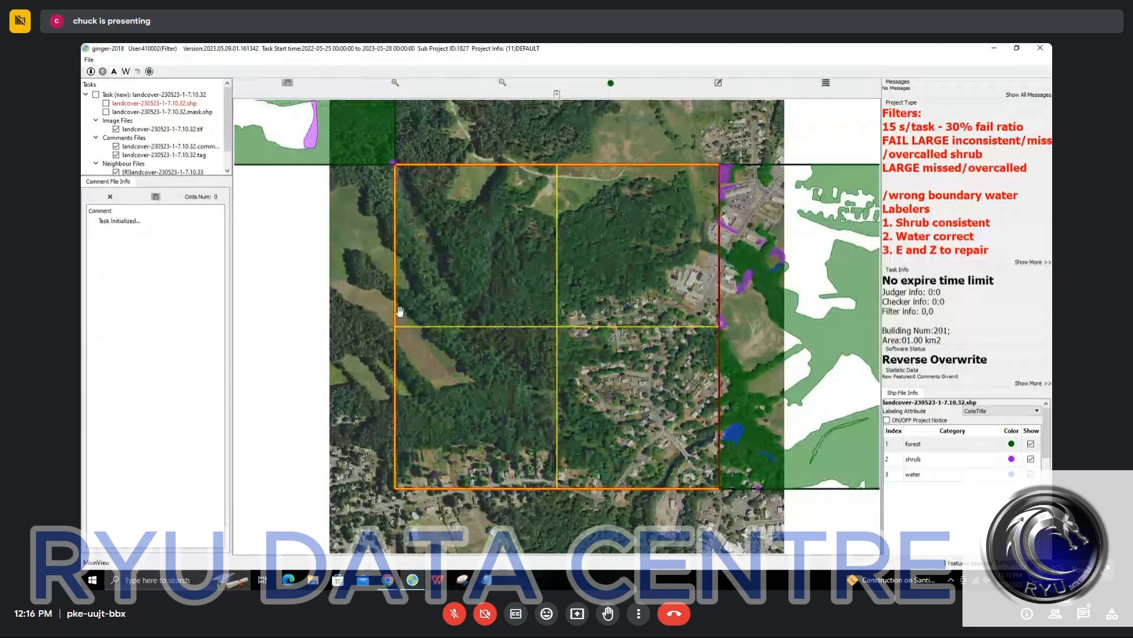
Inspect the shrub strip along the brown clearing at the task's western boundary and remove it
scroll(399, 311, "up", 2)
scroll(445, 392, "up", 2)
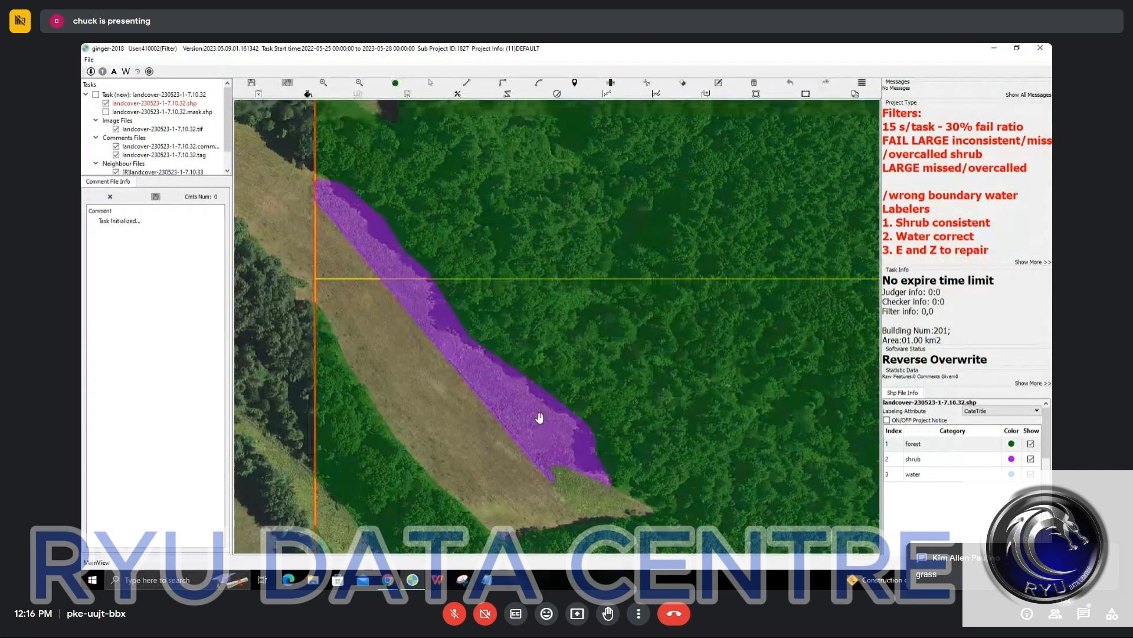
scroll(539, 417, "down", 2)
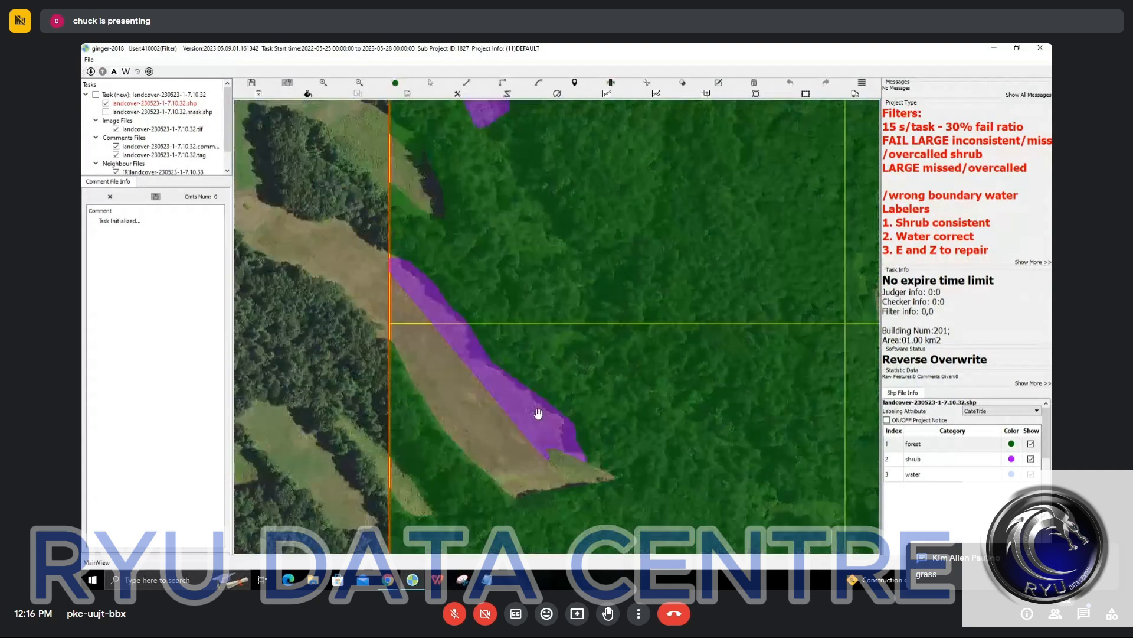
left_click(450, 334)
scroll(451, 336, "down", 1)
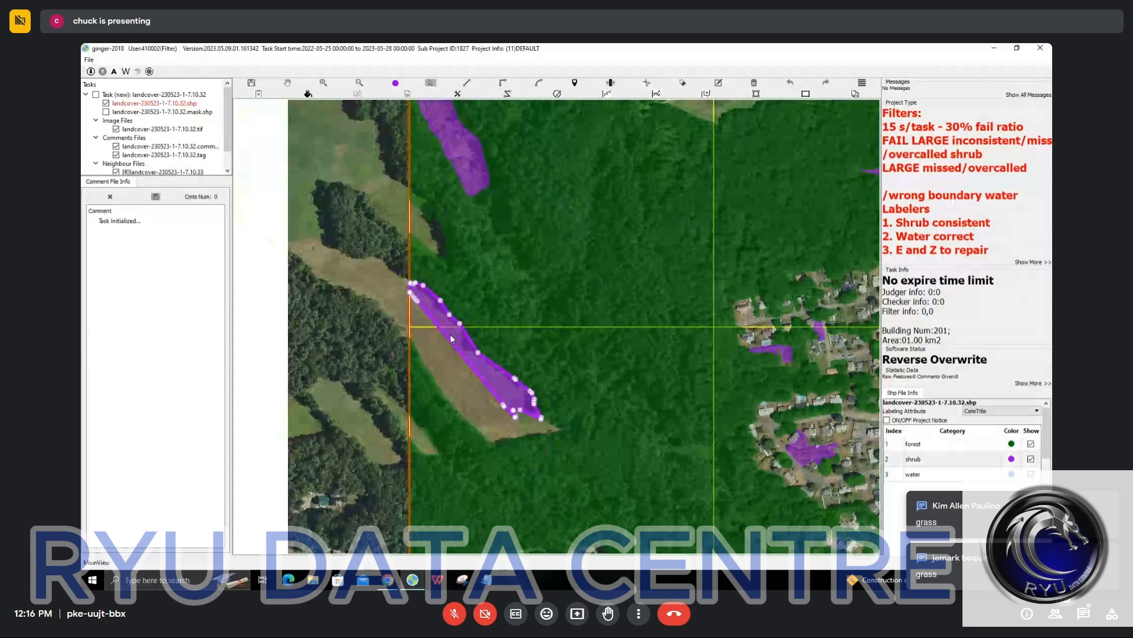
Examine the unlabelled vegetation under the shrub strip near the task's northwest corner and compare it with the surrounding trees
scroll(482, 288, "up", 2)
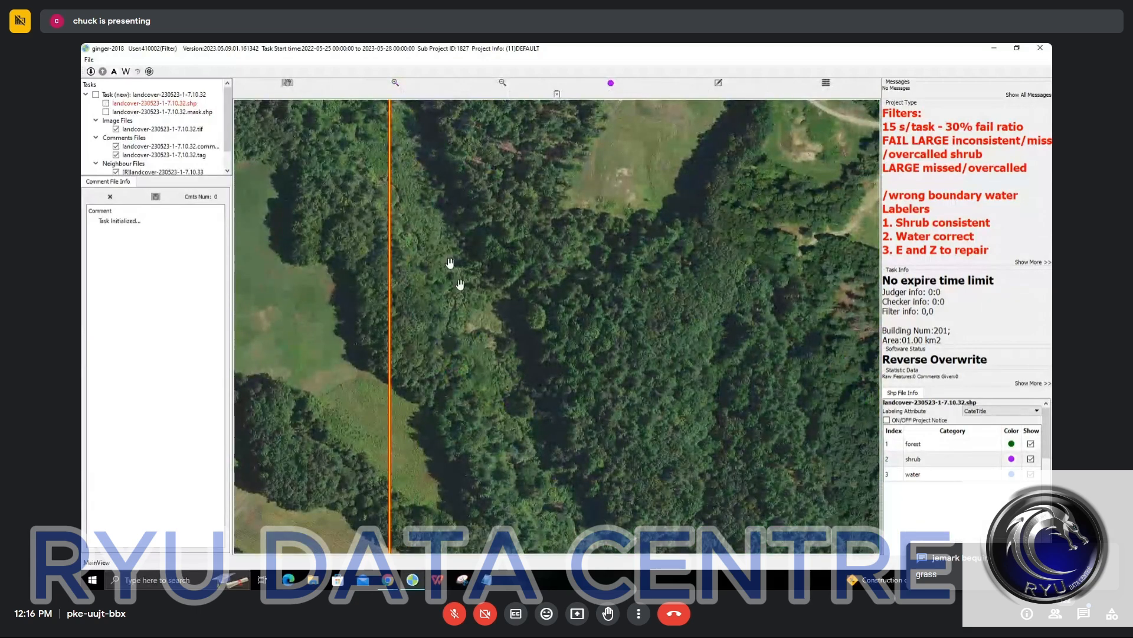
left_click_drag(453, 269, 469, 275)
scroll(470, 275, "up", 1)
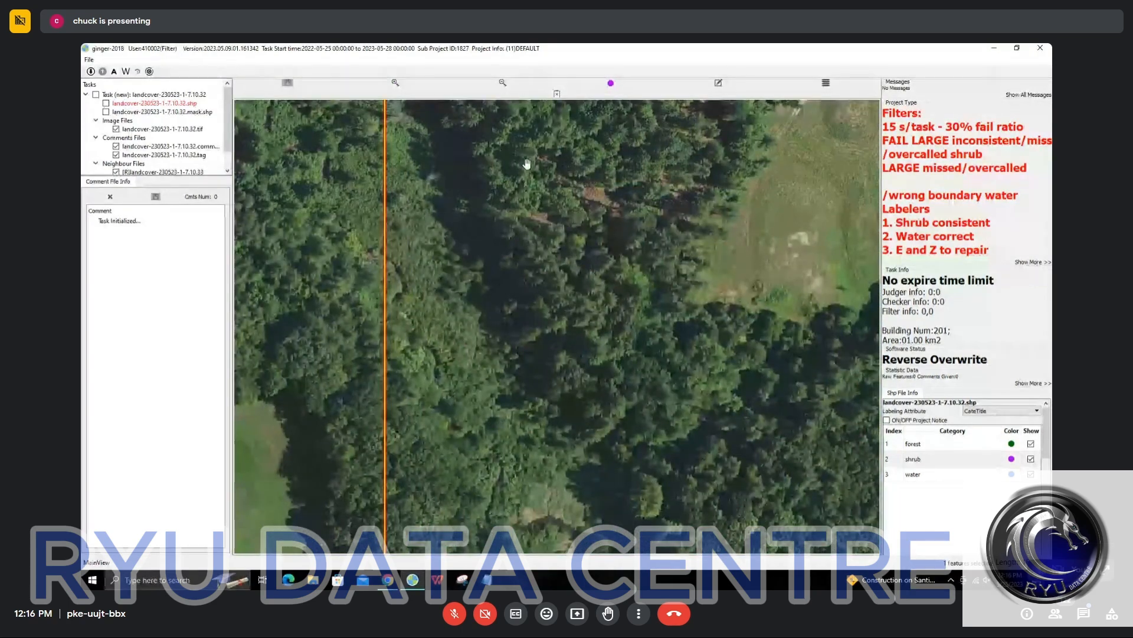
scroll(466, 200, "down", 1)
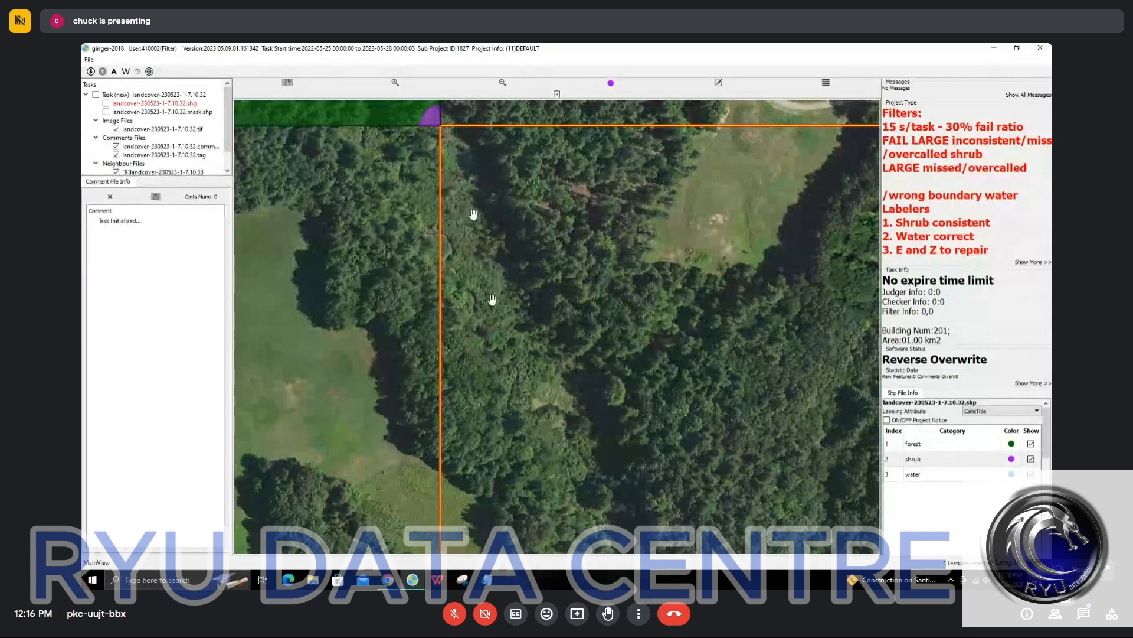
scroll(473, 214, "up", 2)
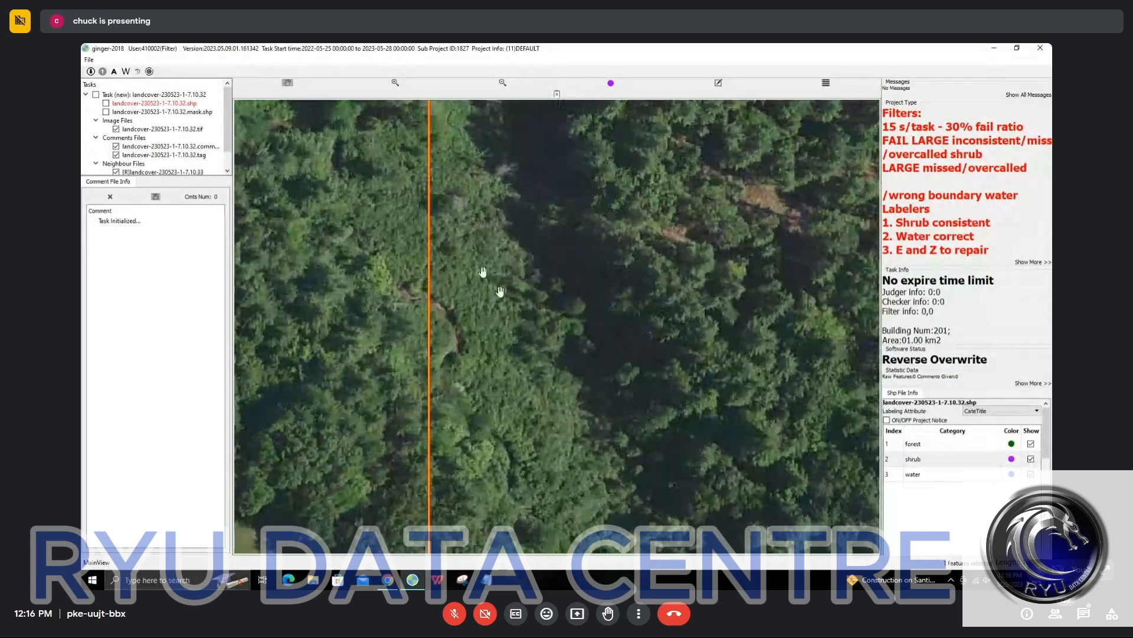
scroll(483, 271, "down", 1)
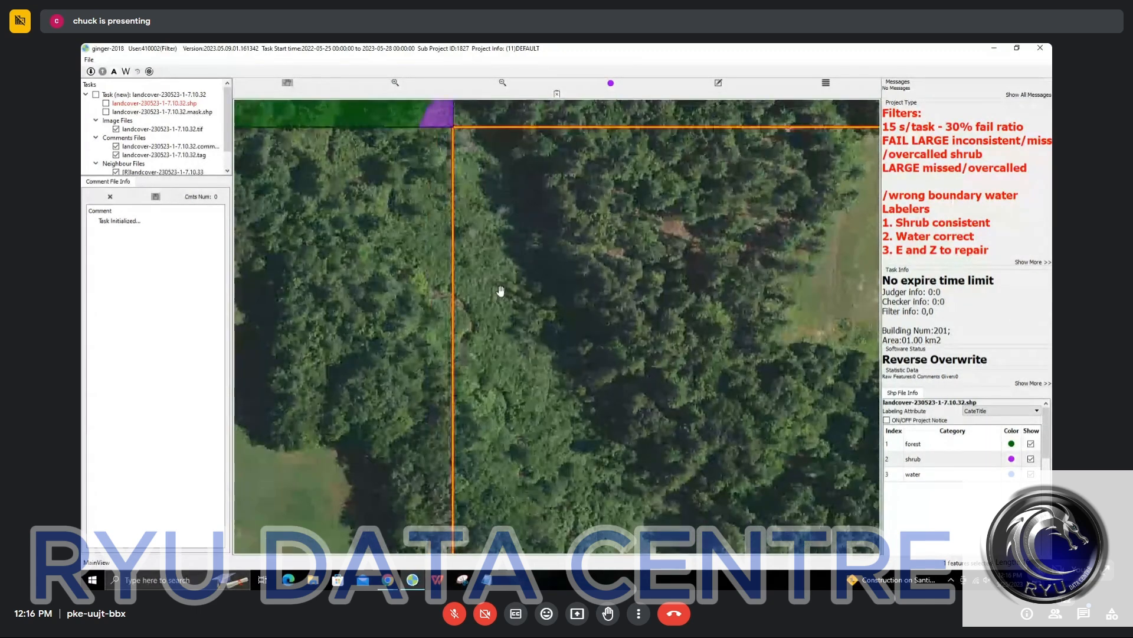
scroll(501, 292, "down", 1)
left_click_drag(501, 296, 541, 224)
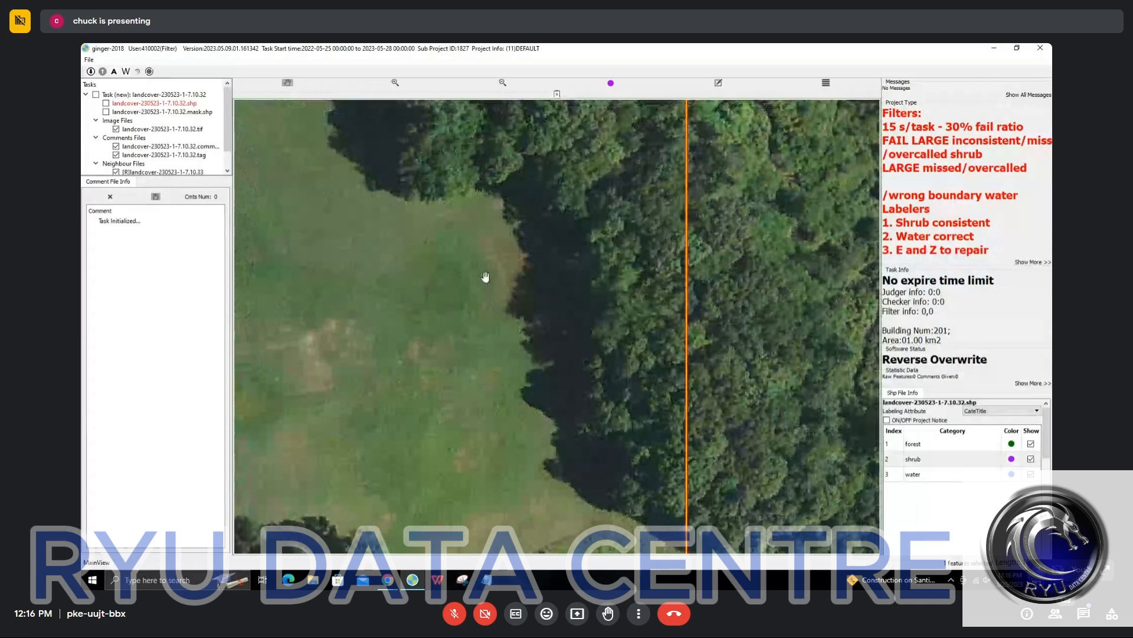
Examine the texture of the grassy clearing crossing the western boundary in the unlabelled imagery
scroll(408, 372, "down", 3)
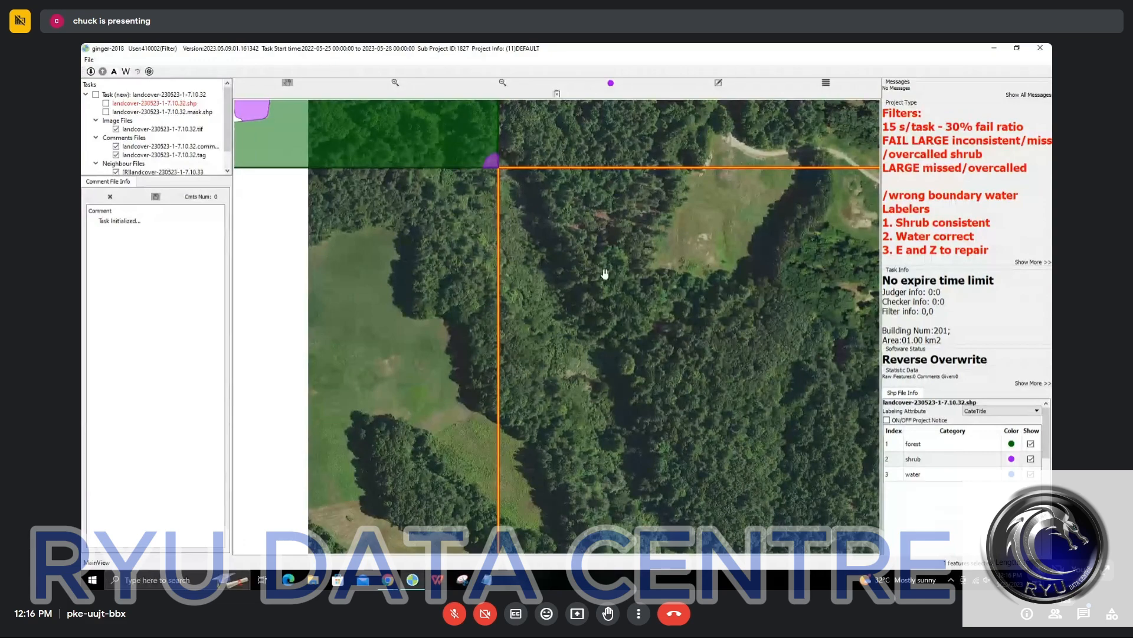
left_click_drag(605, 274, 608, 258)
scroll(529, 375, "up", 2)
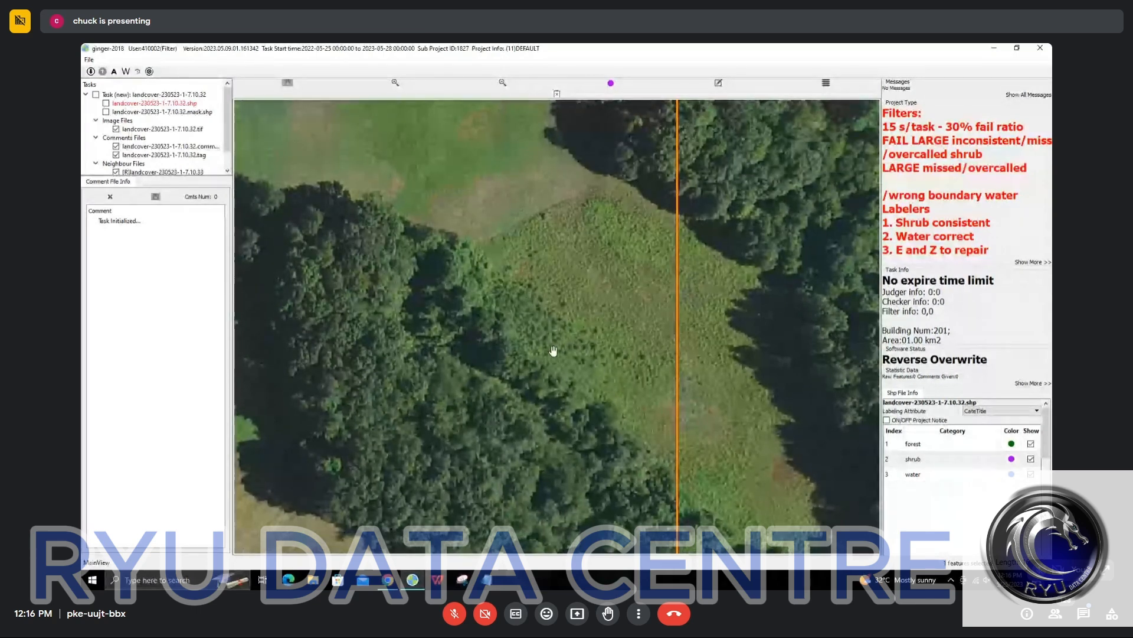
scroll(644, 377, "down", 2)
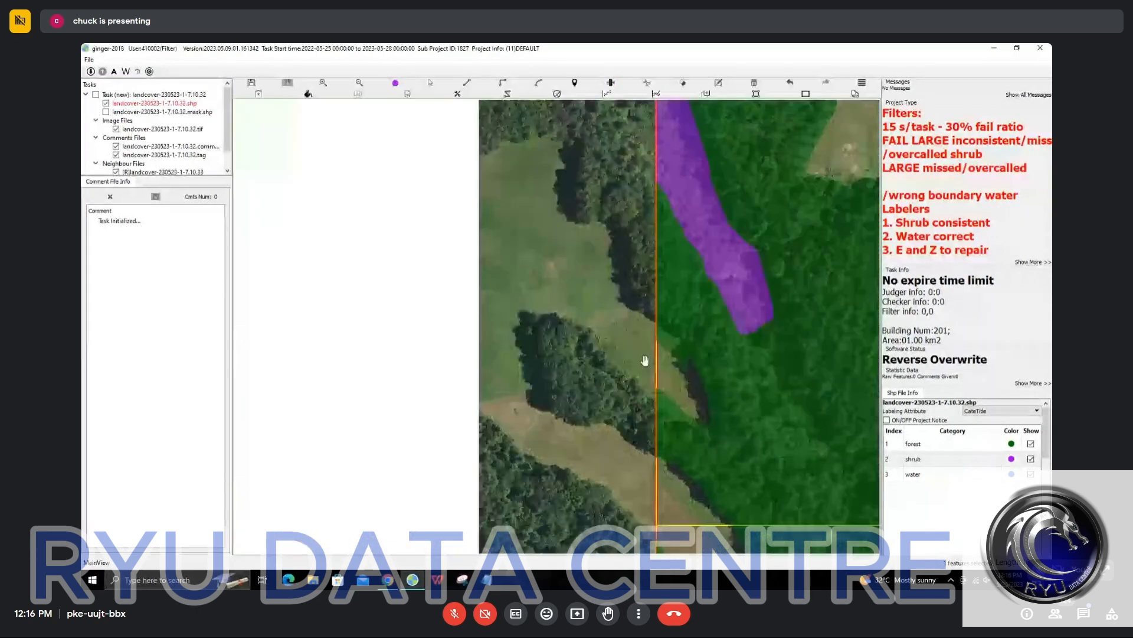
Check the remaining northwest shrub strip against the forest, then review the shrub labels across the whole task and its neighbours
left_click_drag(742, 250, 502, 230)
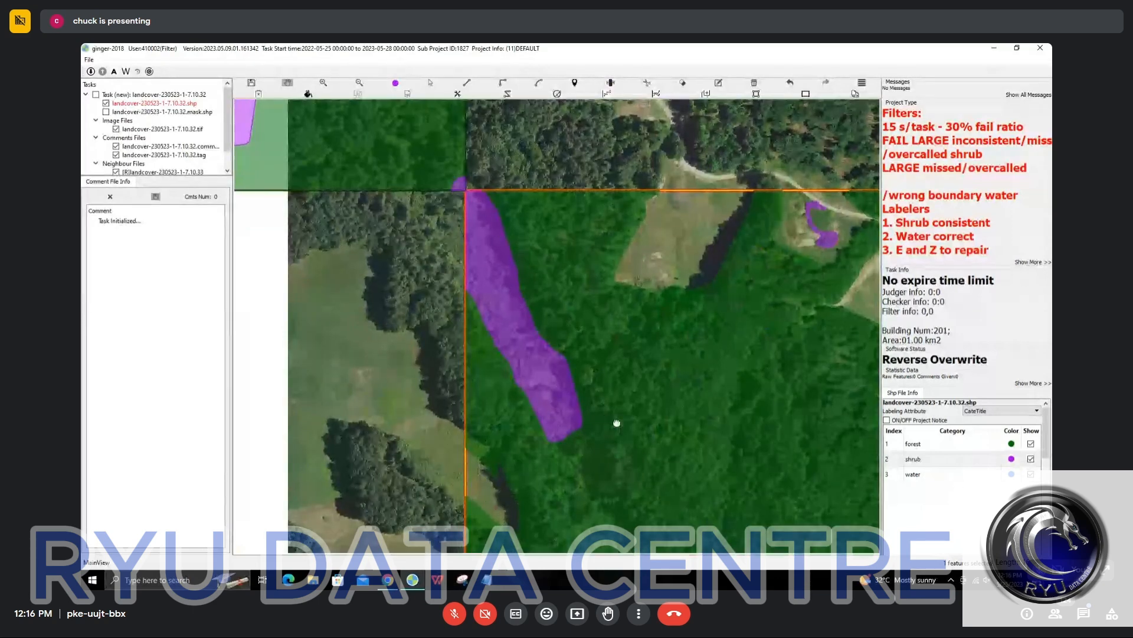
left_click_drag(614, 423, 529, 359)
left_click_drag(438, 218, 437, 237)
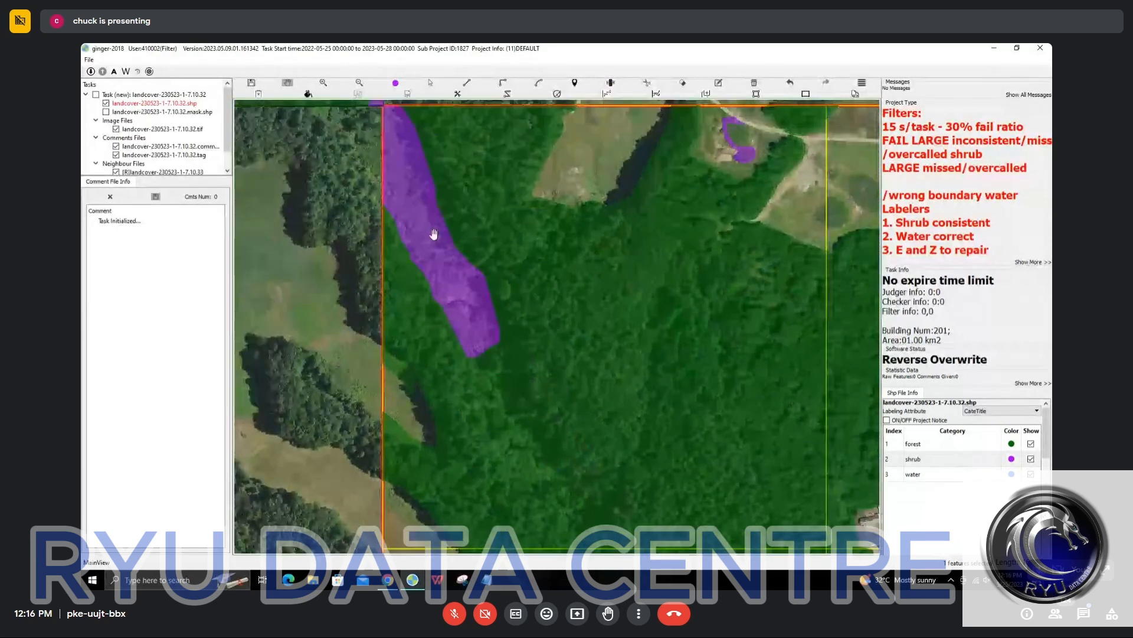
scroll(465, 310, "down", 2)
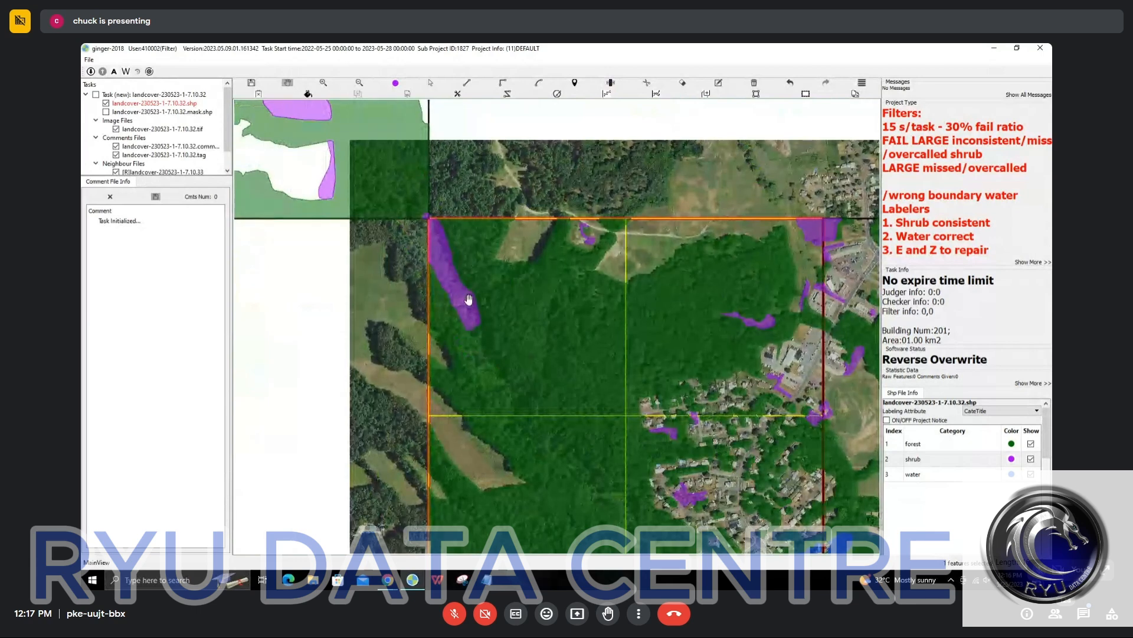
left_click_drag(655, 308, 528, 285)
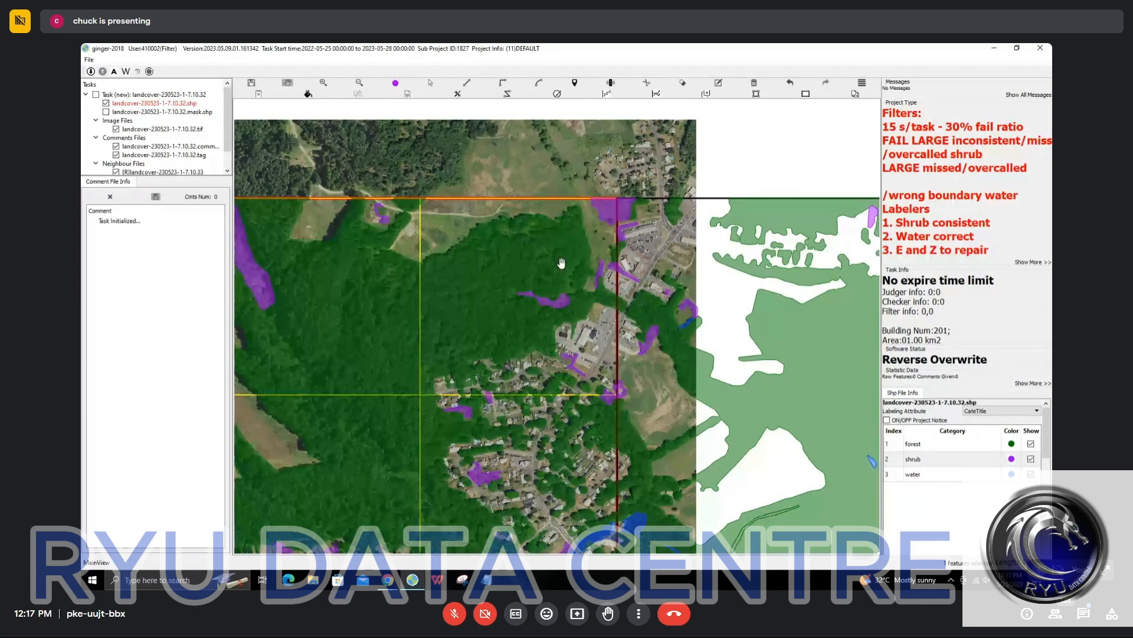
scroll(561, 262, "down", 2)
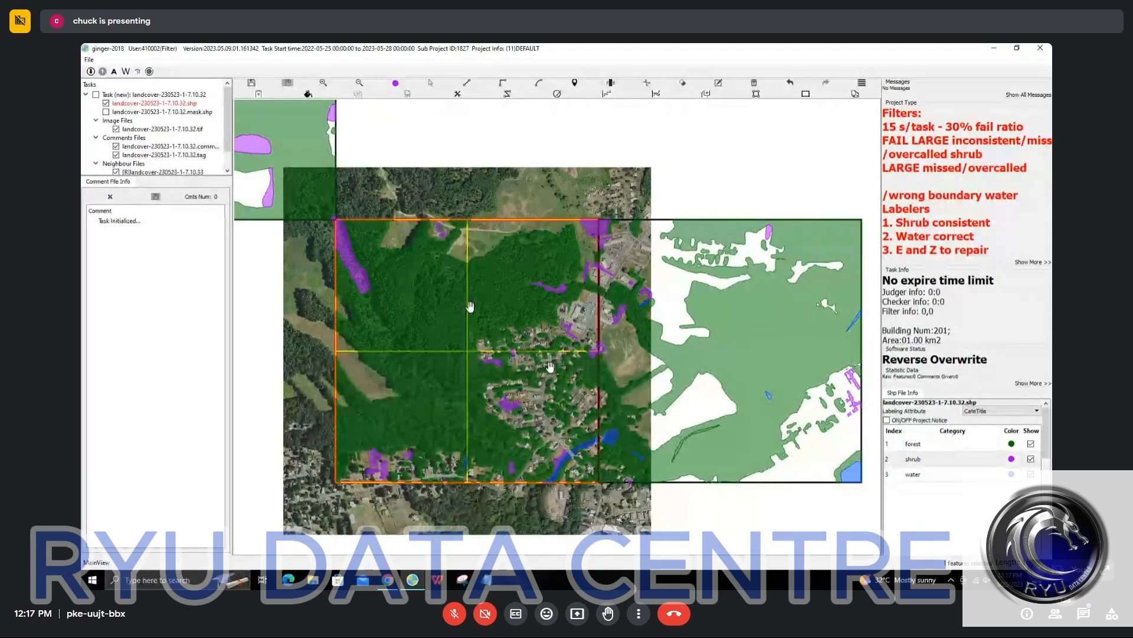
left_click_drag(470, 307, 467, 332)
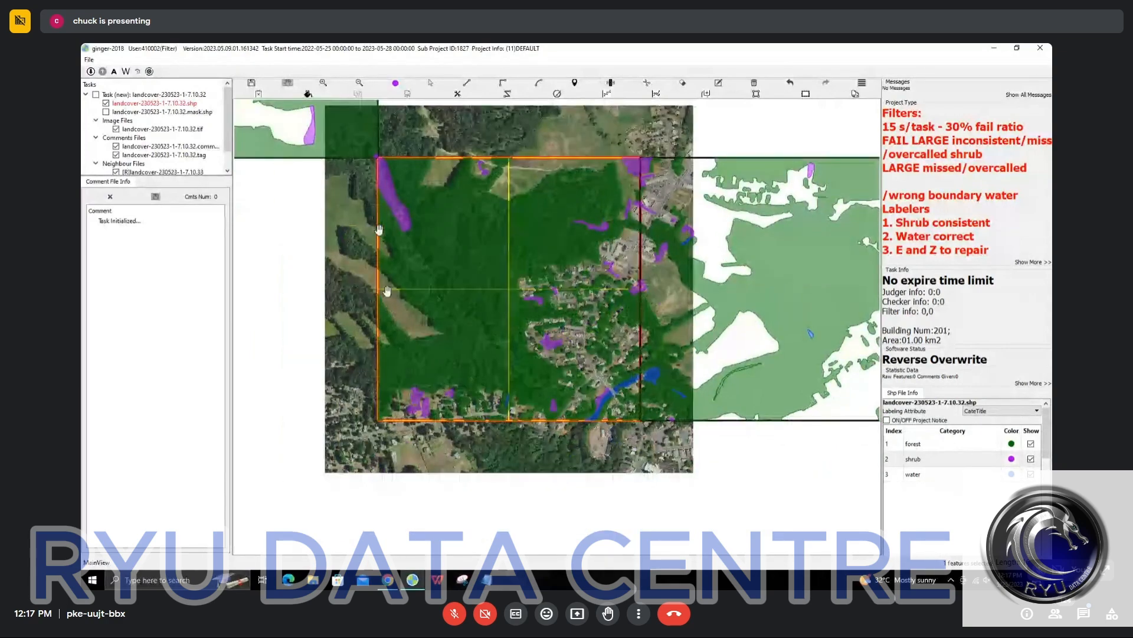
Try to trim the forest label to the tree line along the lower edge of the grassy clearing at the western boundary
scroll(379, 232, "up", 5)
scroll(379, 313, "up", 3)
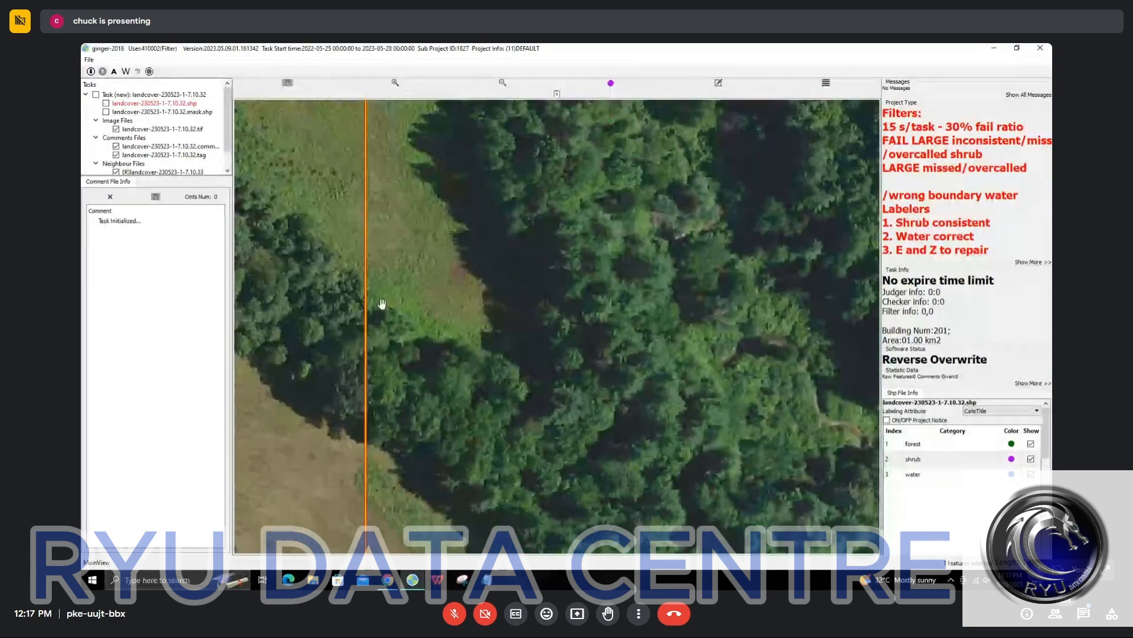
key("Escape")
key("e")
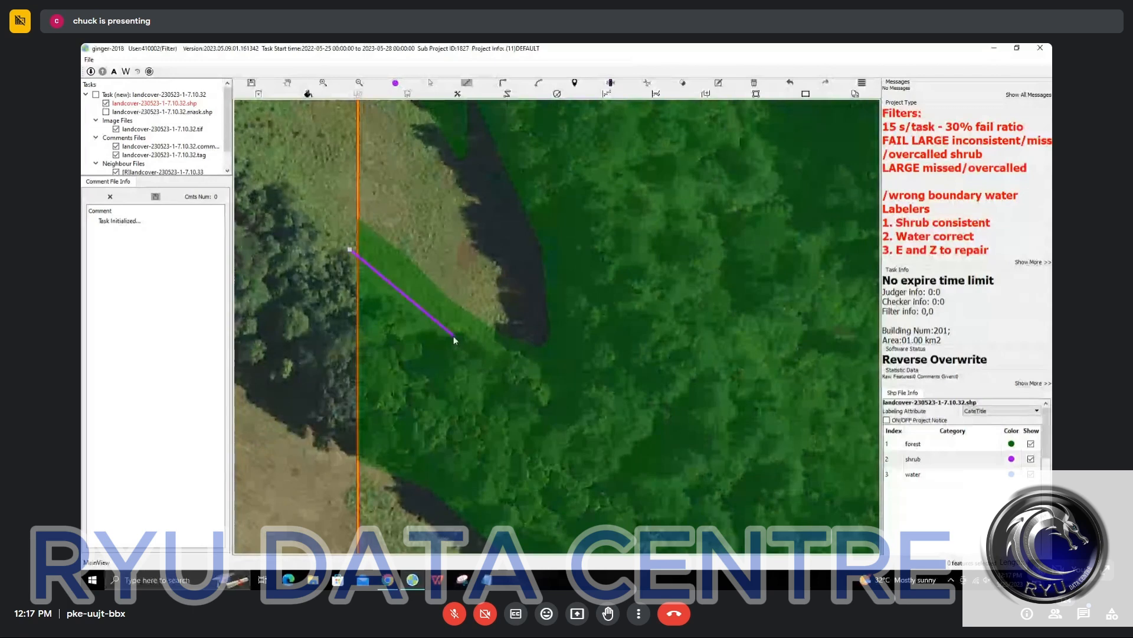
left_click(526, 359)
right_click(555, 335)
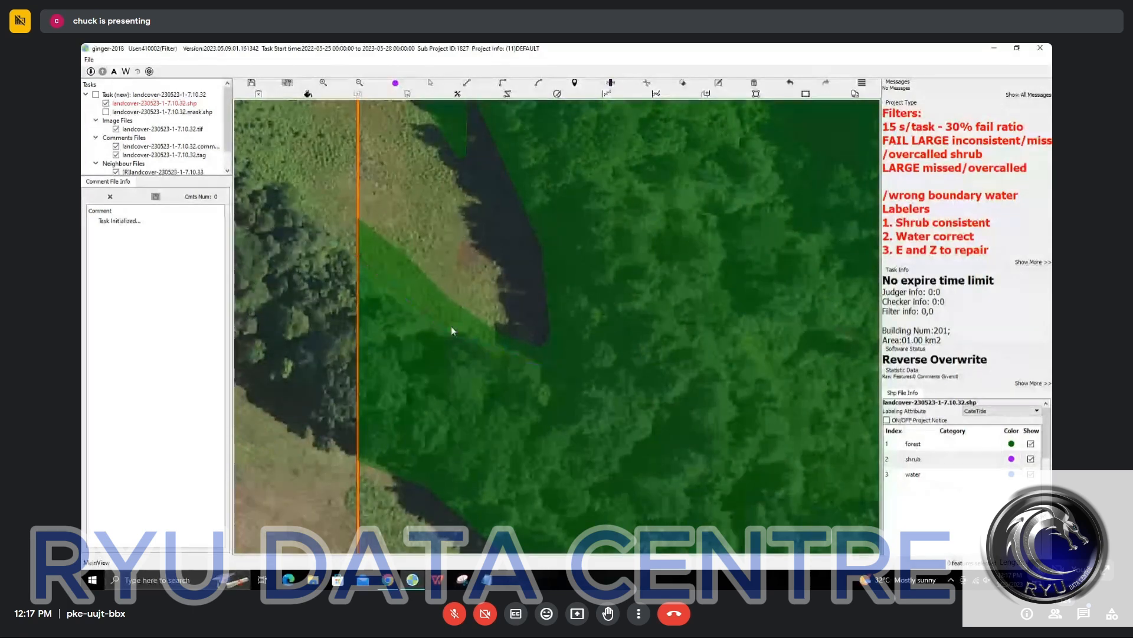
Check the trimmed forest boundary beside the grassy clearing and undo the trim
scroll(451, 328, "down", 3)
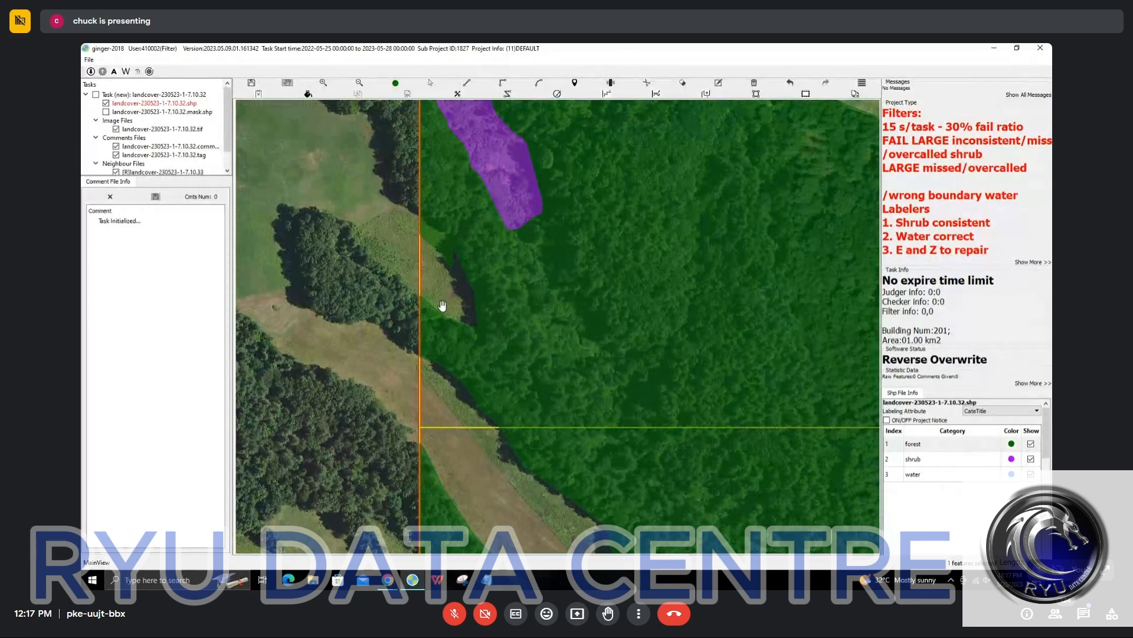
scroll(443, 307, "up", 2)
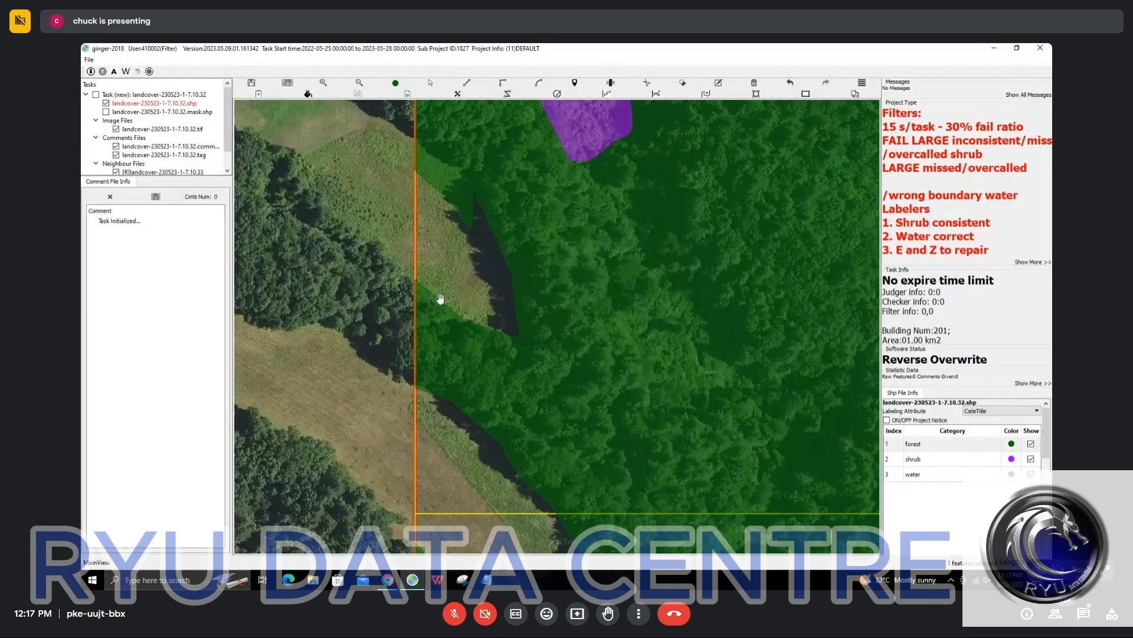
left_click_drag(439, 299, 529, 348)
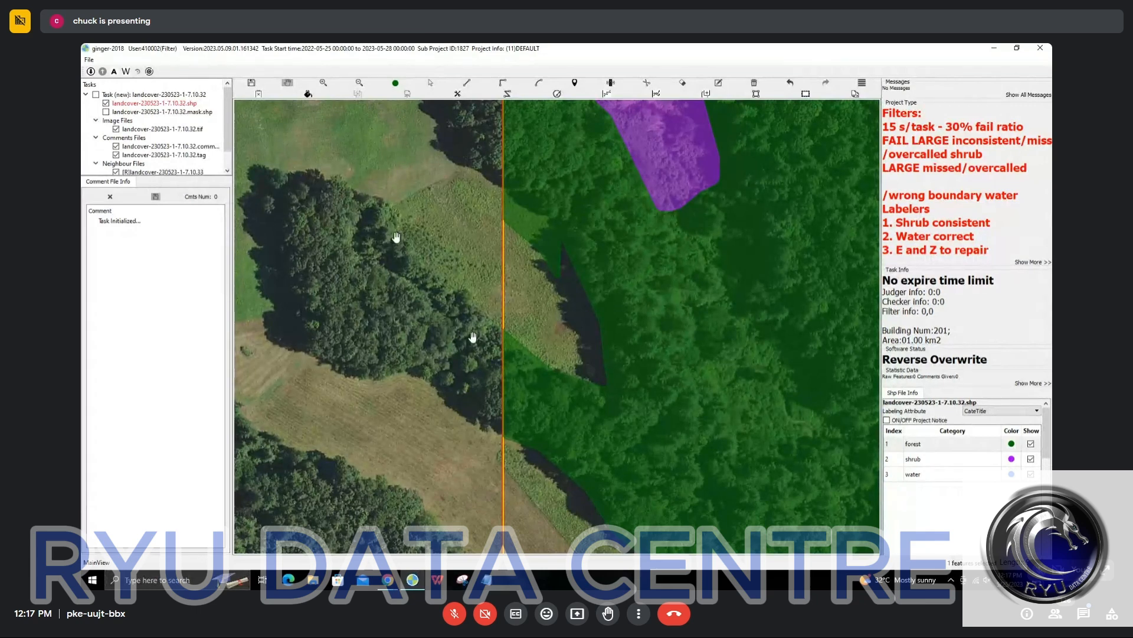
left_click(538, 338)
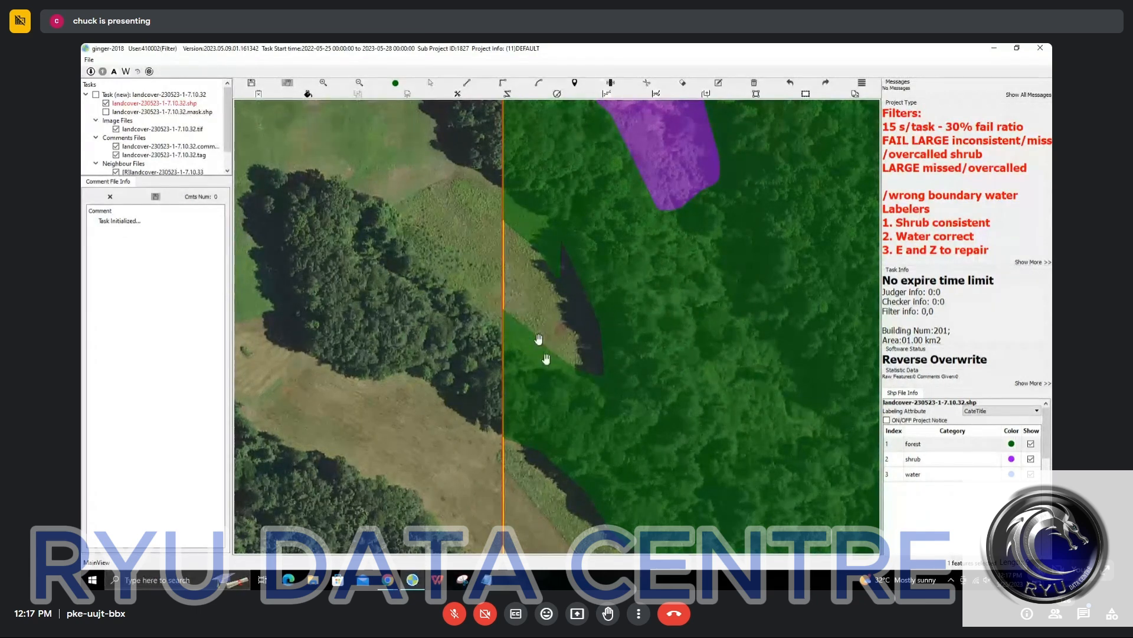
Inspect the shrub and water labels along the river beside the road bridge in the task's southeast
scroll(526, 351, "down", 2)
scroll(526, 352, "down", 3)
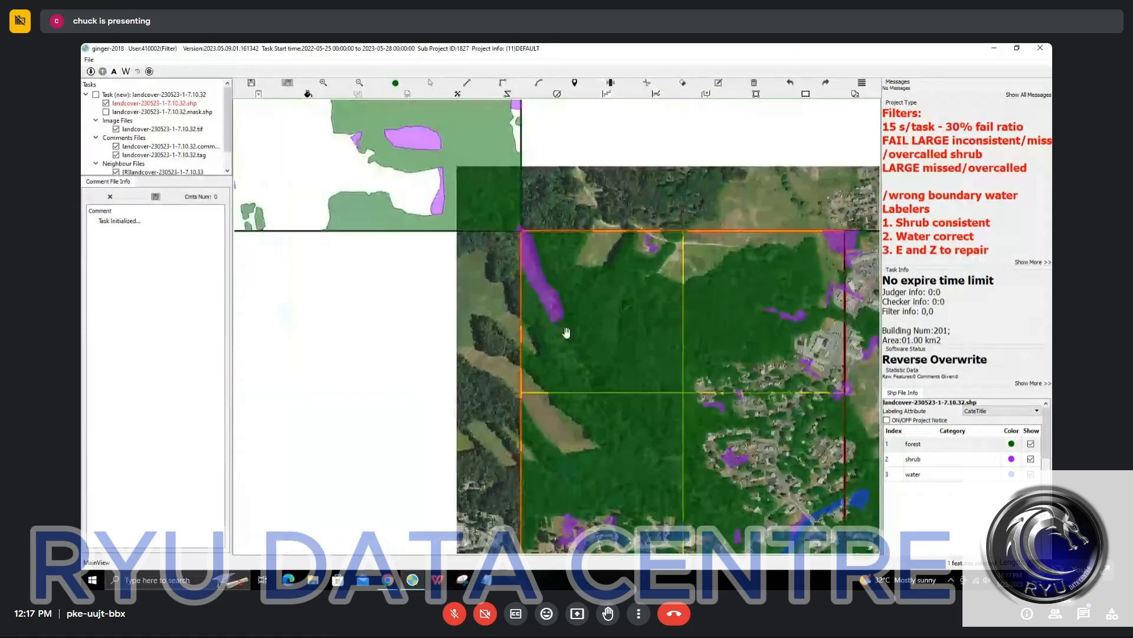
scroll(650, 440, "down", 1)
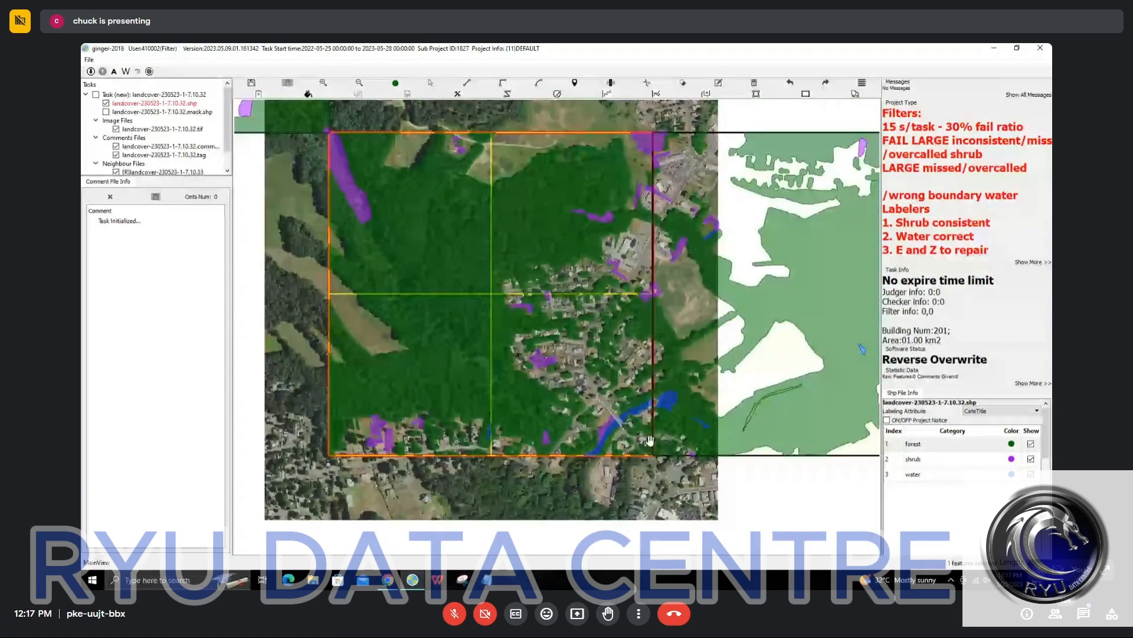
scroll(650, 441, "up", 3)
scroll(593, 295, "up", 5)
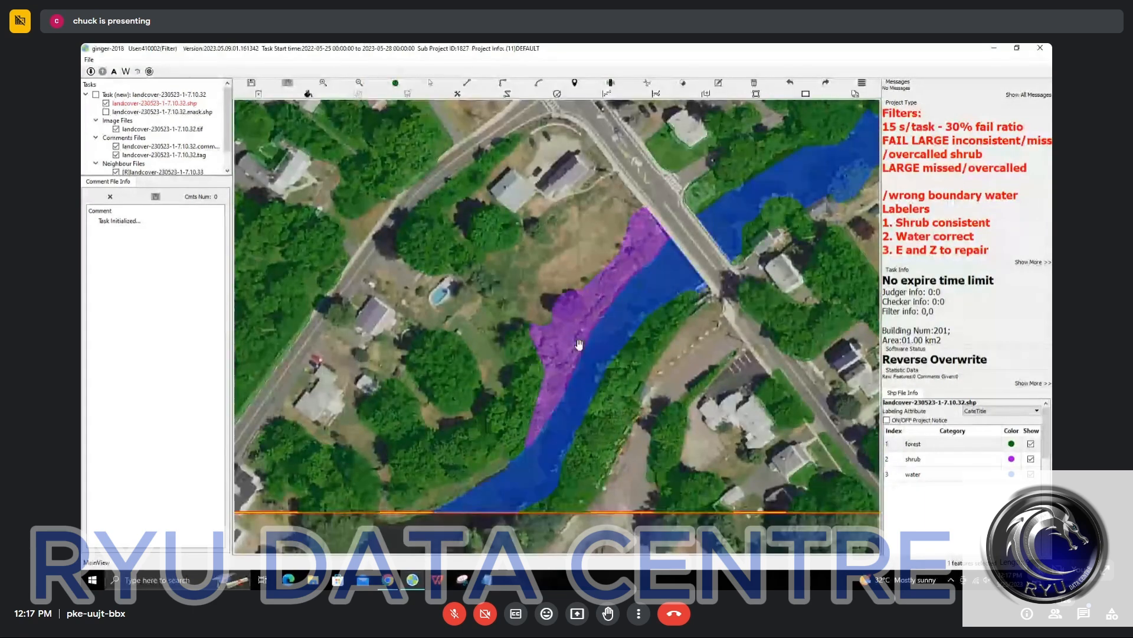
Examine the small shrub wedge in the forest west of the road, comparing the surrounding area with and without labels
scroll(579, 345, "down", 5)
scroll(496, 359, "up", 5)
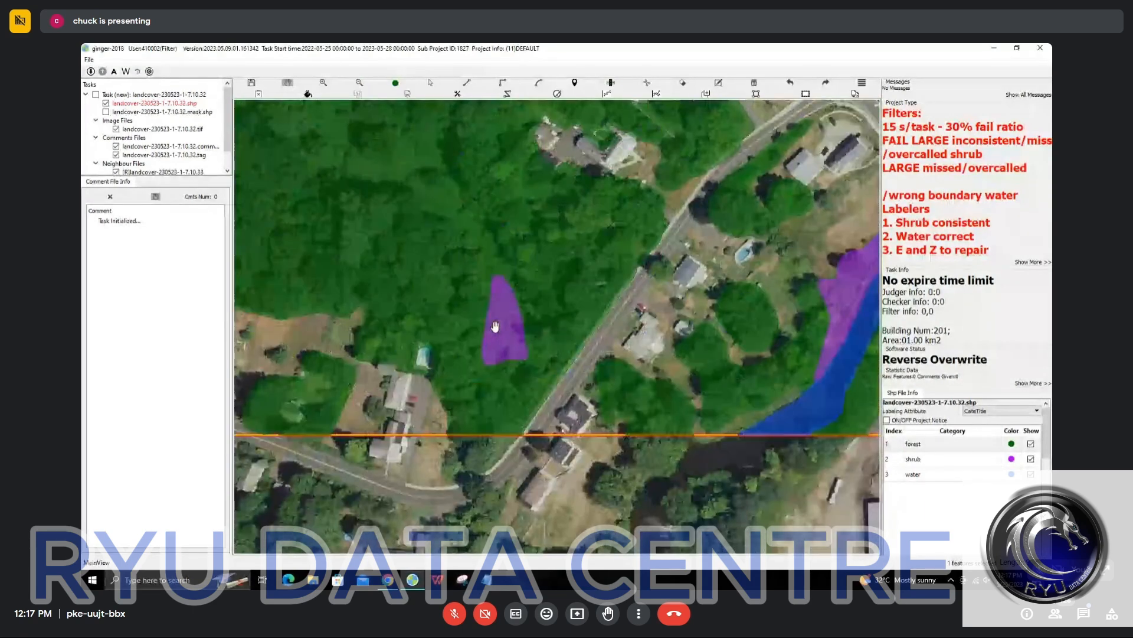
scroll(494, 327, "down", 3)
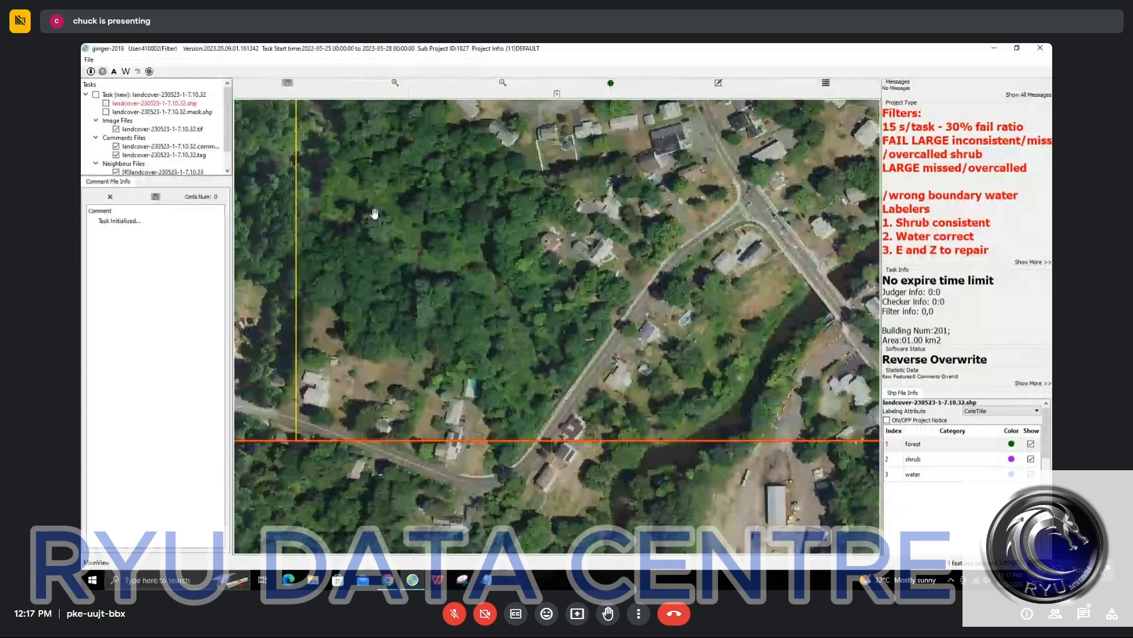
left_click_drag(360, 195, 400, 234)
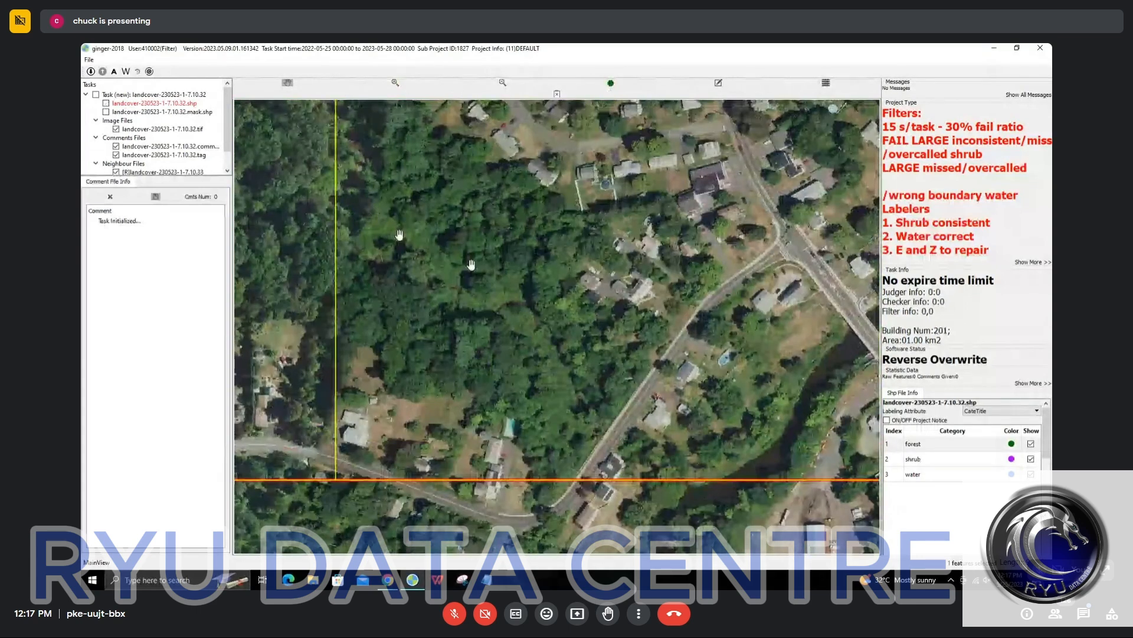
scroll(540, 349, "down", 2)
scroll(580, 343, "down", 2)
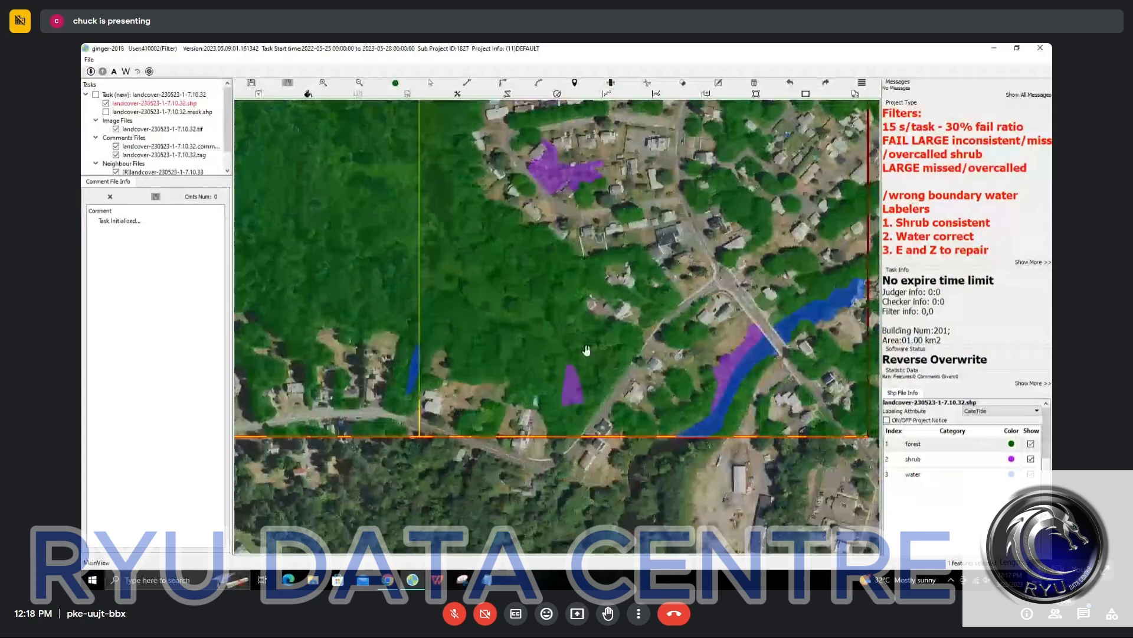
Inspect the shrub labels among the houses along the task's southern boundary, comparing the area with and without labels
scroll(581, 346, "up", 3)
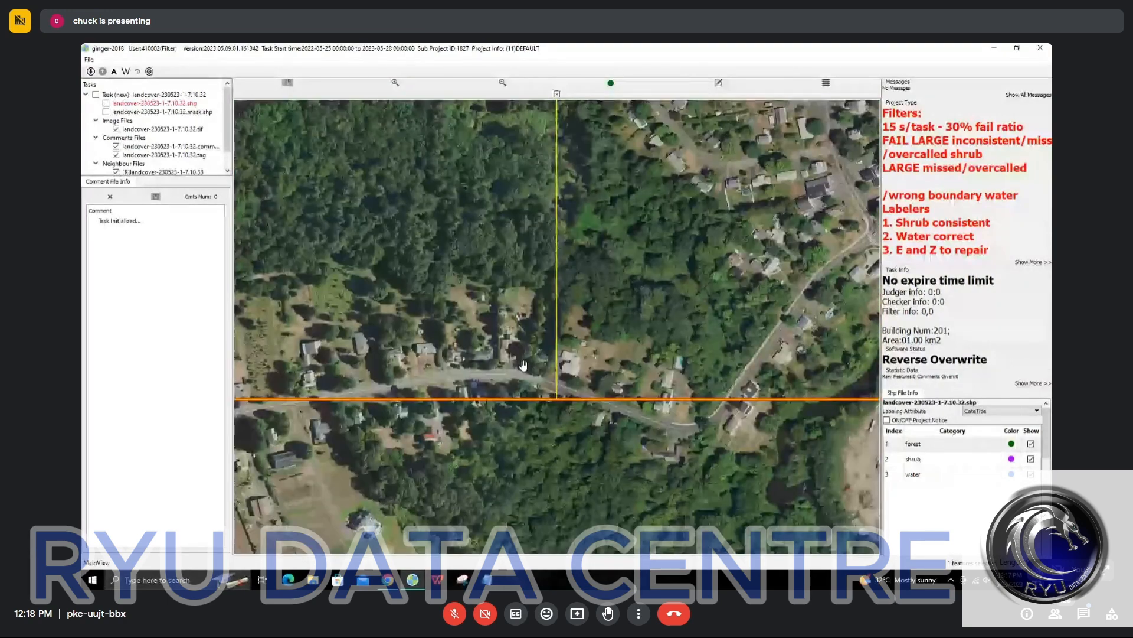
scroll(526, 363, "up", 1)
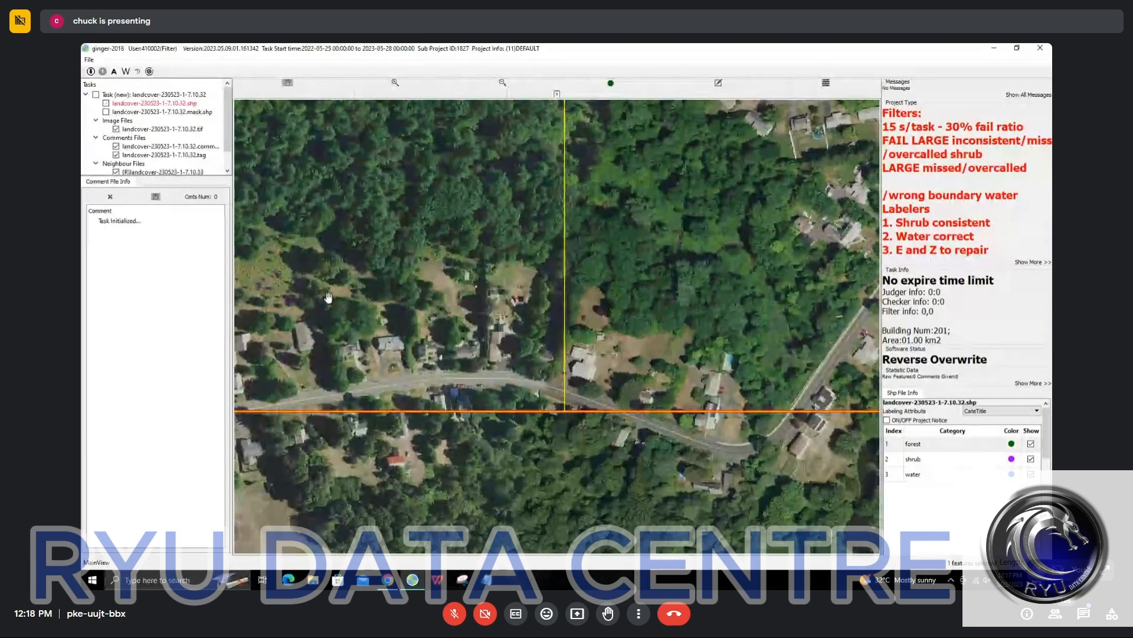
left_click_drag(328, 297, 552, 305)
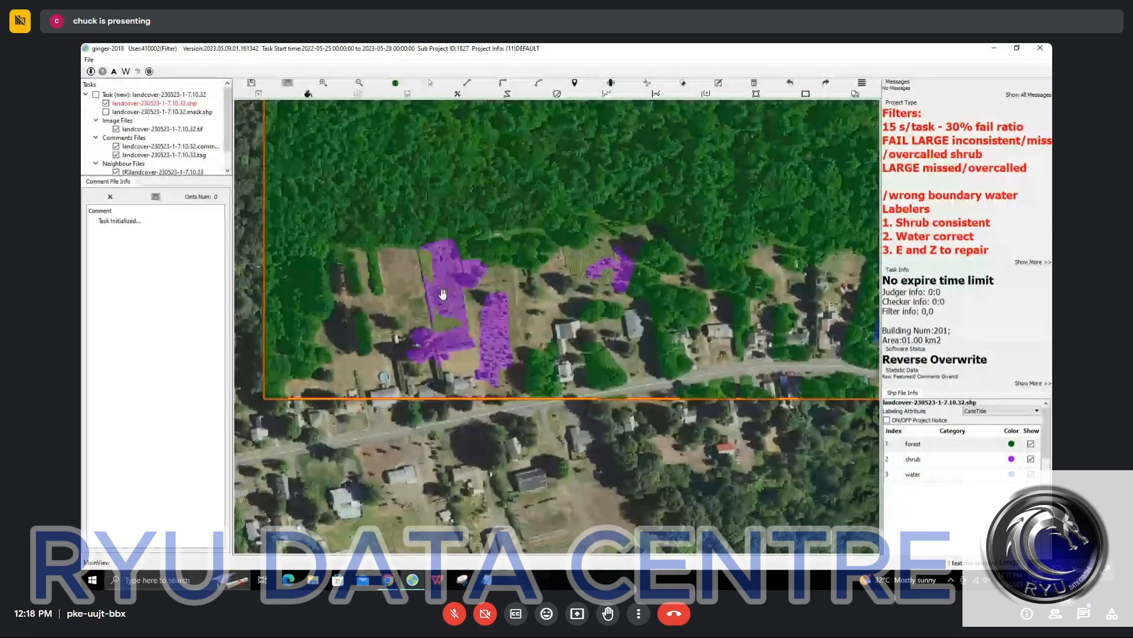
scroll(562, 372, "down", 3)
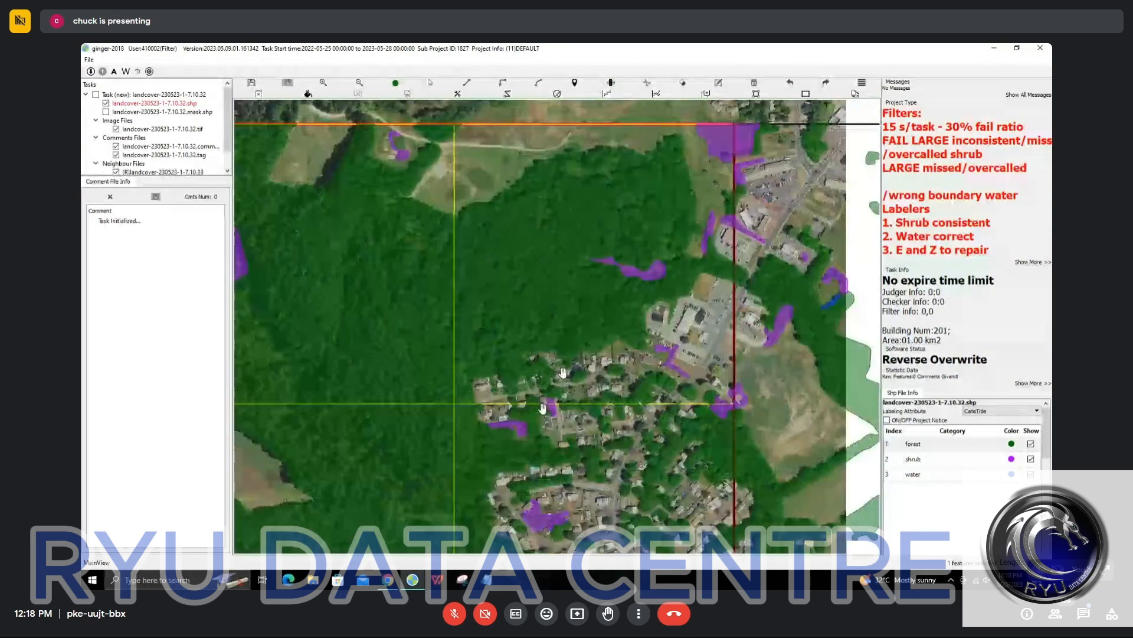
Compare the large shrub patch in the task's northeast corner with its continuation in the neighbouring task, and submit the task
scroll(543, 407, "down", 3)
key("space")
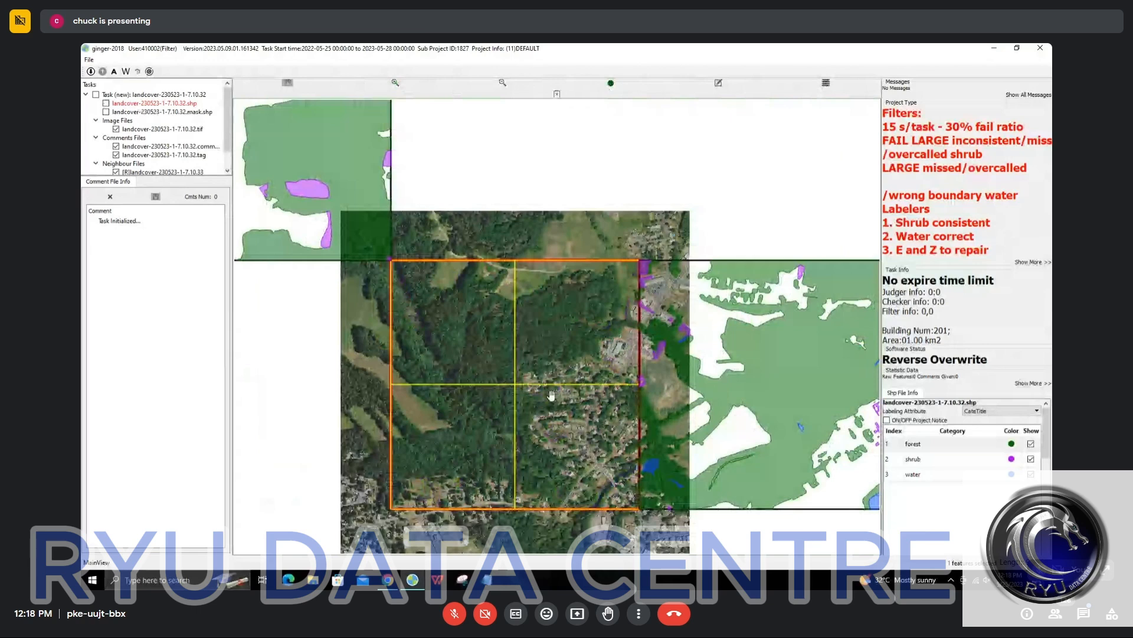
scroll(631, 267, "up", 3)
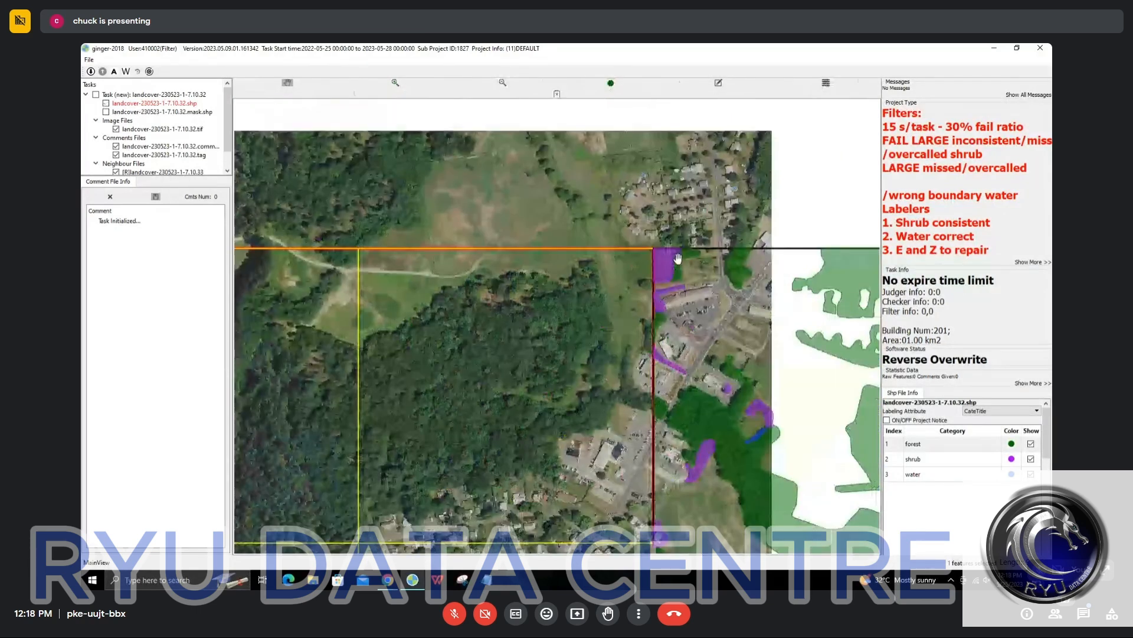
key("space")
scroll(678, 258, "up", 3)
scroll(667, 235, "down", 1)
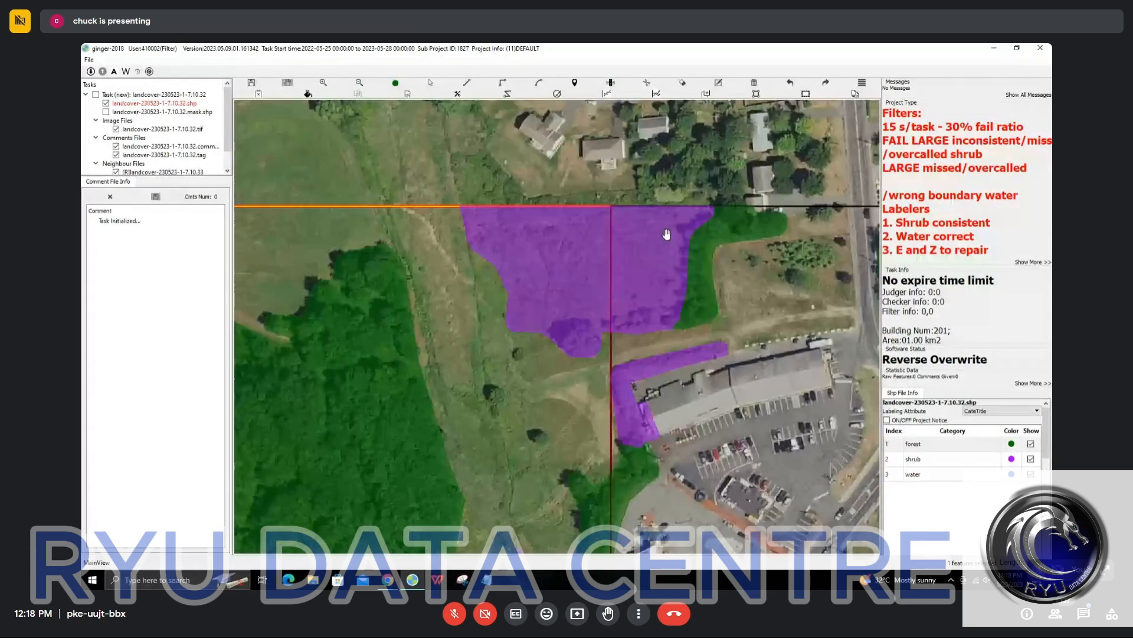
key("space")
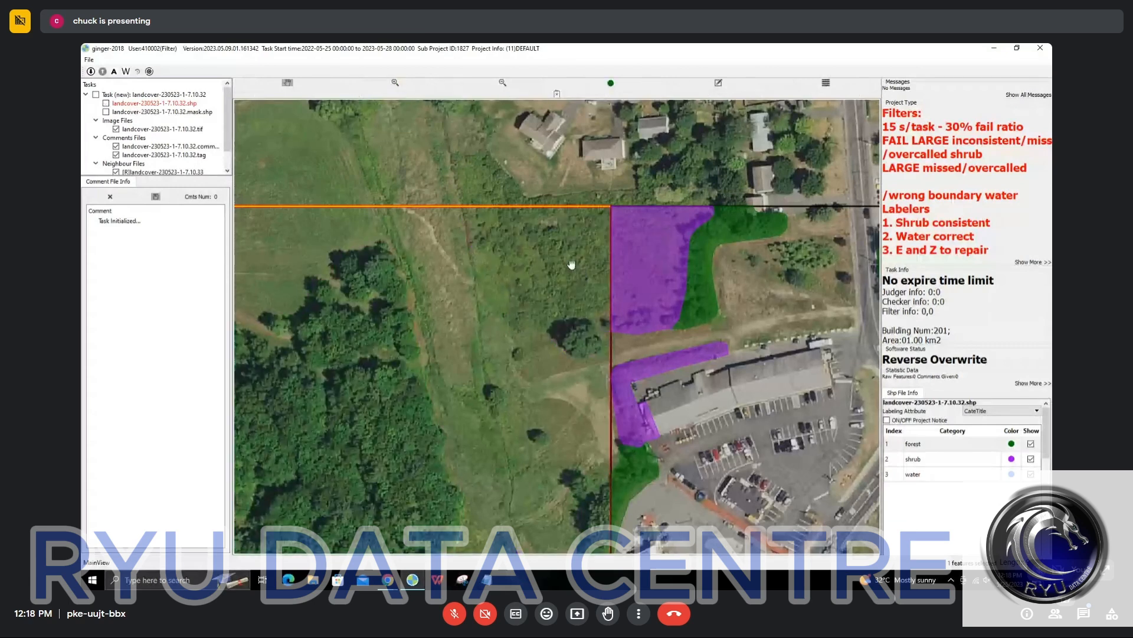
scroll(583, 274, "down", 3)
key("space")
scroll(572, 242, "down", 4)
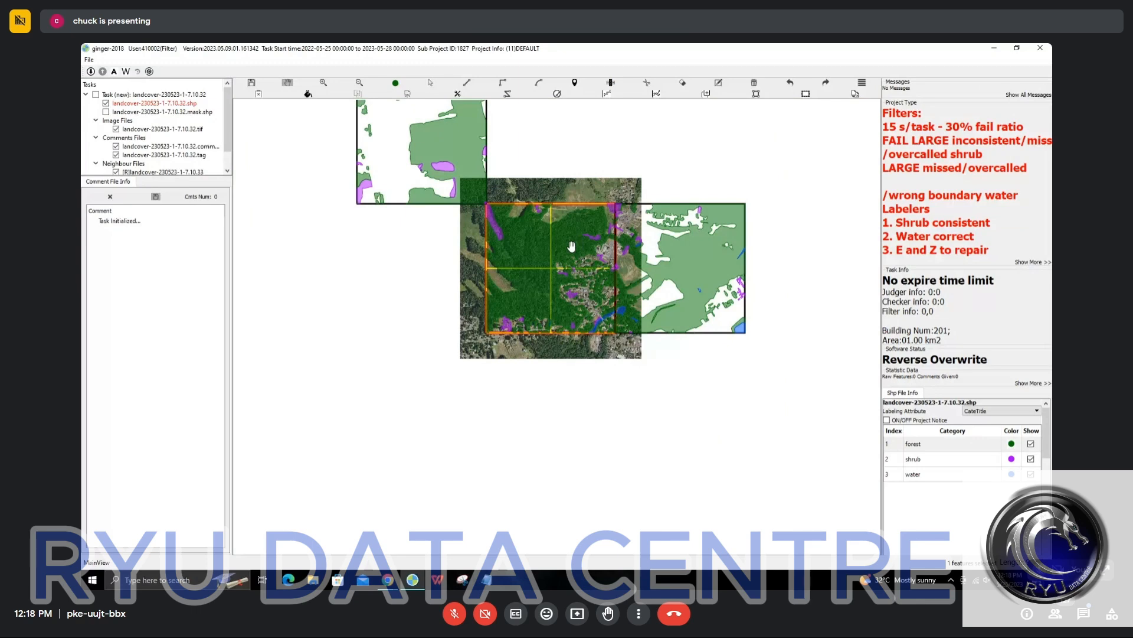
key("n")
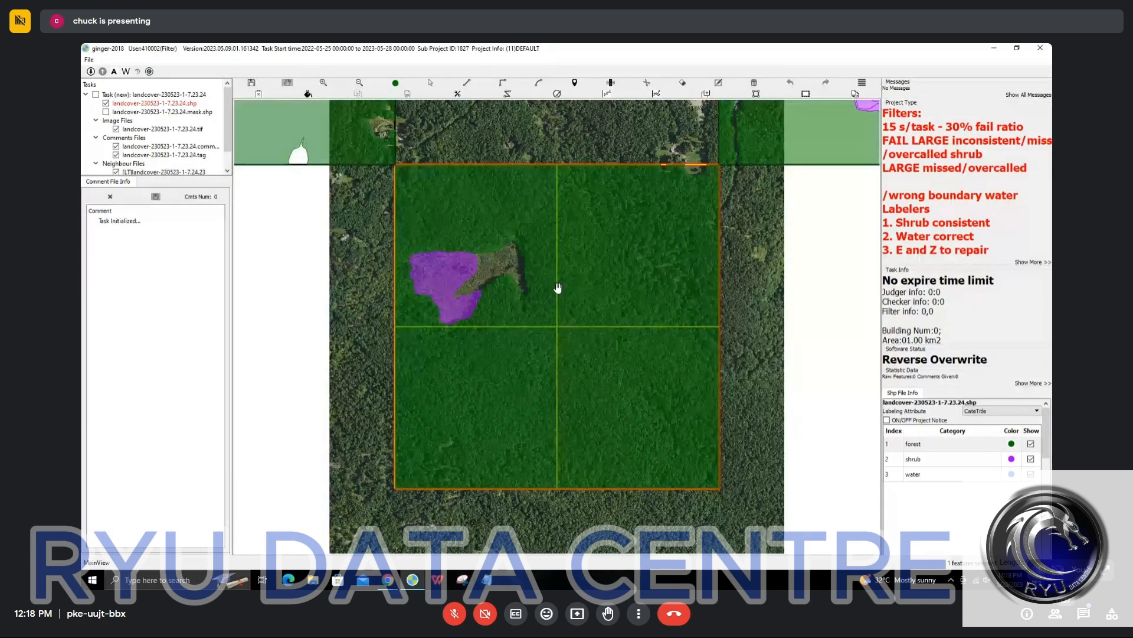
Compare the shrub patch in the forest clearing of task landcover-230523-1-7.23.24 with the bare imagery, and submit the task
key("space")
scroll(475, 273, "up", 1)
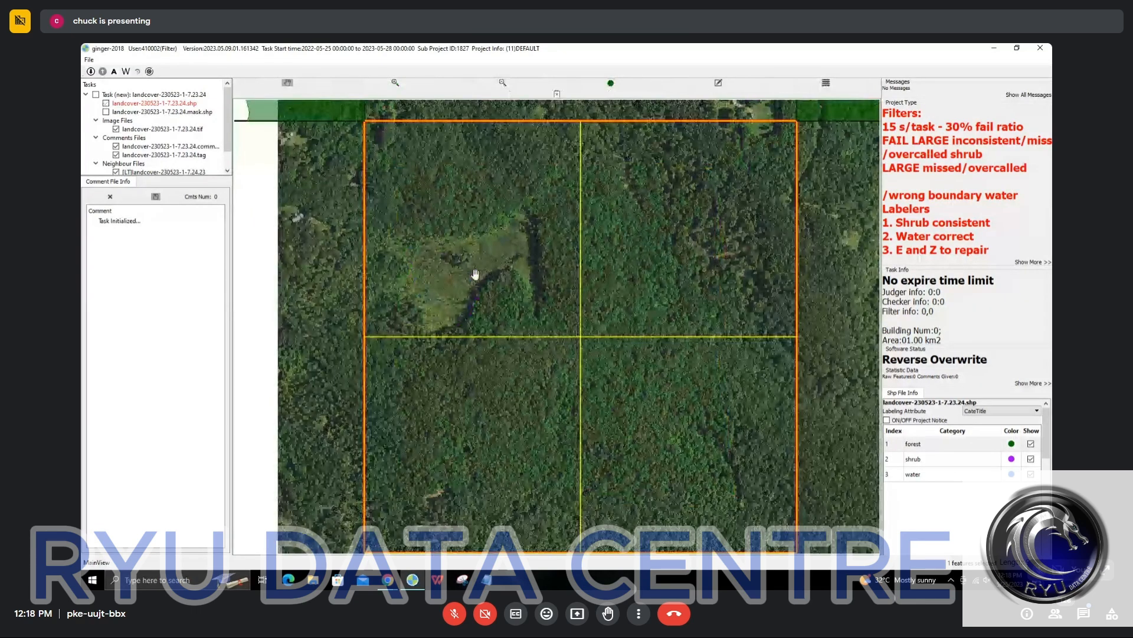
key("space")
scroll(476, 274, "up", 4)
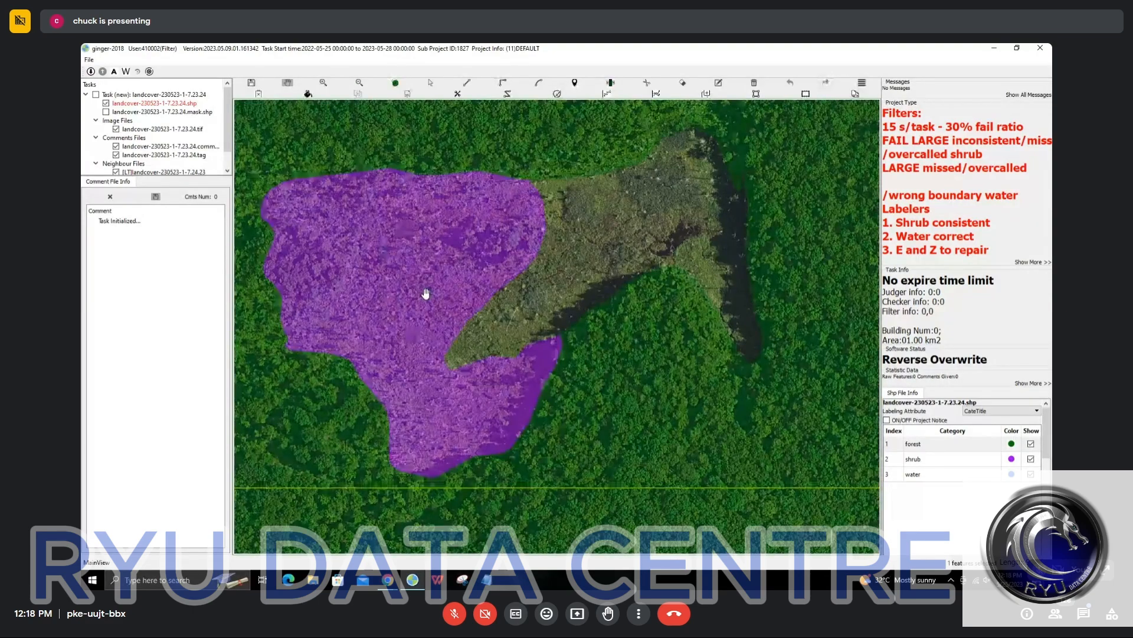
scroll(425, 293, "down", 8)
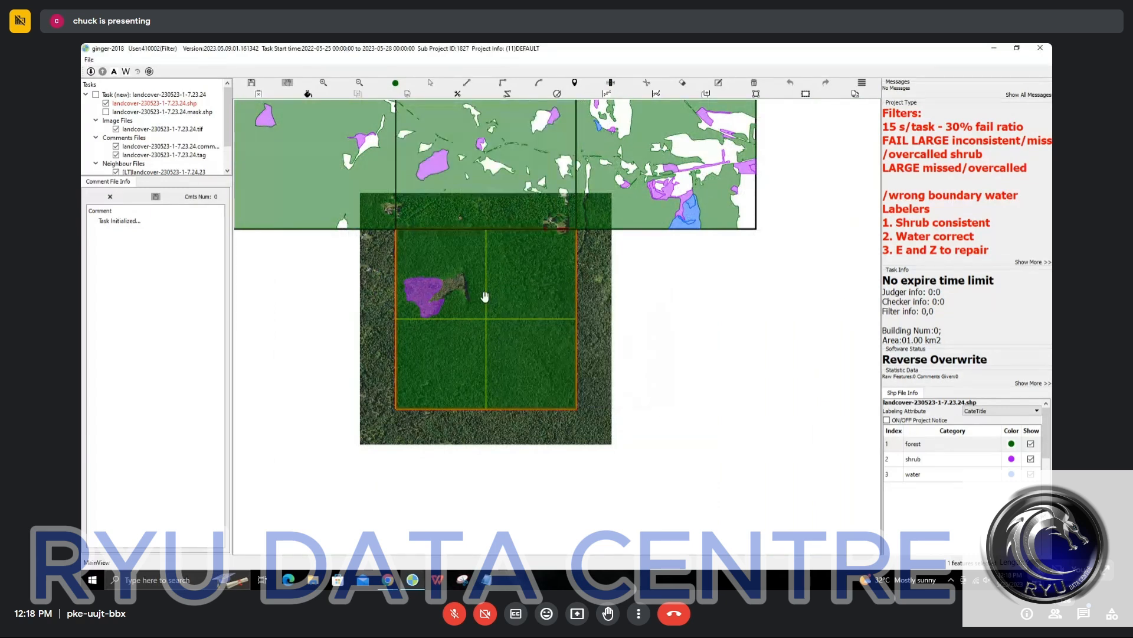
key("Page_Down")
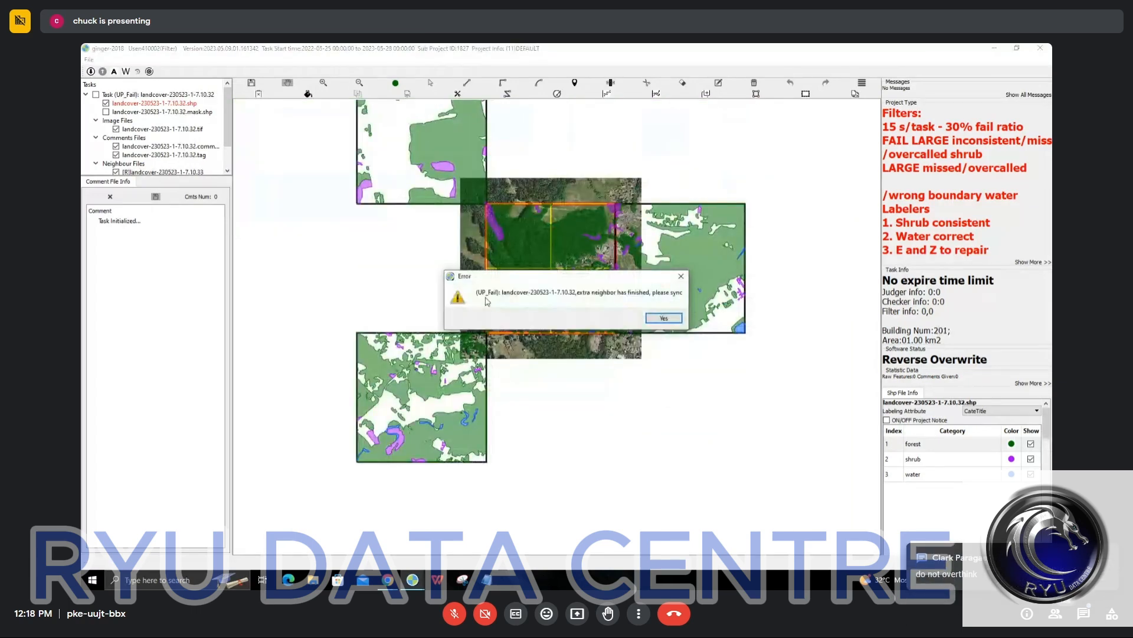
Acknowledge the neighbour sync error on task landcover-230523-1-7.10.32, check its southern boundary and resubmit it
key("Return")
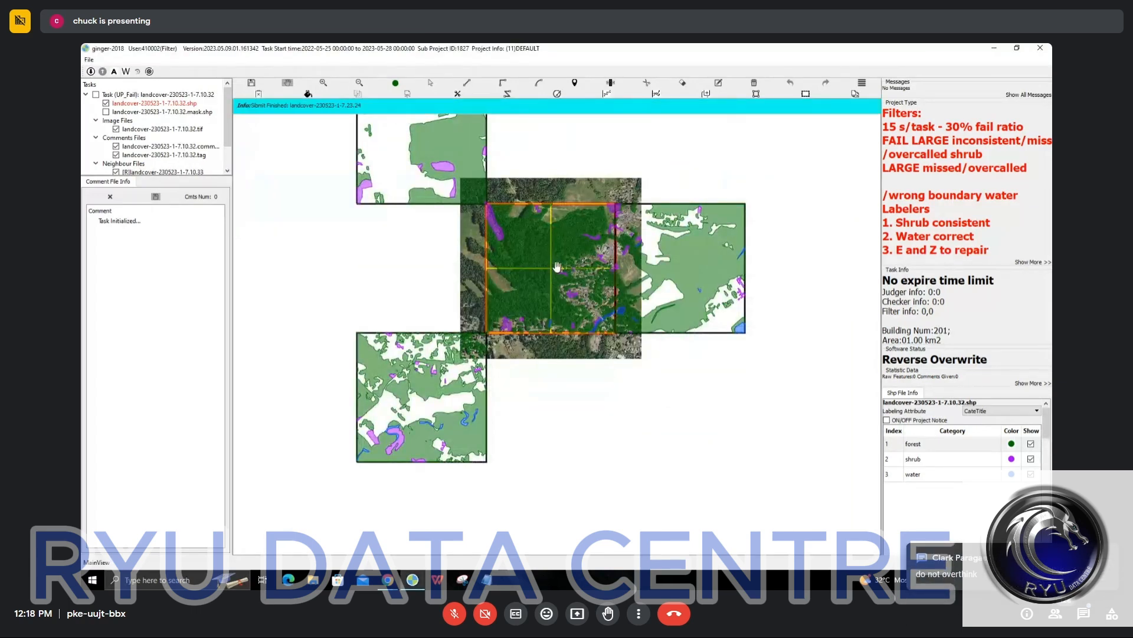
scroll(542, 337, "up", 3)
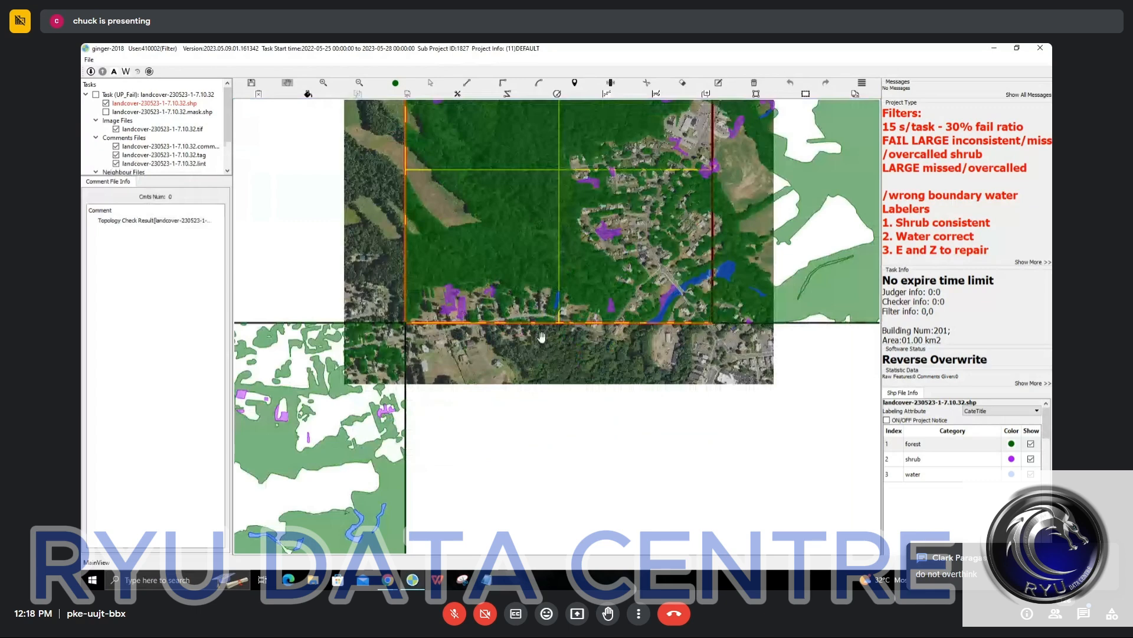
scroll(542, 337, "down", 2)
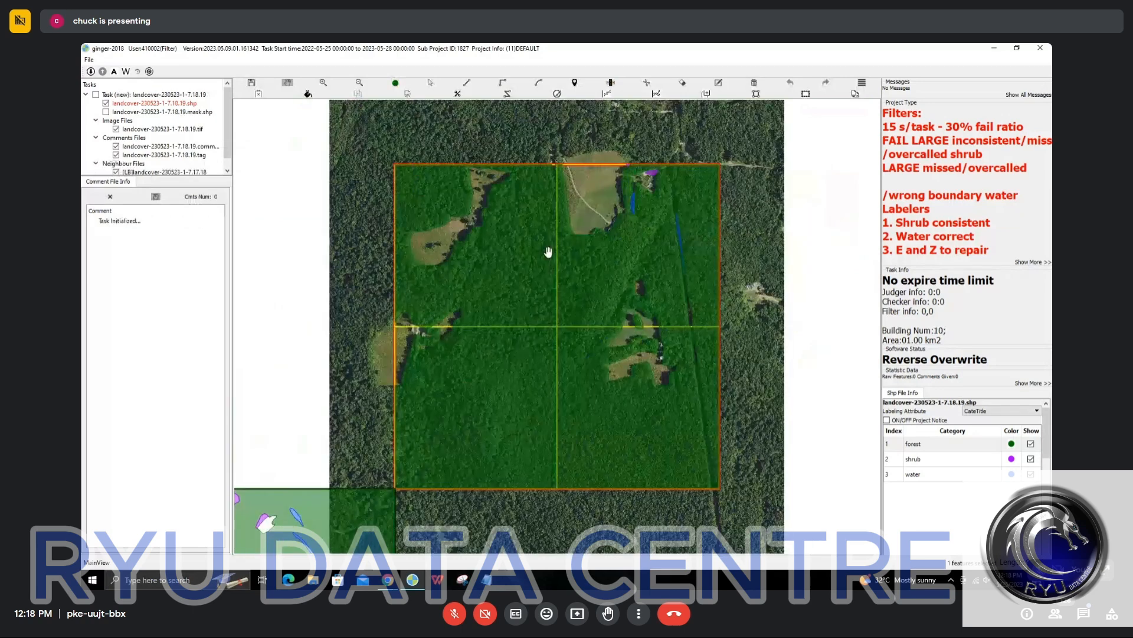
Examine the dark strip through the eastern forest of task landcover-230523-1-7.18.19 without labels and compare it with the water label
scroll(548, 252, "up", 3)
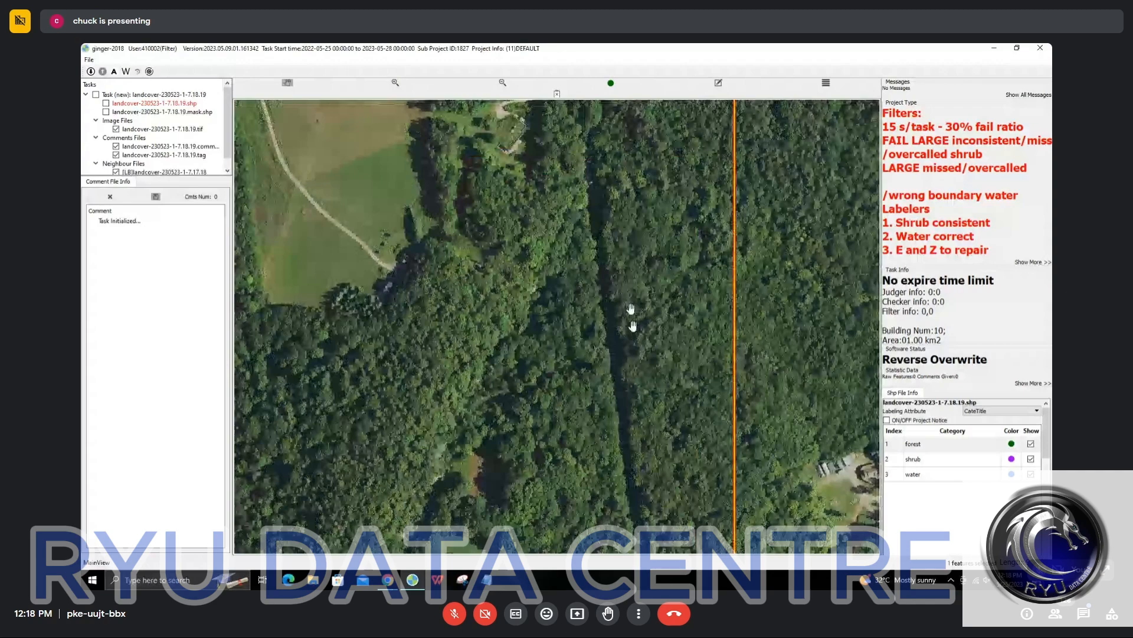
scroll(564, 282, "up", 2)
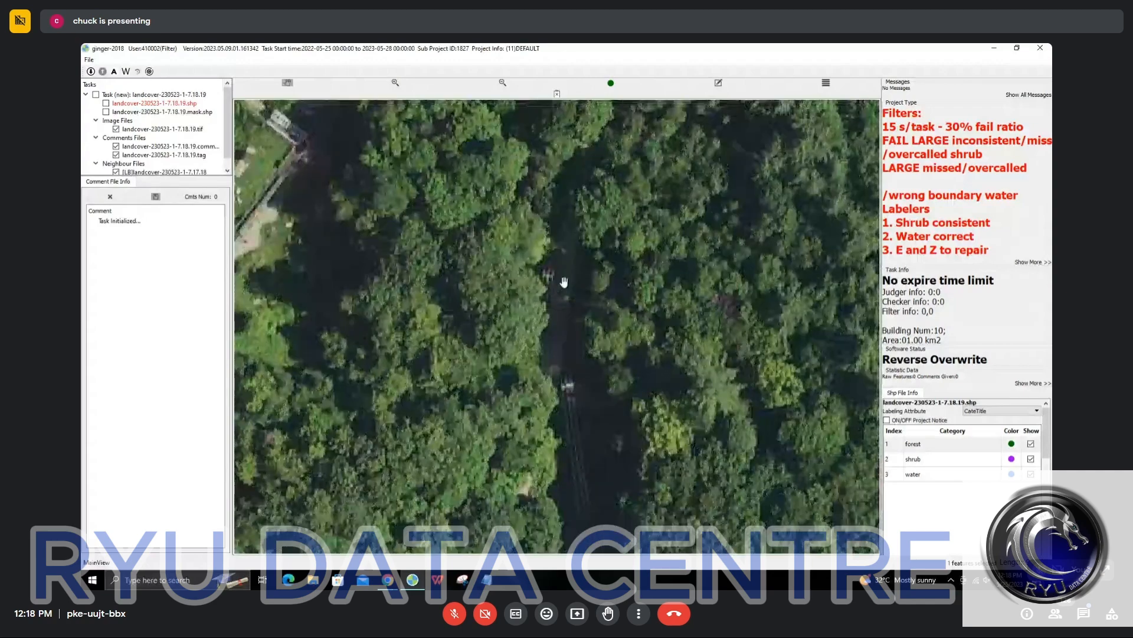
scroll(564, 282, "down", 3)
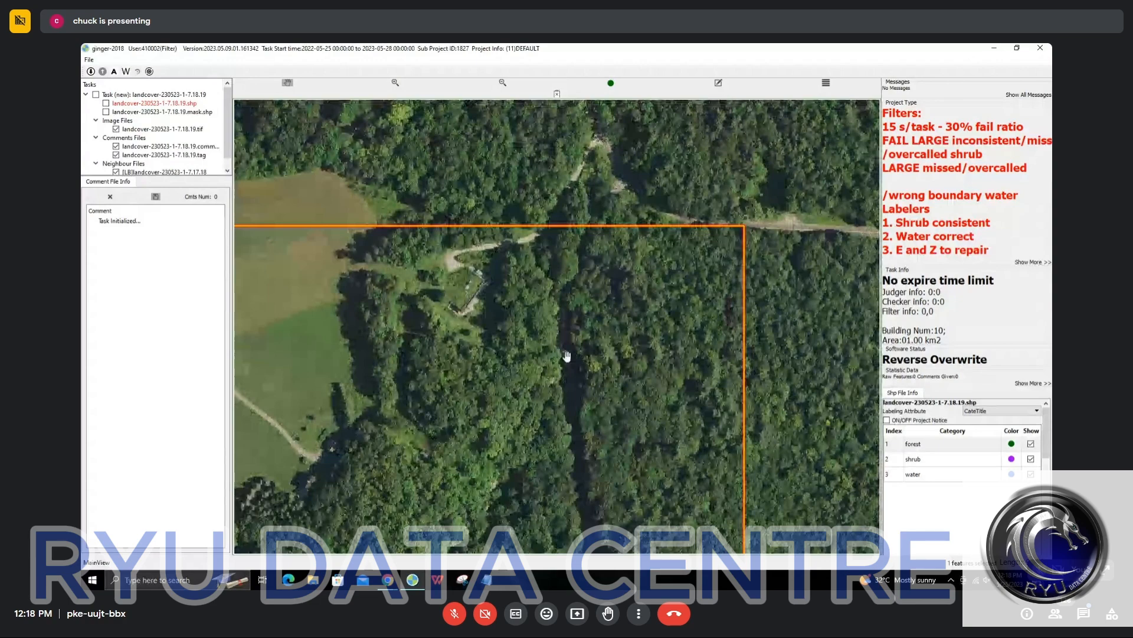
scroll(575, 260, "up", 3)
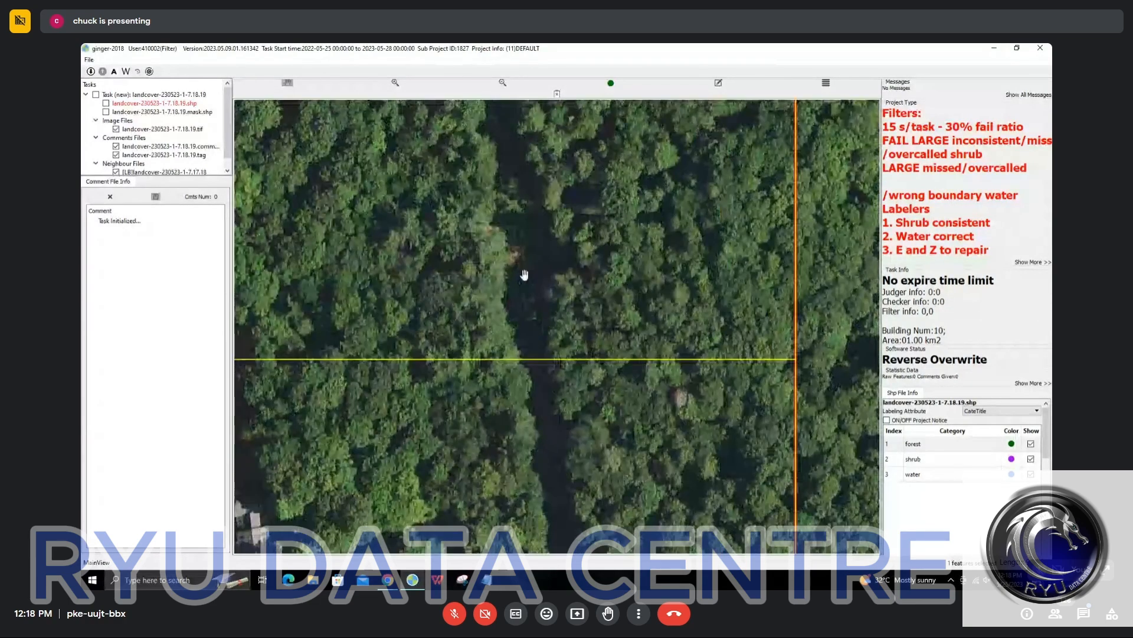
scroll(524, 275, "up", 2)
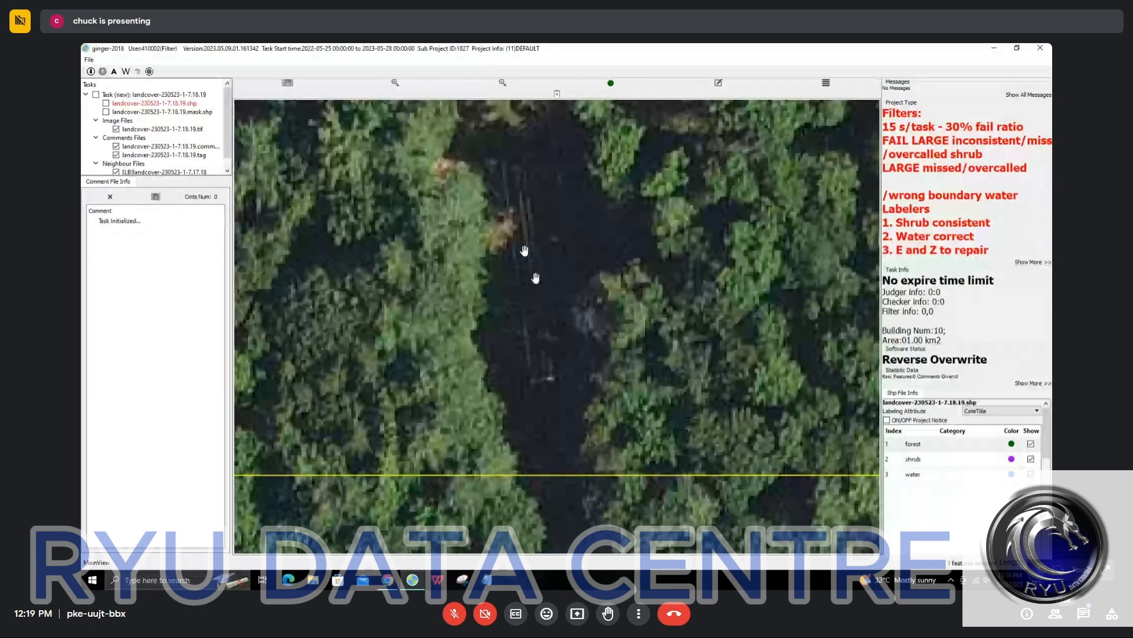
scroll(537, 318, "down", 3)
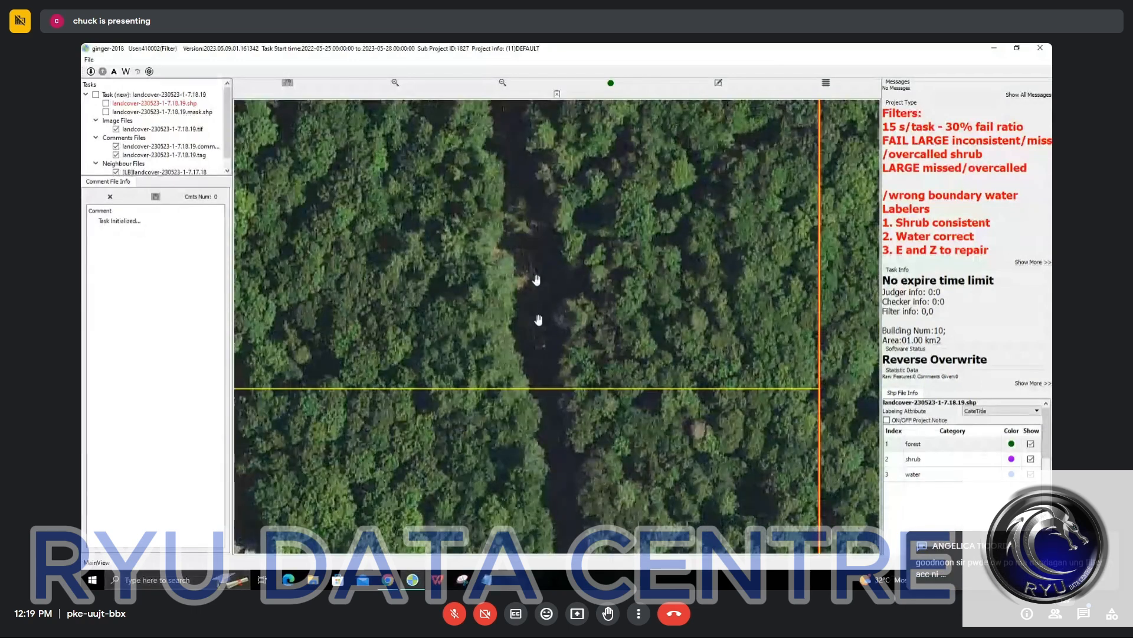
scroll(538, 320, "down", 2)
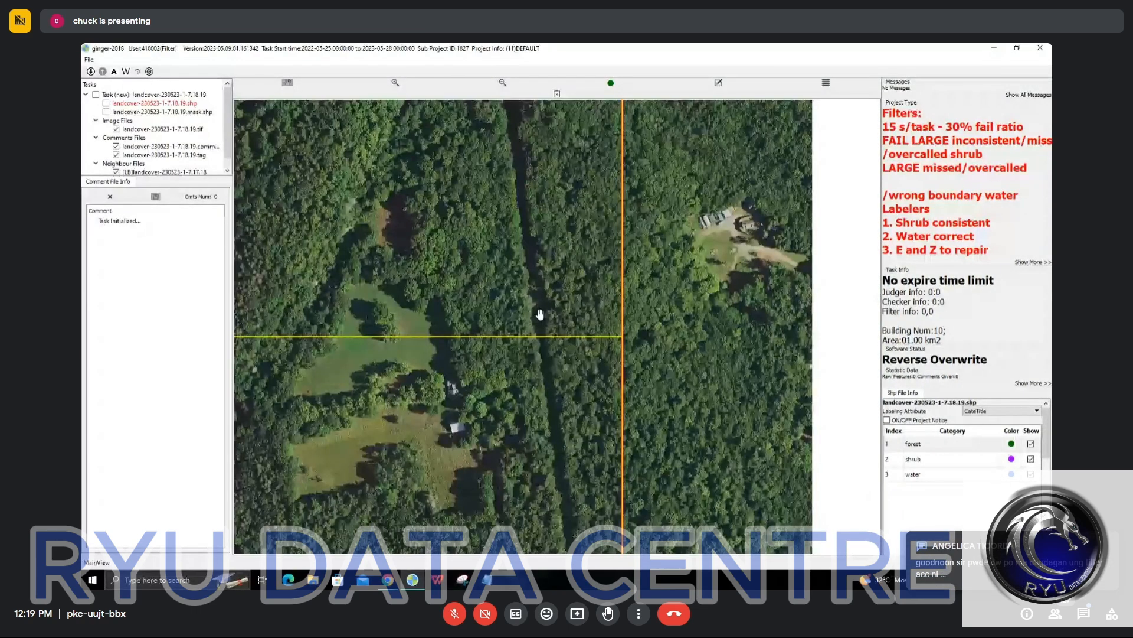
left_click_drag(539, 314, 587, 561)
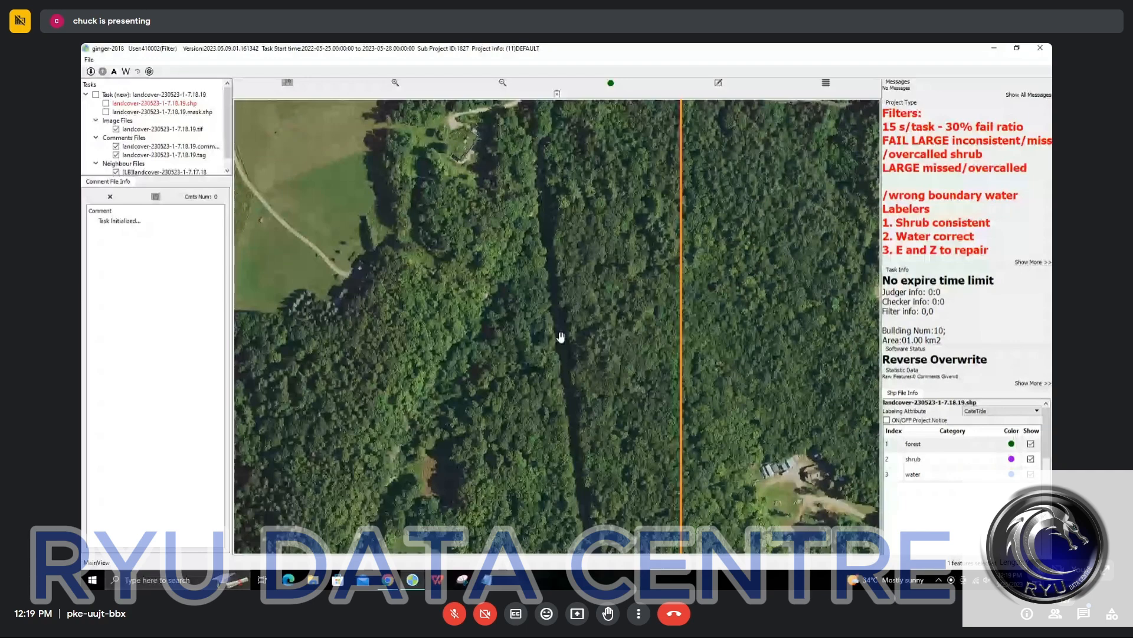
scroll(560, 337, "up", 1)
scroll(560, 278, "down", 1)
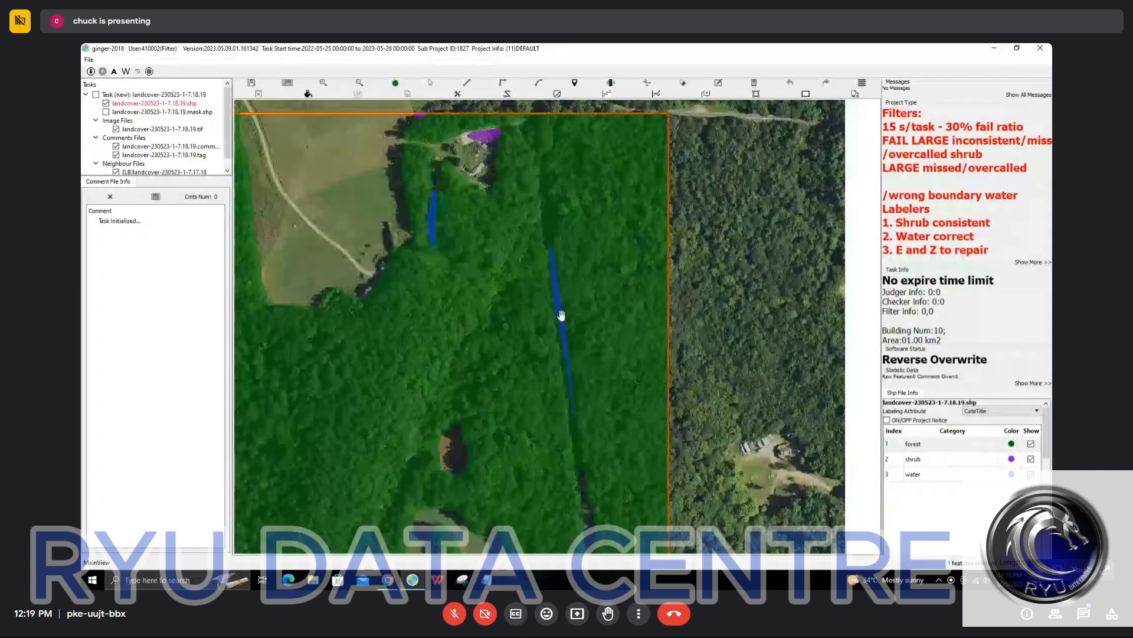
Delete the two overcalled water labels in the northeast forest, beside the grassy field and along the dark strip
scroll(435, 220, "up", 2)
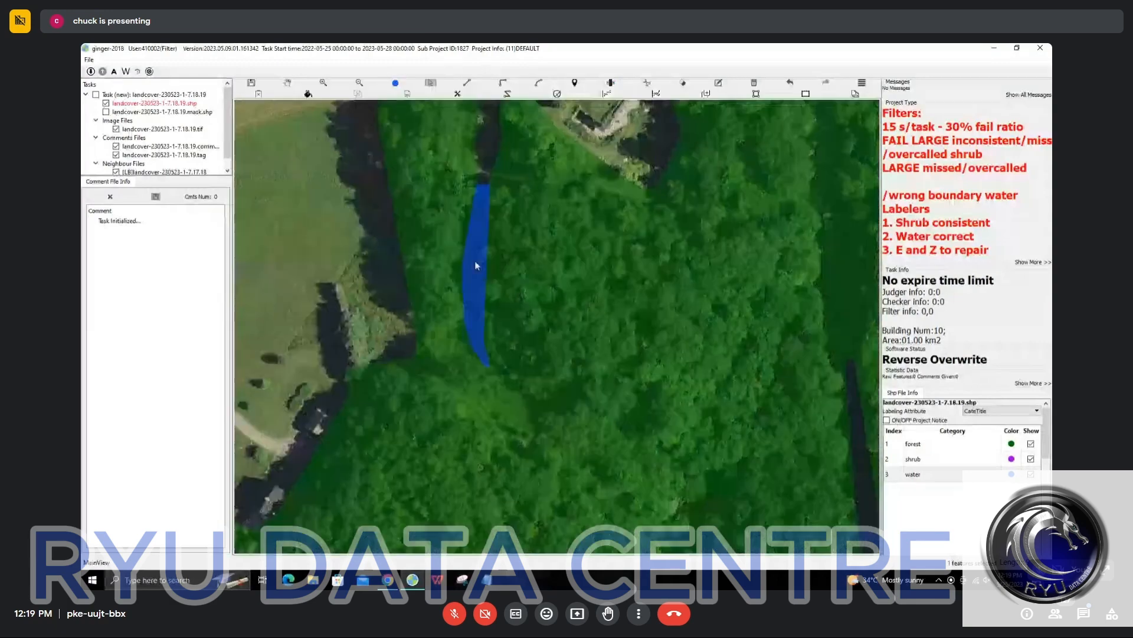
scroll(475, 260, "down", 2)
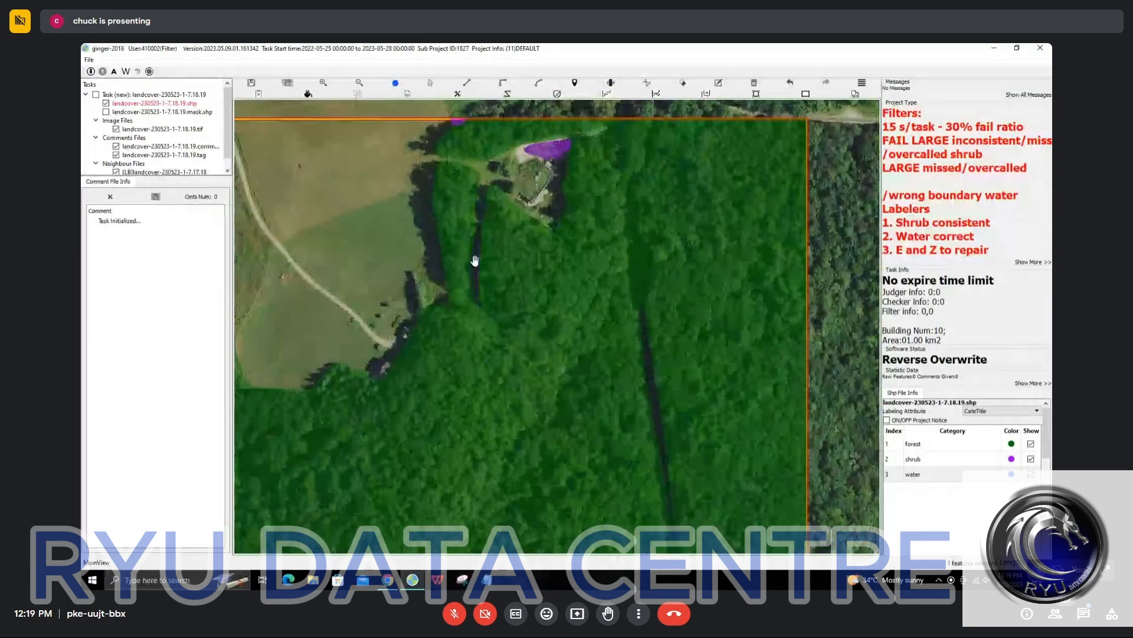
scroll(474, 260, "down", 1)
scroll(558, 264, "down", 2)
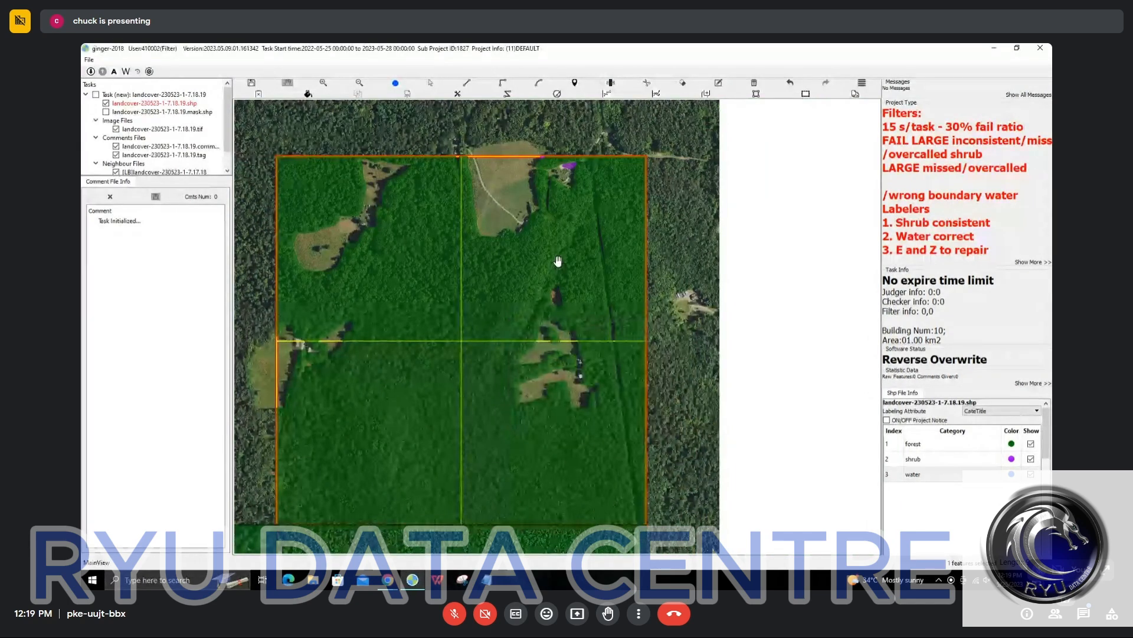
Switch to the Ginger Management page, refresh the task counts of quick-nature-repair-230523[1827], and return to Ginger
left_click(413, 579)
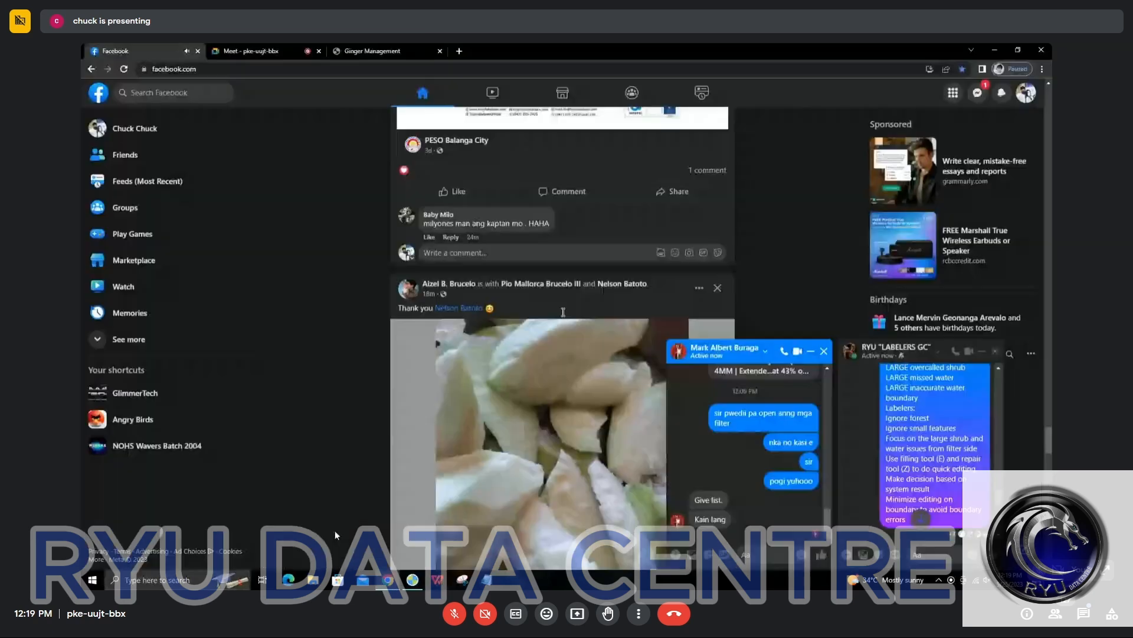
left_click(372, 51)
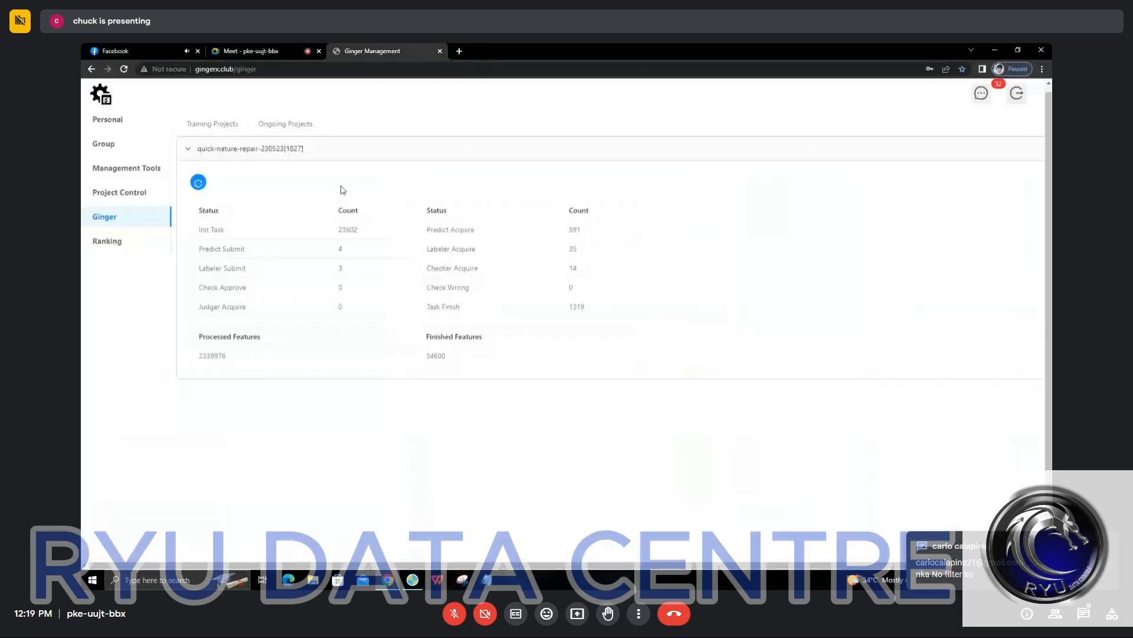
left_click(198, 183)
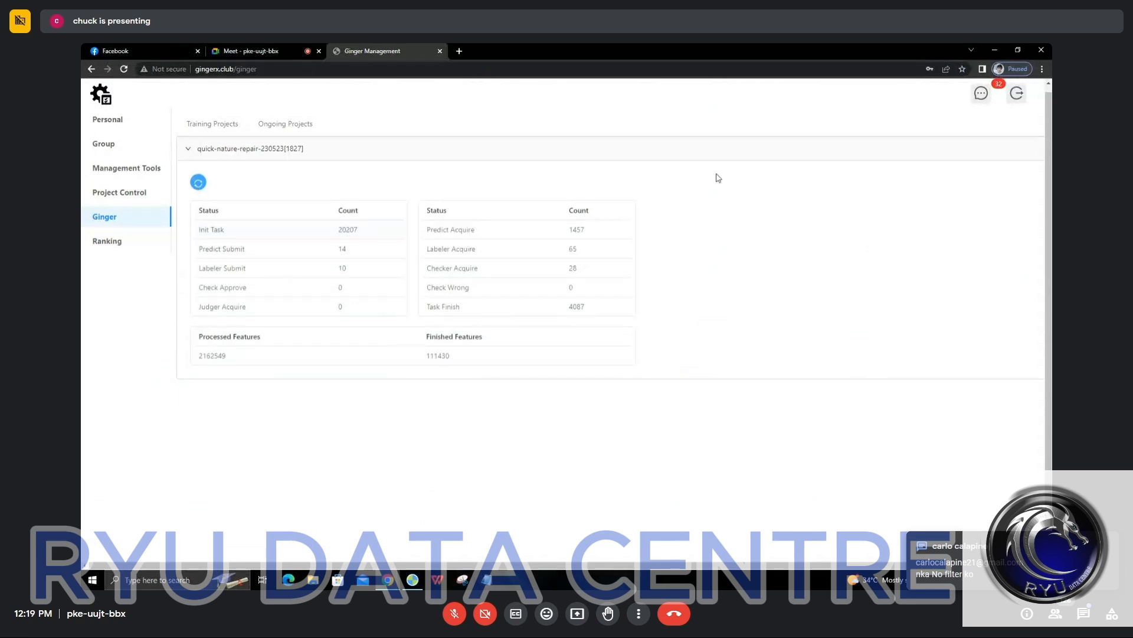
left_click(993, 50)
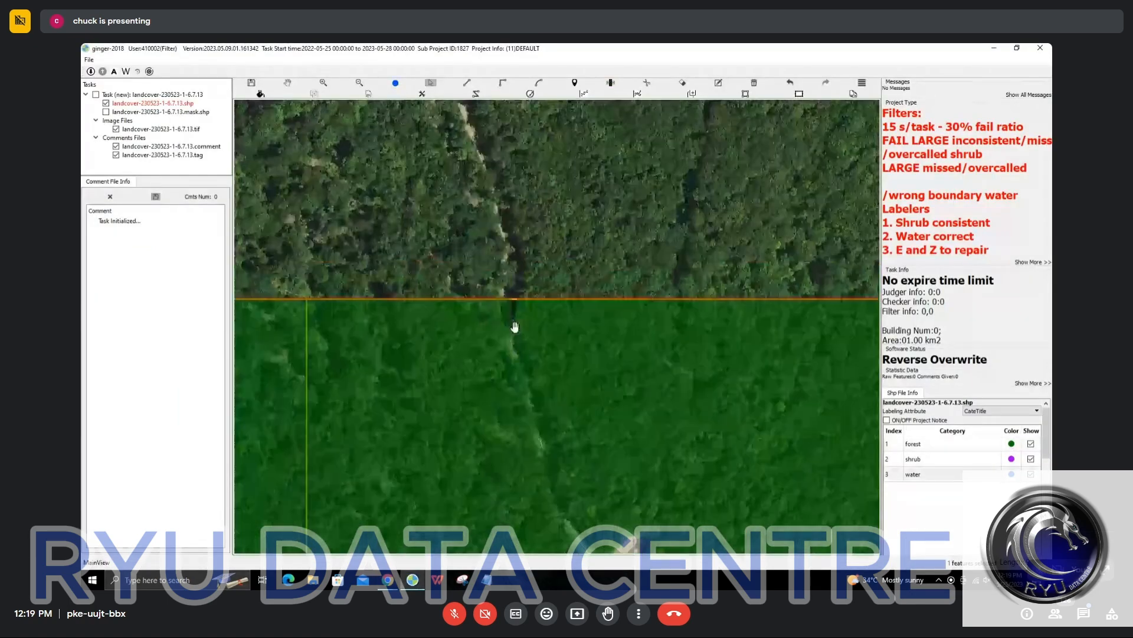
Finish reviewing task landcover-230523-1-6.7.13 and view task landcover-230523-1-1.39.18 without its labels
scroll(517, 350, "down", 3)
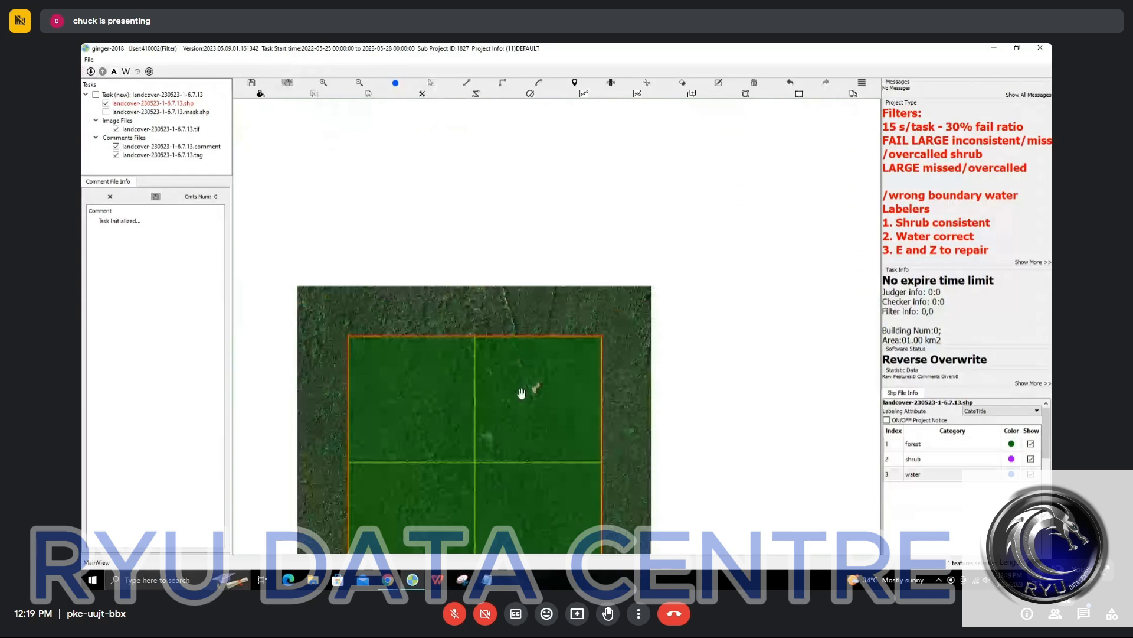
key("space")
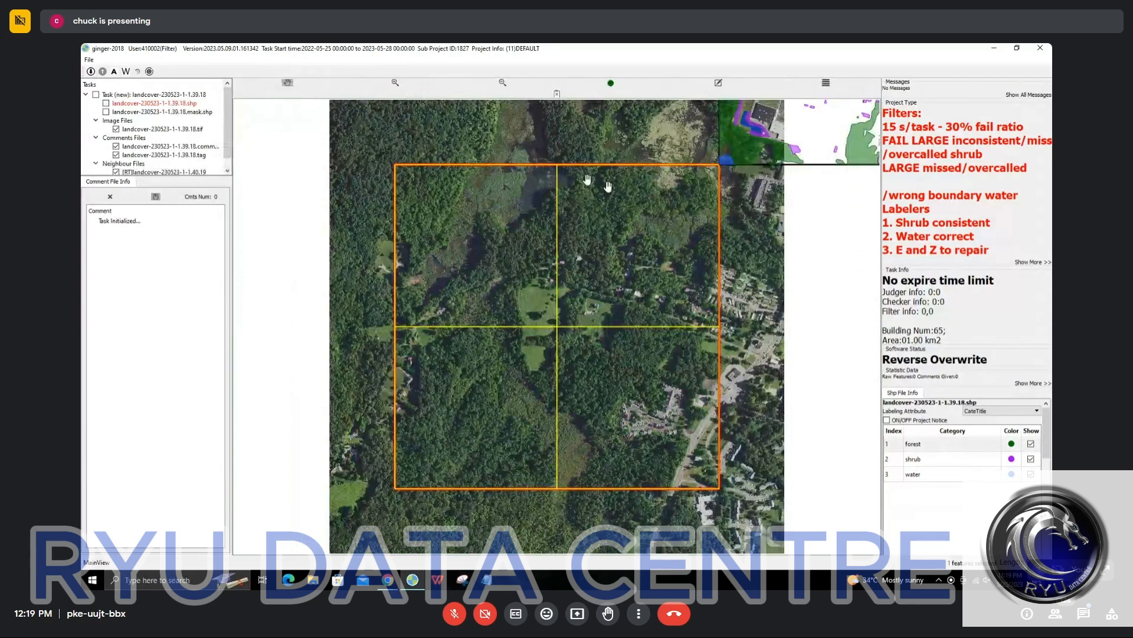
Examine the unlabelled wetland in the northwest of task landcover-230523-1-1.39.18 with its labels hidden and shown
scroll(588, 179, "up", 2)
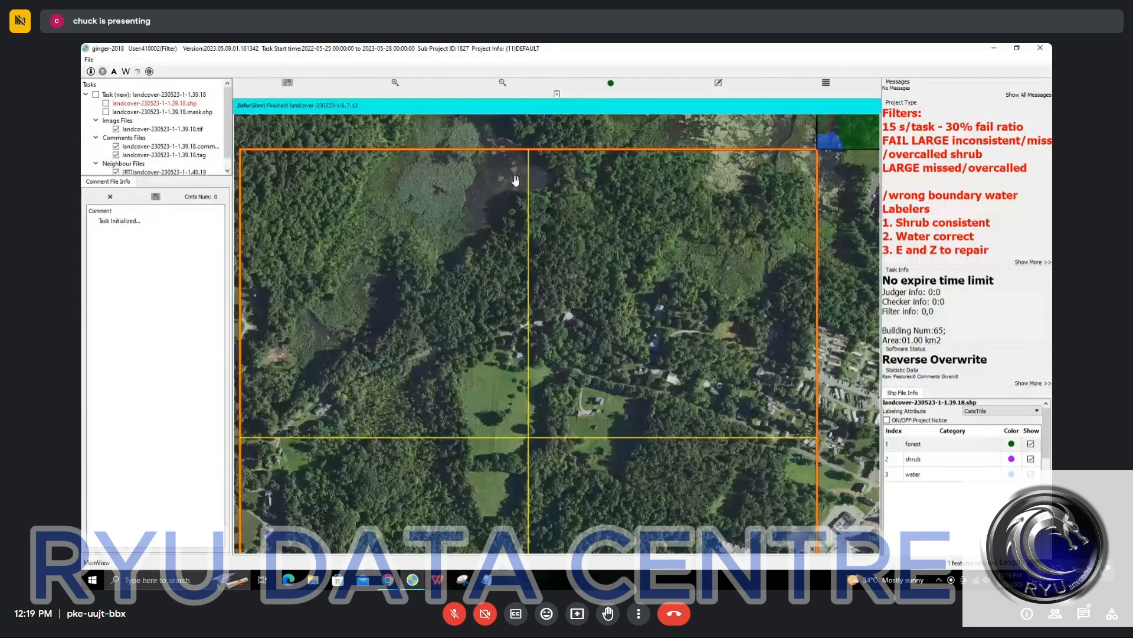
scroll(515, 181, "up", 1)
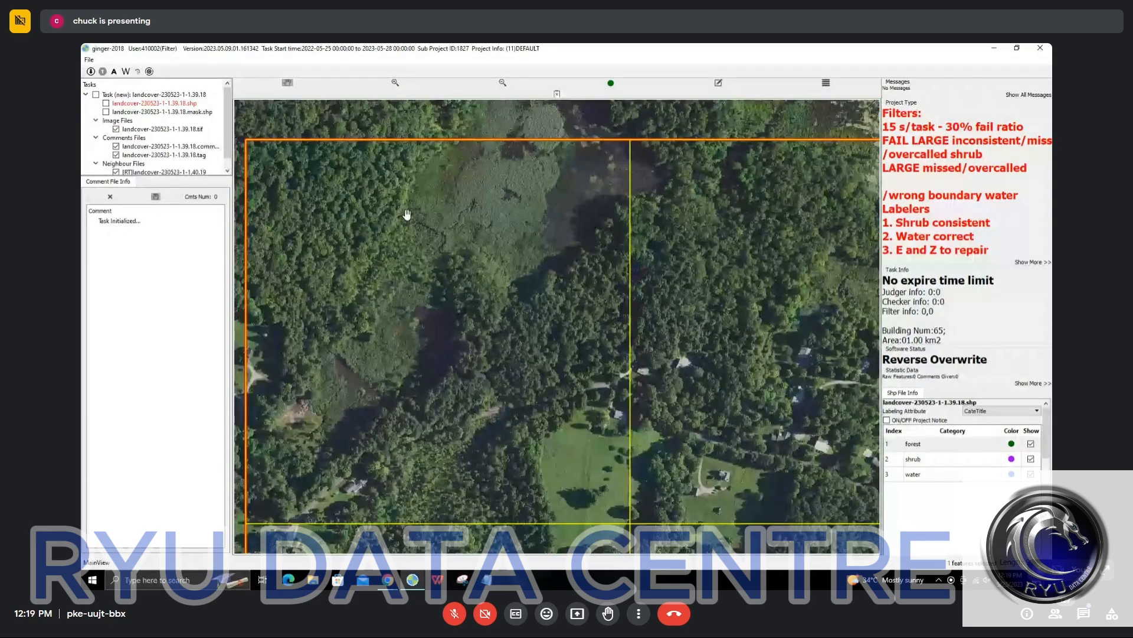
scroll(502, 195, "up", 1)
key("space")
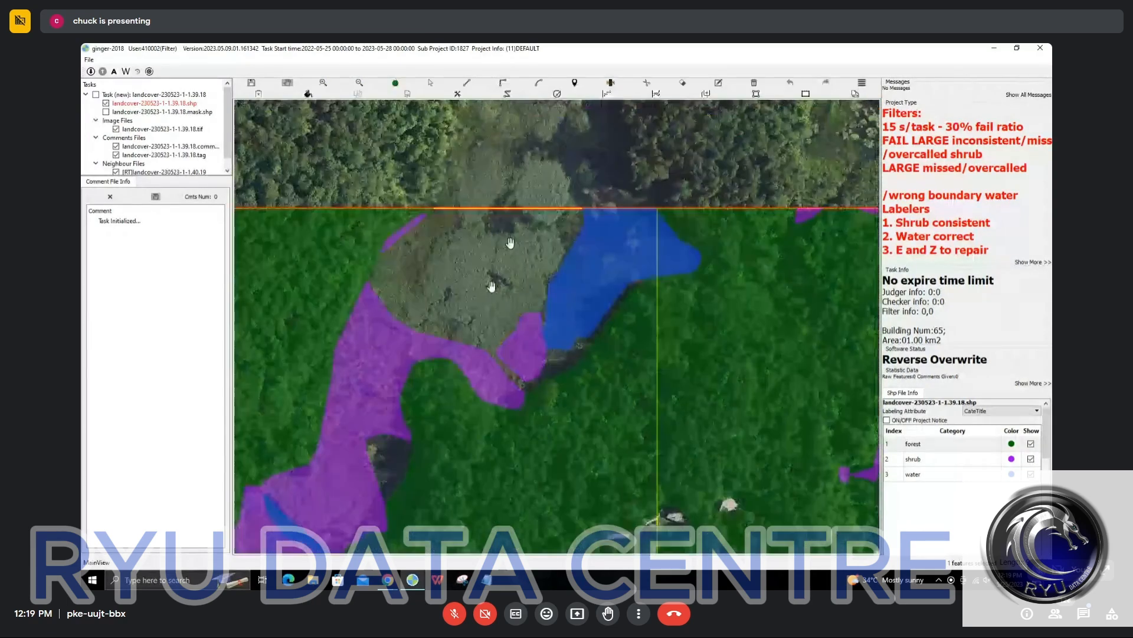
key("space")
key("space")
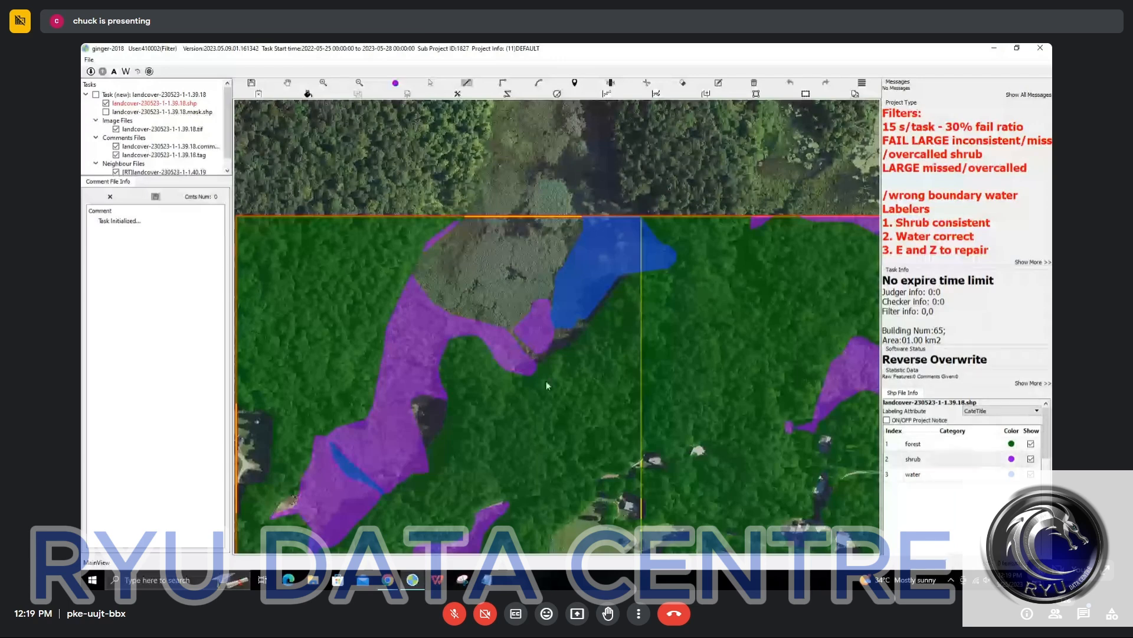
Try closing the gap beside the southern end of the wetland with a line and filling the unlabelled area as shrub
left_click(543, 381)
left_click(546, 319)
key("f")
left_click(496, 291)
scroll(497, 293, "down", 1)
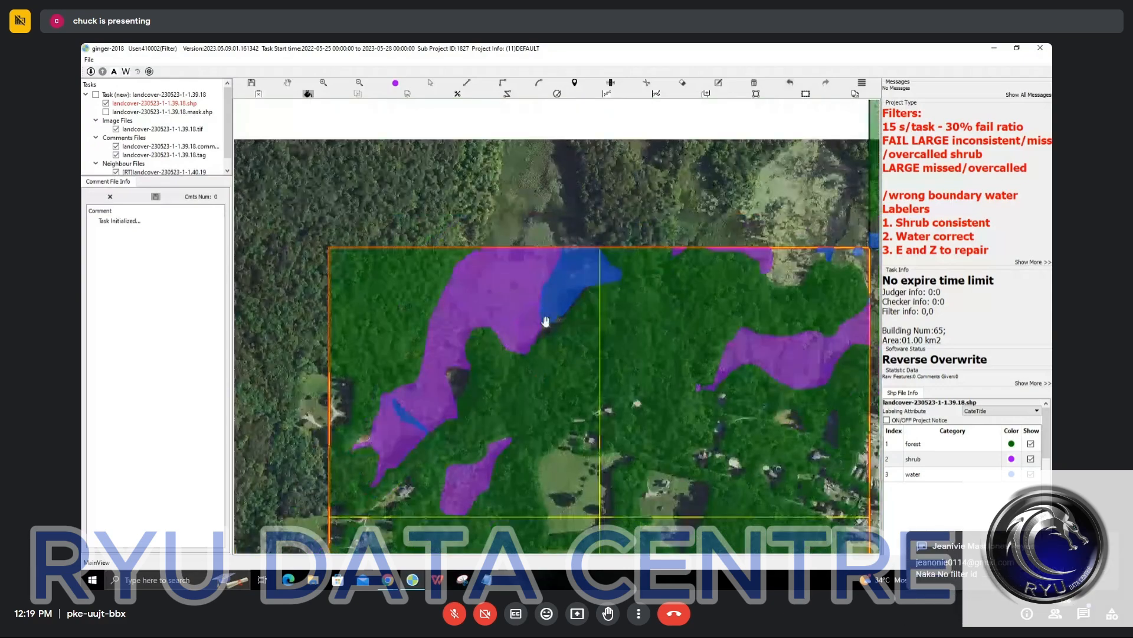
scroll(550, 323, "up", 1)
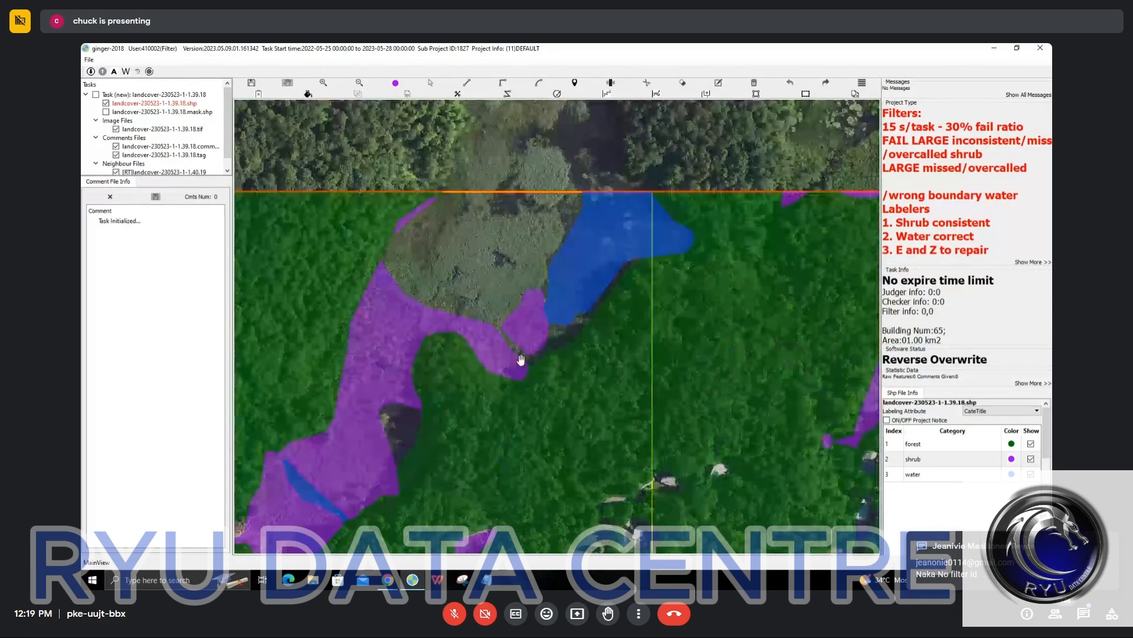
Try tracing a short shrub line along the western edge of the unlabelled wetland
key("s")
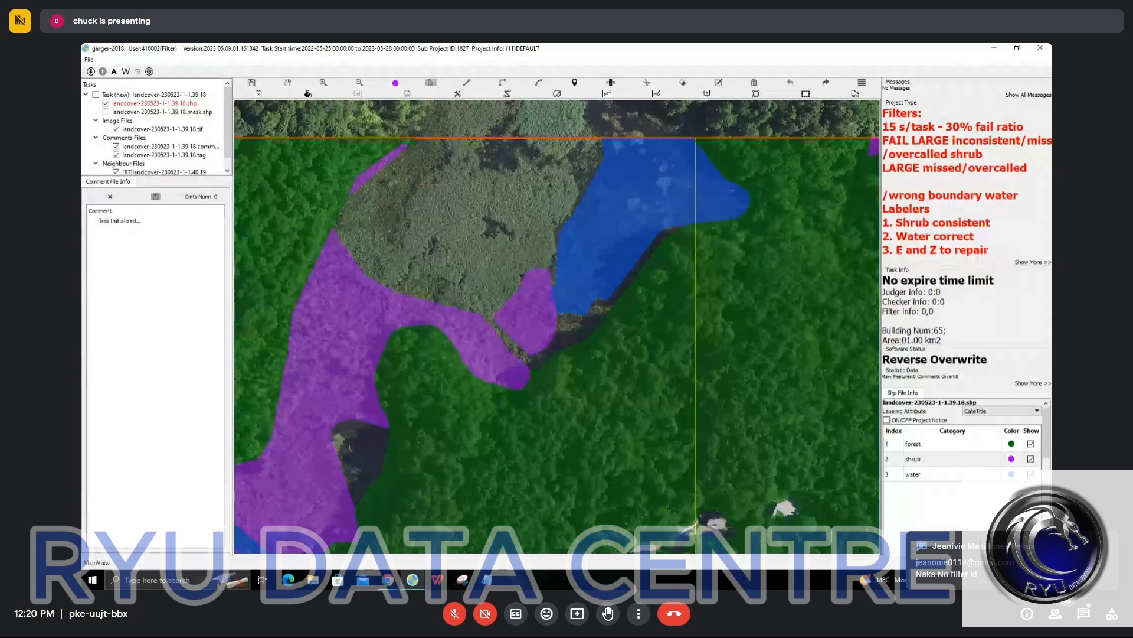
key("e")
left_click(360, 268)
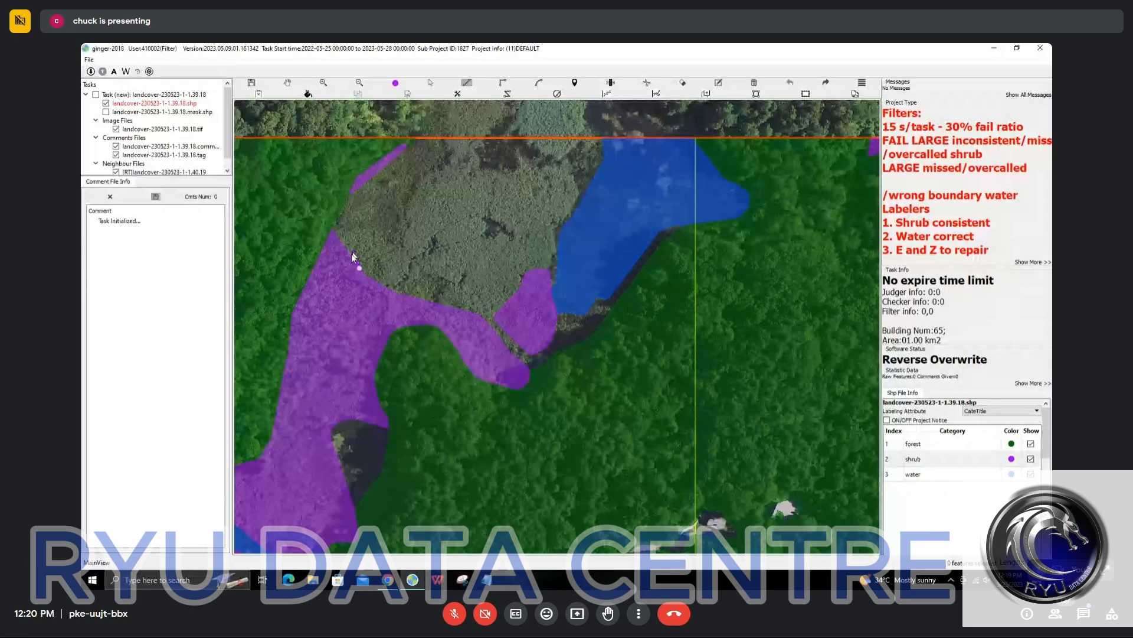
left_click(350, 254)
left_click(341, 243)
left_click(332, 230)
scroll(499, 333, "up", 1)
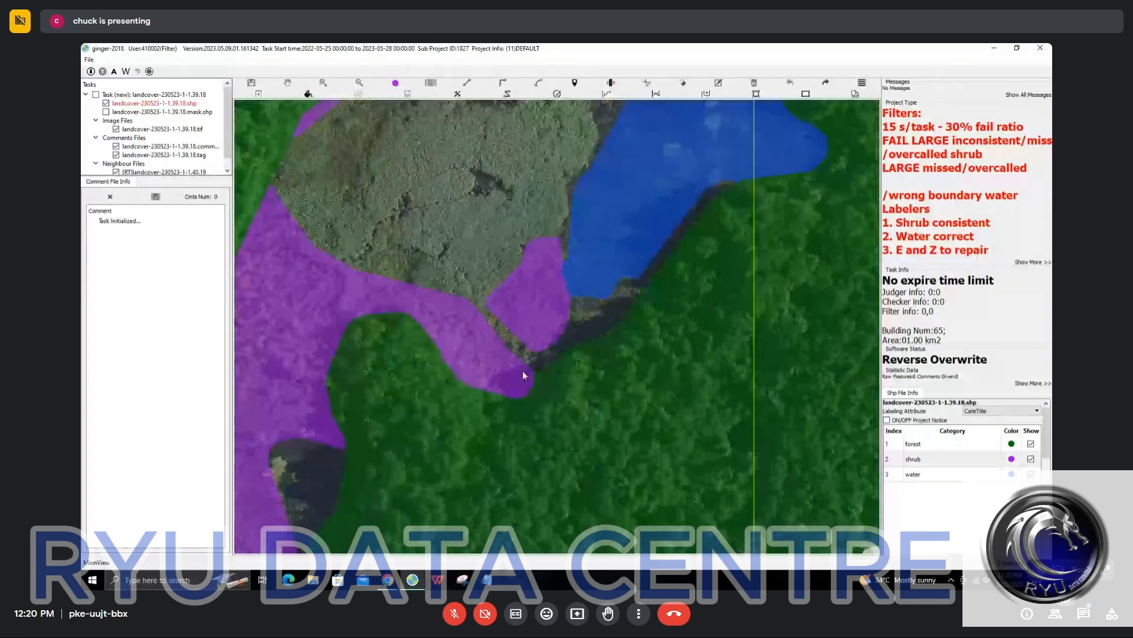
Draw a shrub line from the forest across the gap at the wetland's southern end and fill the unlabelled wetland as shrub
key("e")
left_click(546, 429)
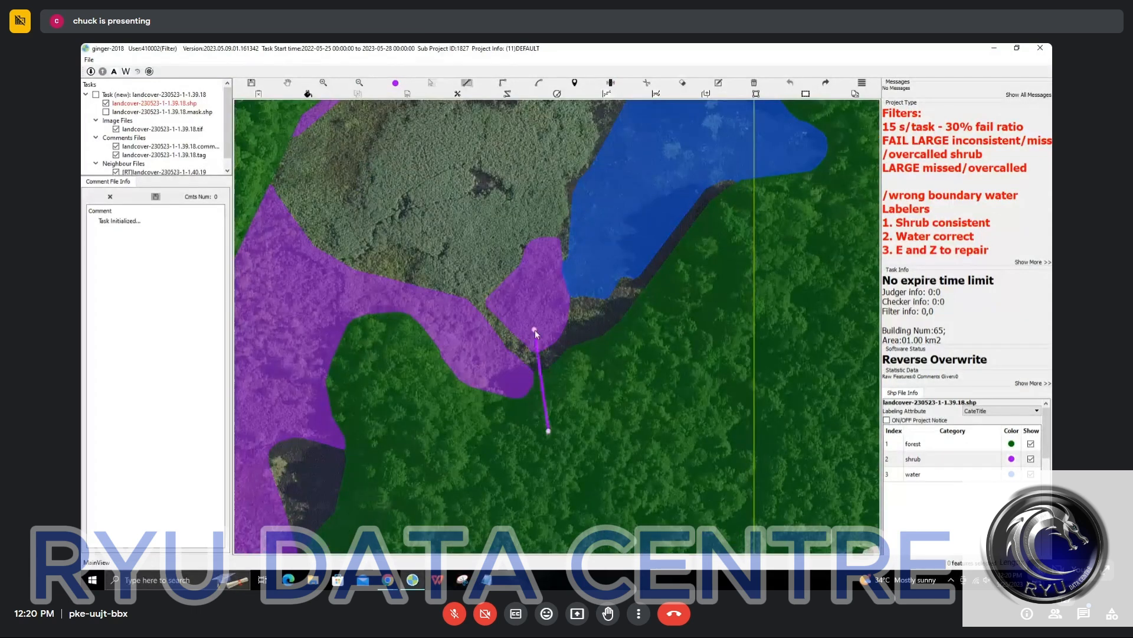
left_click(532, 328)
scroll(534, 339, "down", 2)
scroll(536, 332, "up", 2)
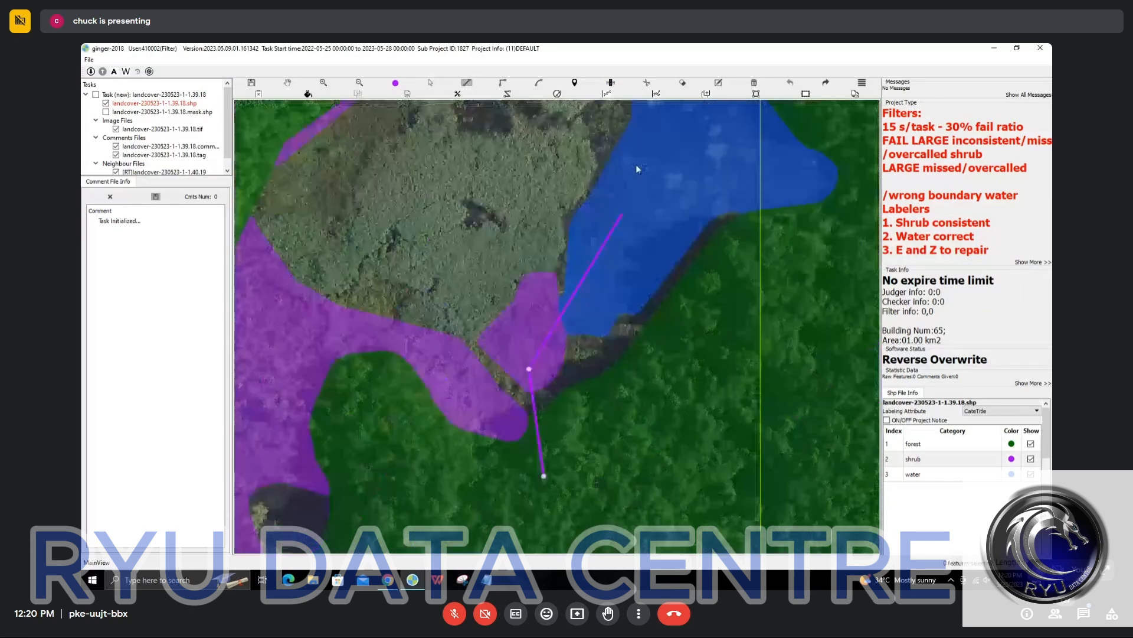
scroll(562, 310, "down", 1)
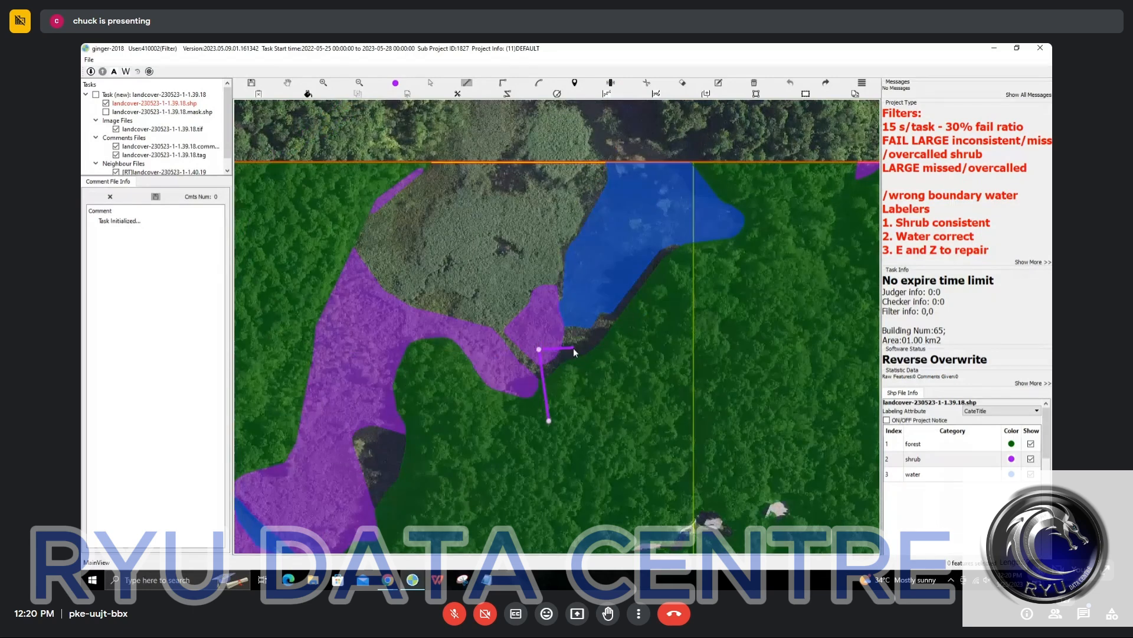
right_click(632, 389)
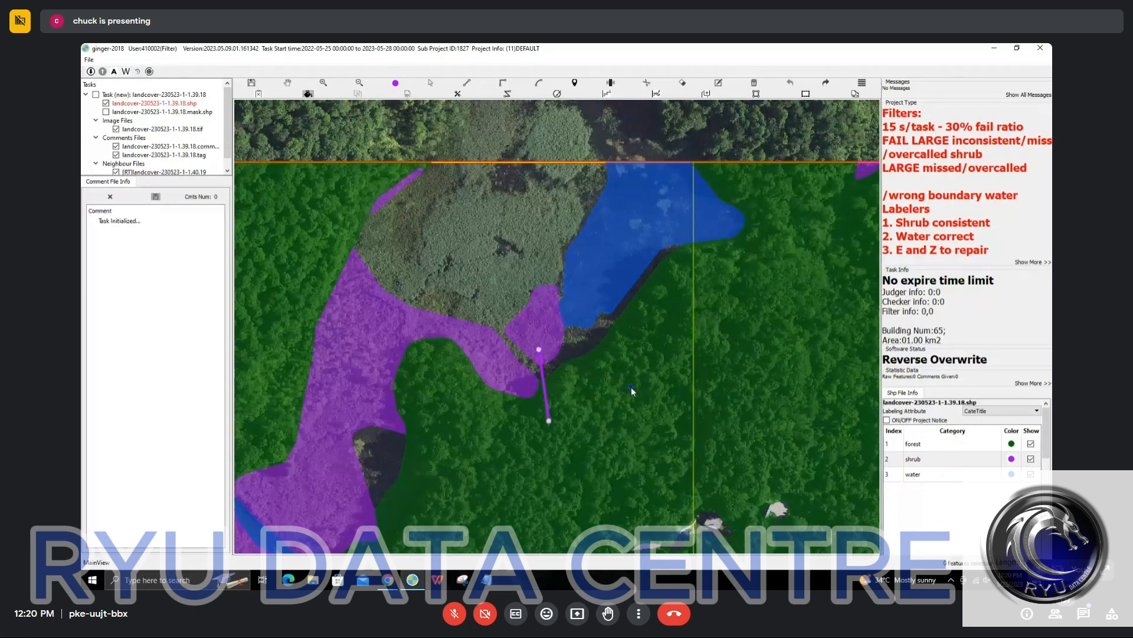
left_click(452, 286)
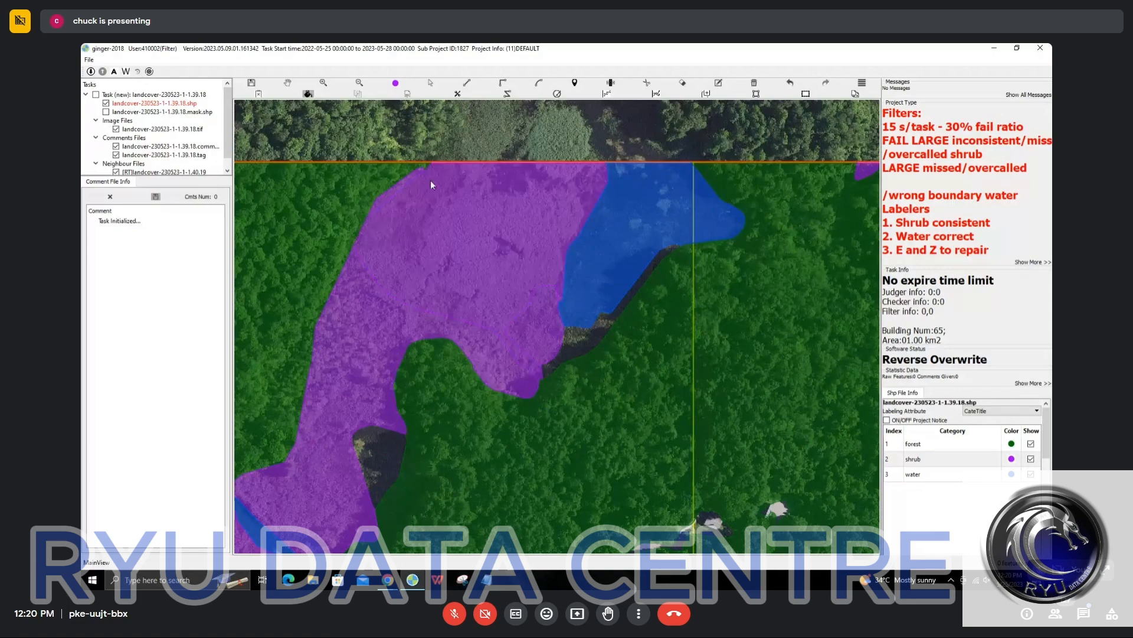
Check the remaining shrub and water labels in the northeast and south of task landcover-230523-1-1.39.18 and submit the task
scroll(510, 321, "down", 2)
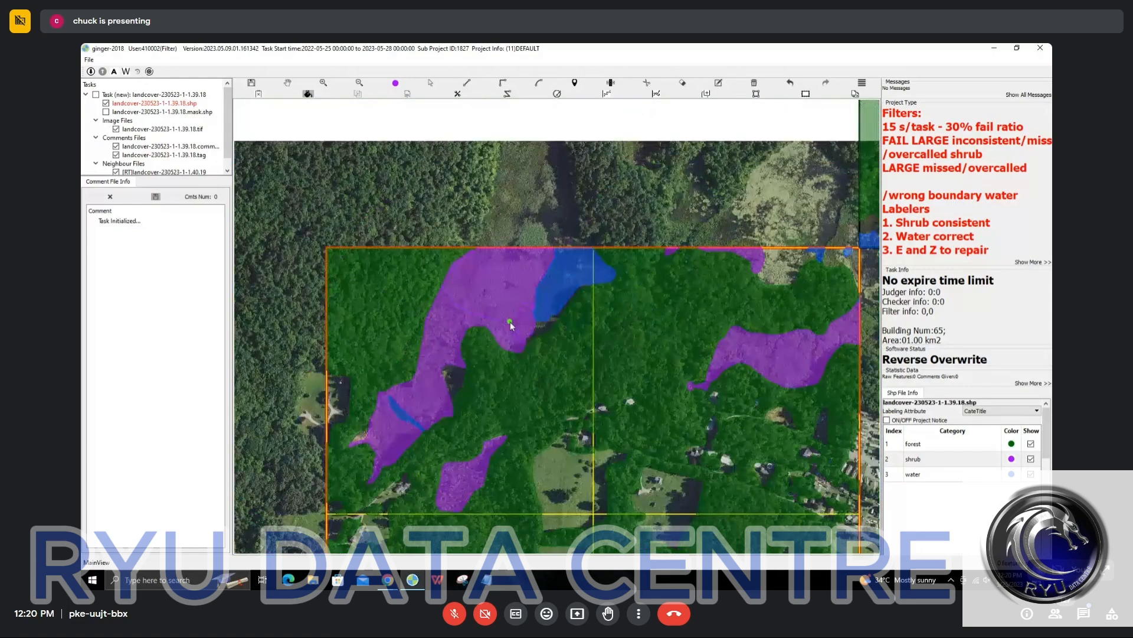
key("space")
key("space")
scroll(380, 445, "up", 1)
left_click_drag(690, 320, 398, 331)
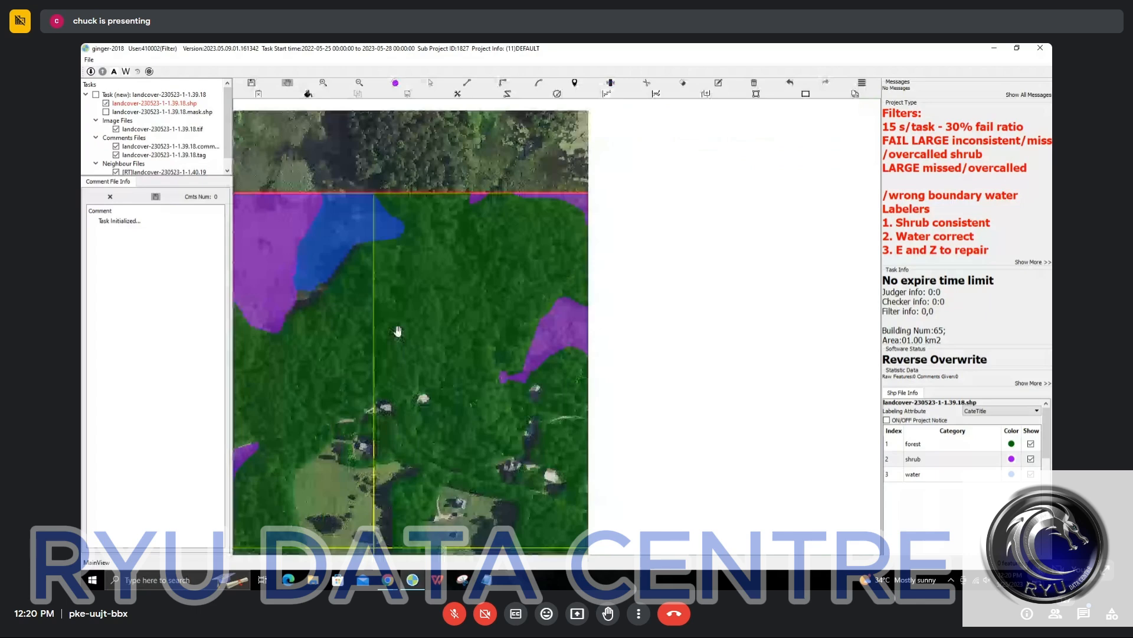
left_click_drag(653, 284, 545, 339)
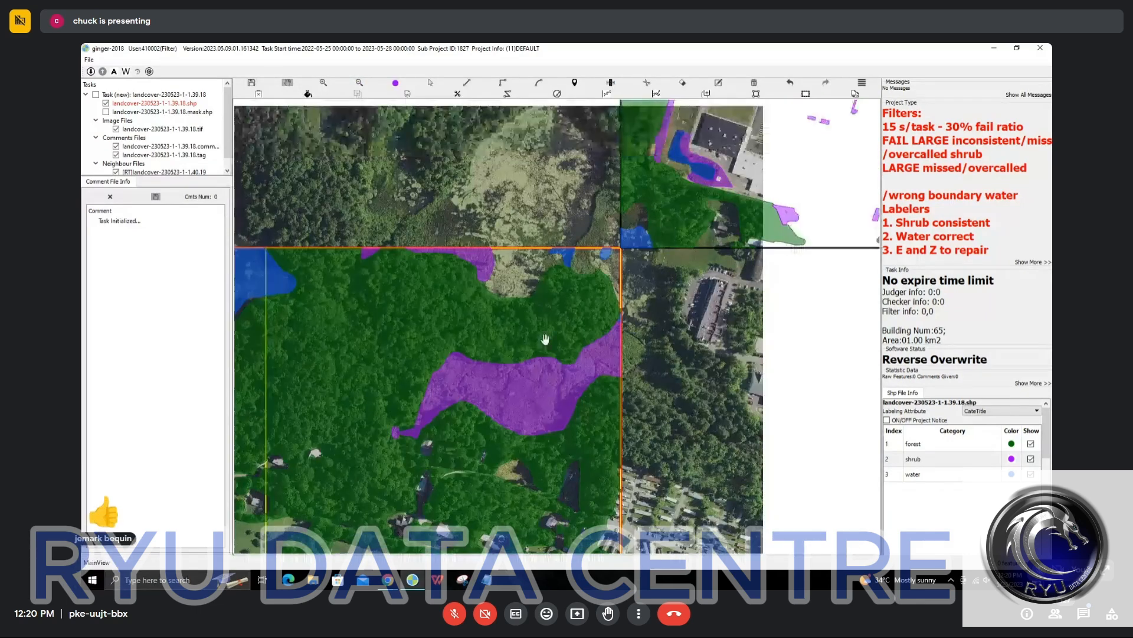
scroll(524, 379, "down", 1)
left_click_drag(523, 379, 504, 265)
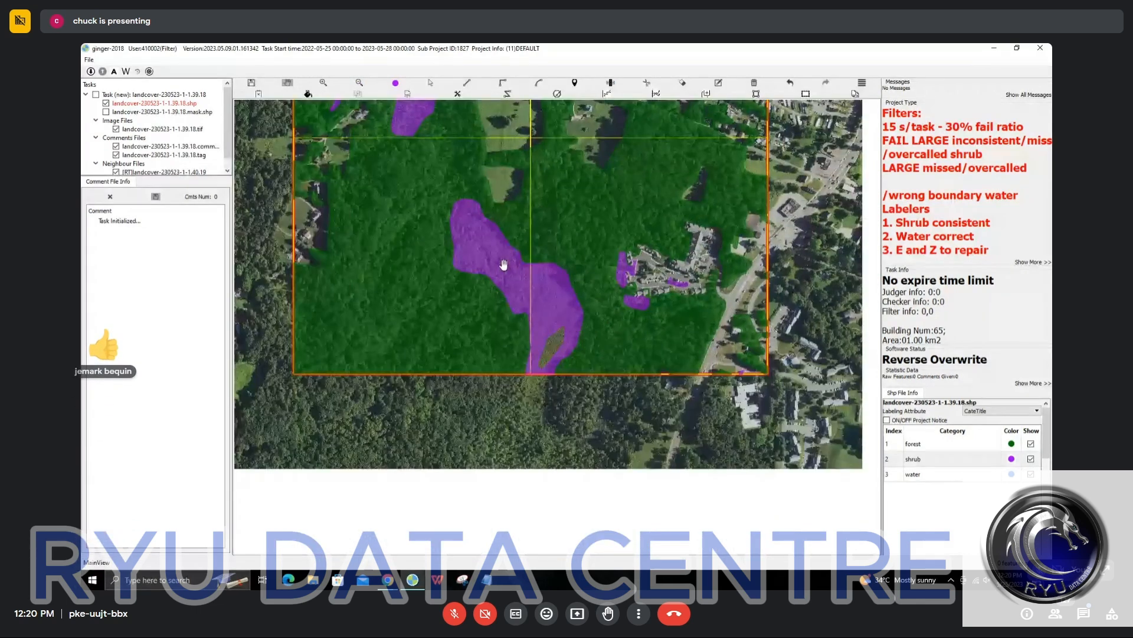
scroll(607, 431, "up", 1)
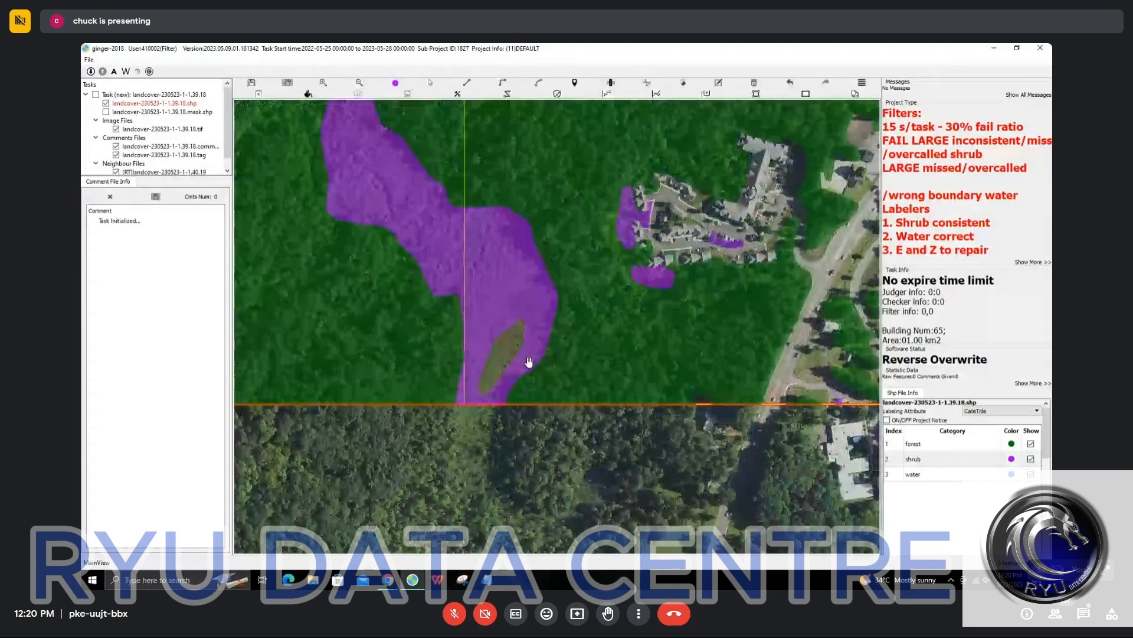
left_click_drag(620, 233, 488, 365)
scroll(539, 309, "down", 2)
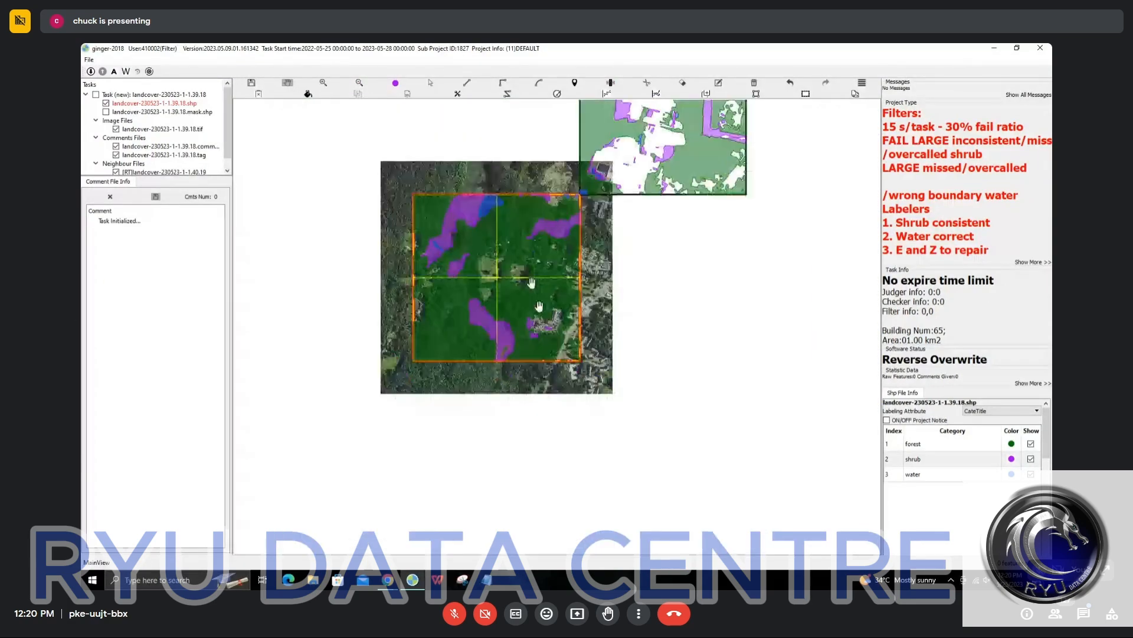
key("a")
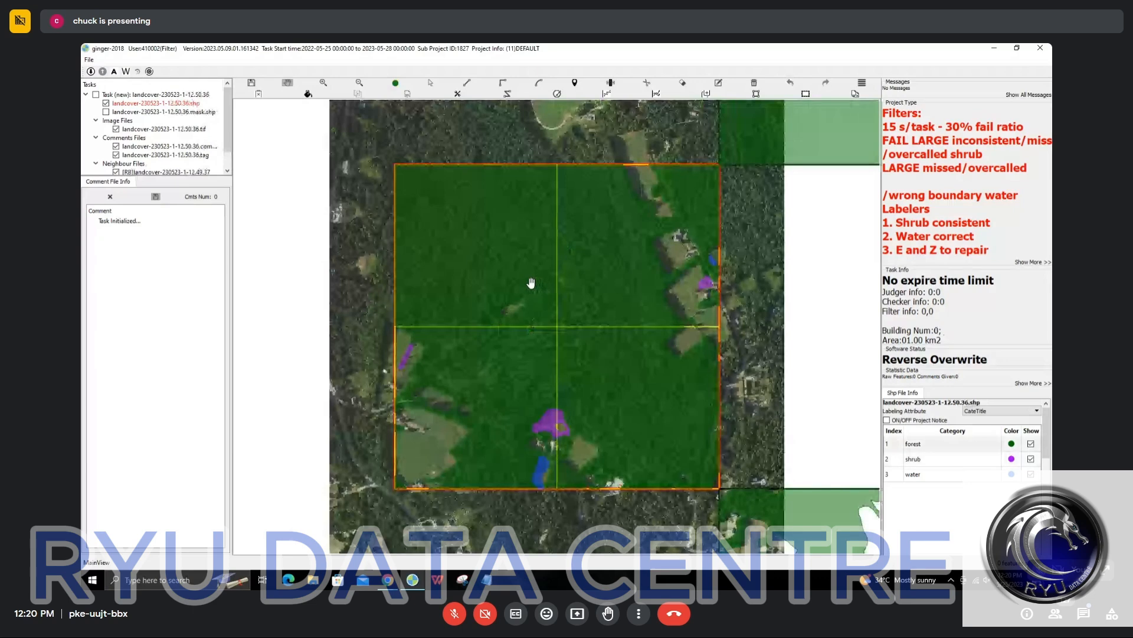
Delete the overcalled water labels near the southern and eastern edges of task landcover-230523-1-12.50.36 and finish the task
scroll(569, 454, "up", 1)
scroll(568, 453, "up", 2)
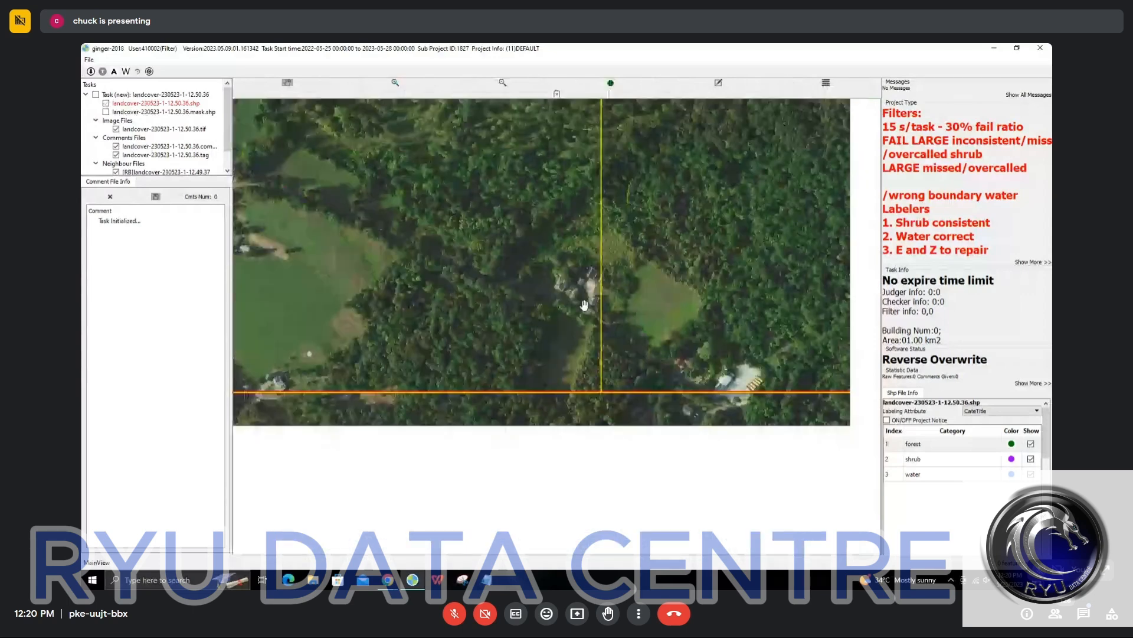
scroll(561, 344, "down", 4)
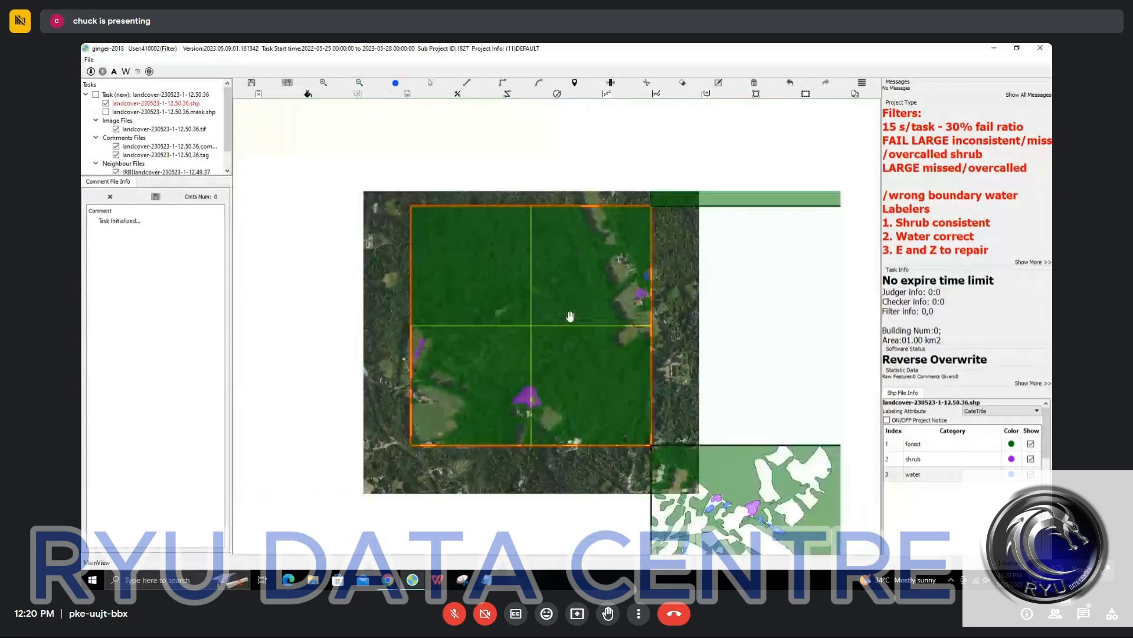
scroll(652, 286, "up", 5)
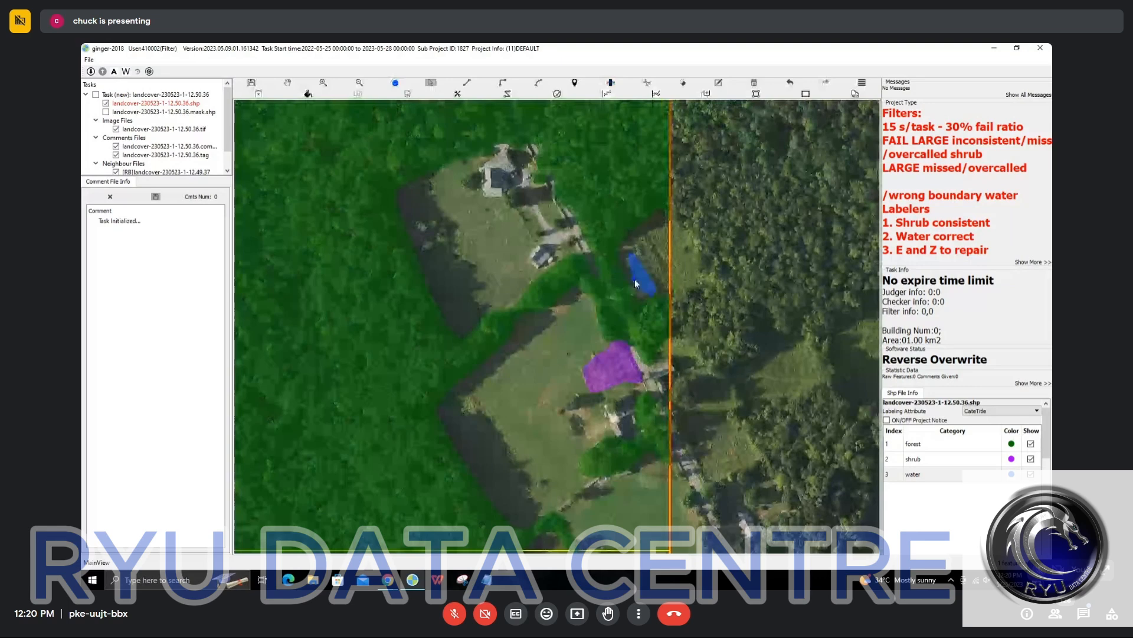
scroll(636, 284, "down", 5)
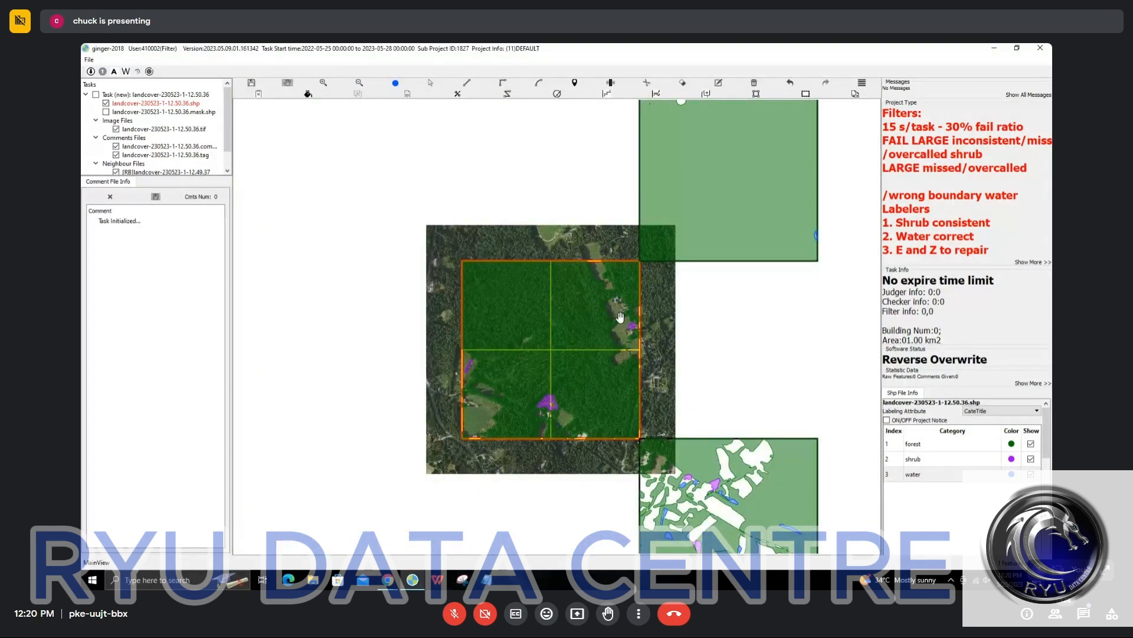
key("space")
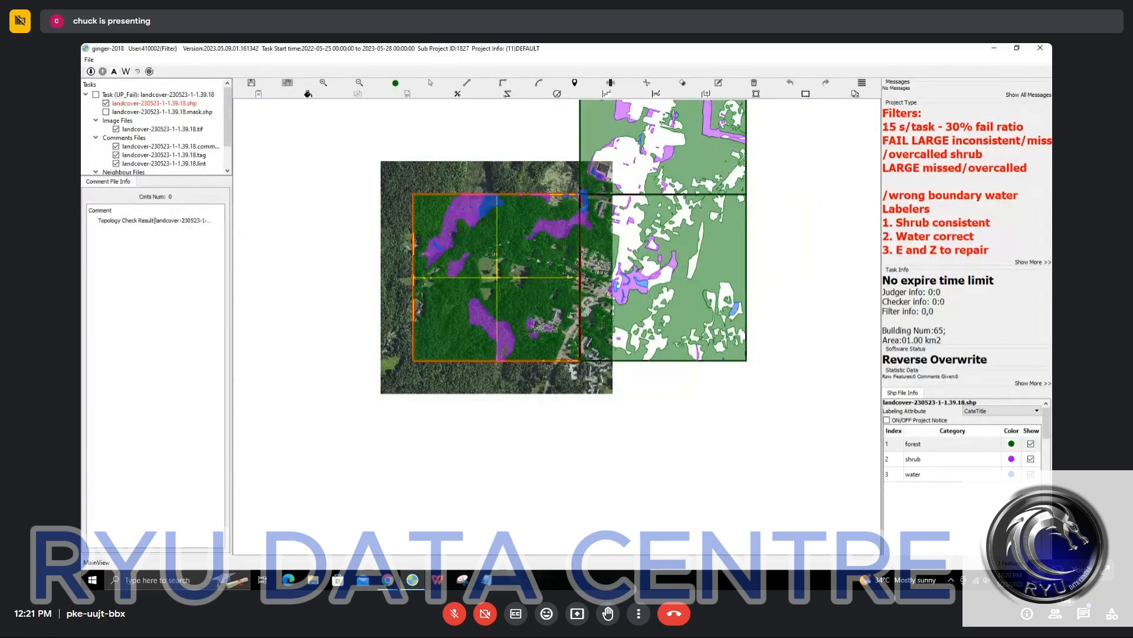
Examine the partly filled shrub label on the roundabout in the northwest of task landcover-230523-1-14.0.2
scroll(473, 175, "up", 5)
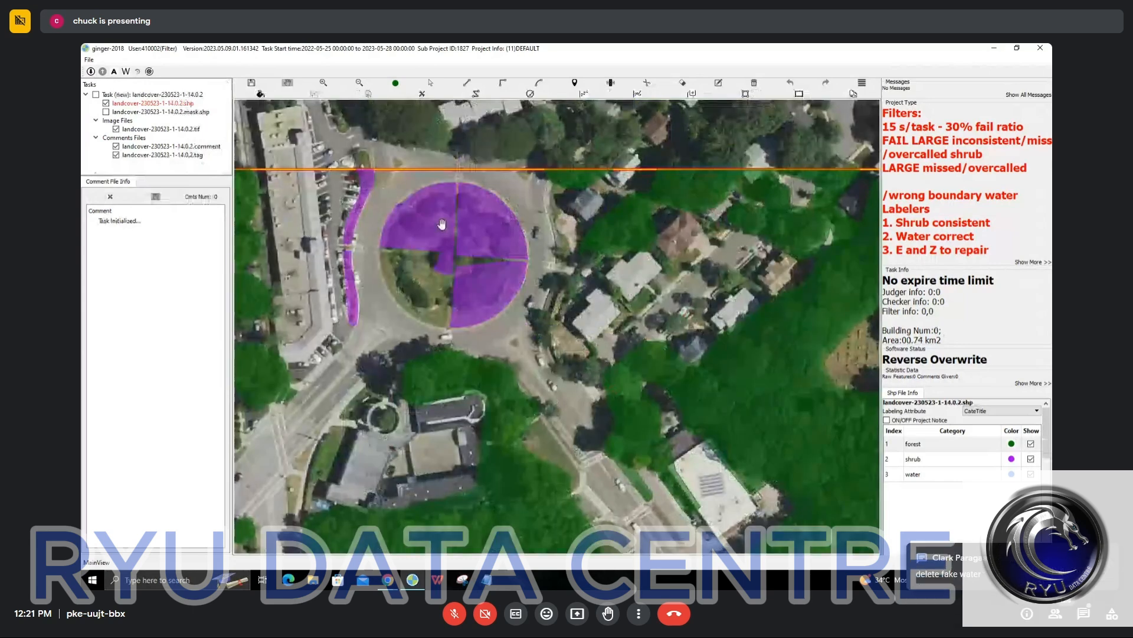
scroll(468, 239, "down", 3)
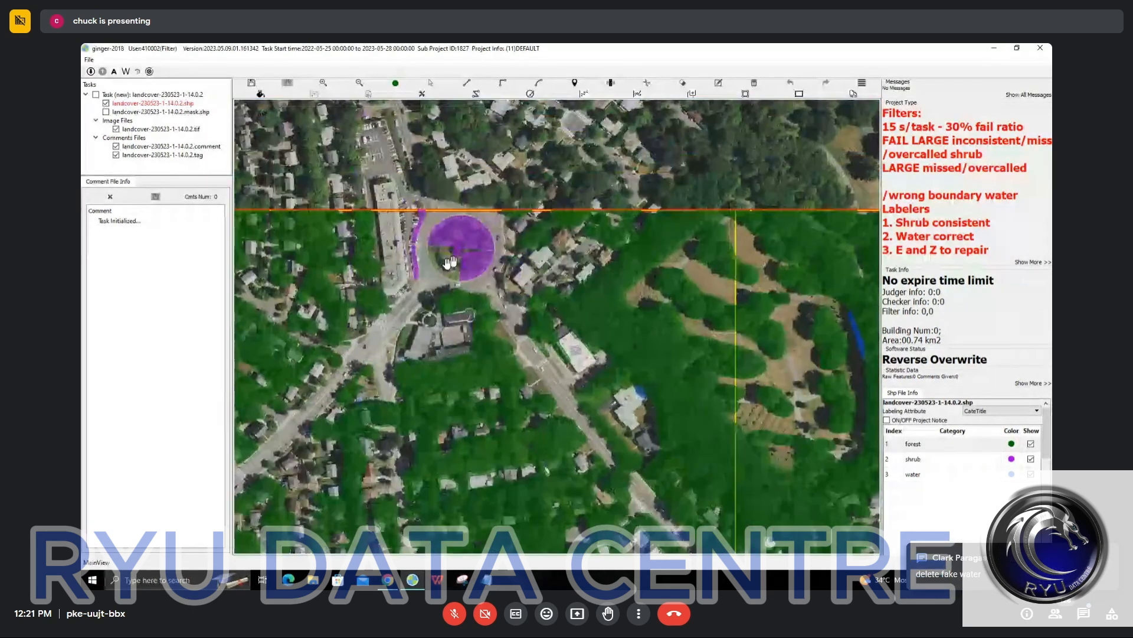
scroll(450, 261, "up", 2)
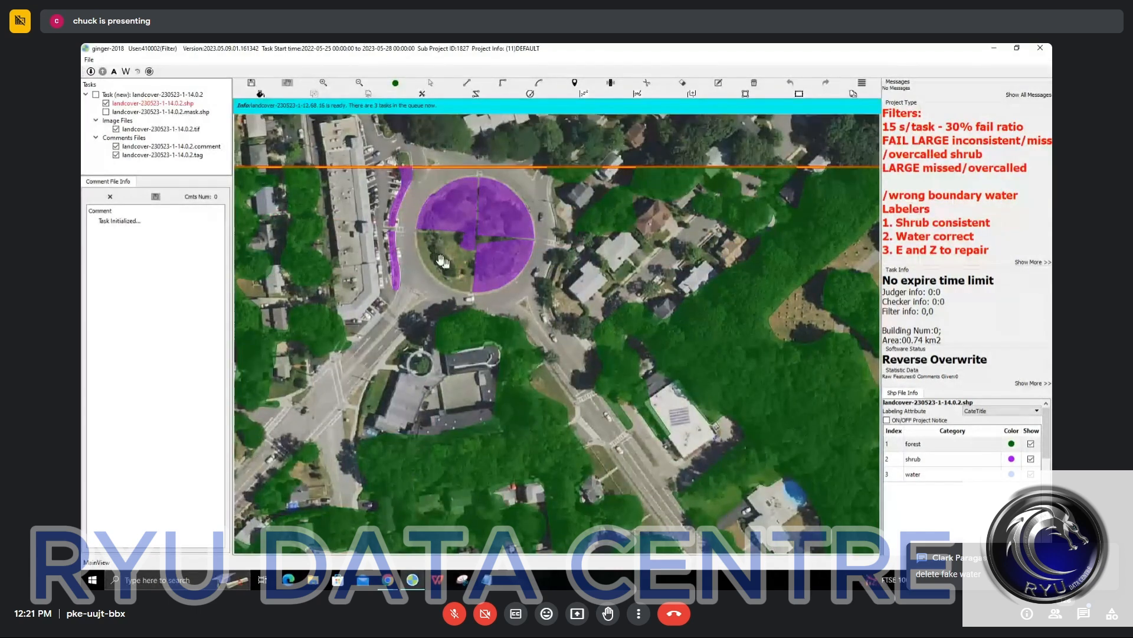
scroll(446, 264, "down", 1)
scroll(445, 264, "down", 2)
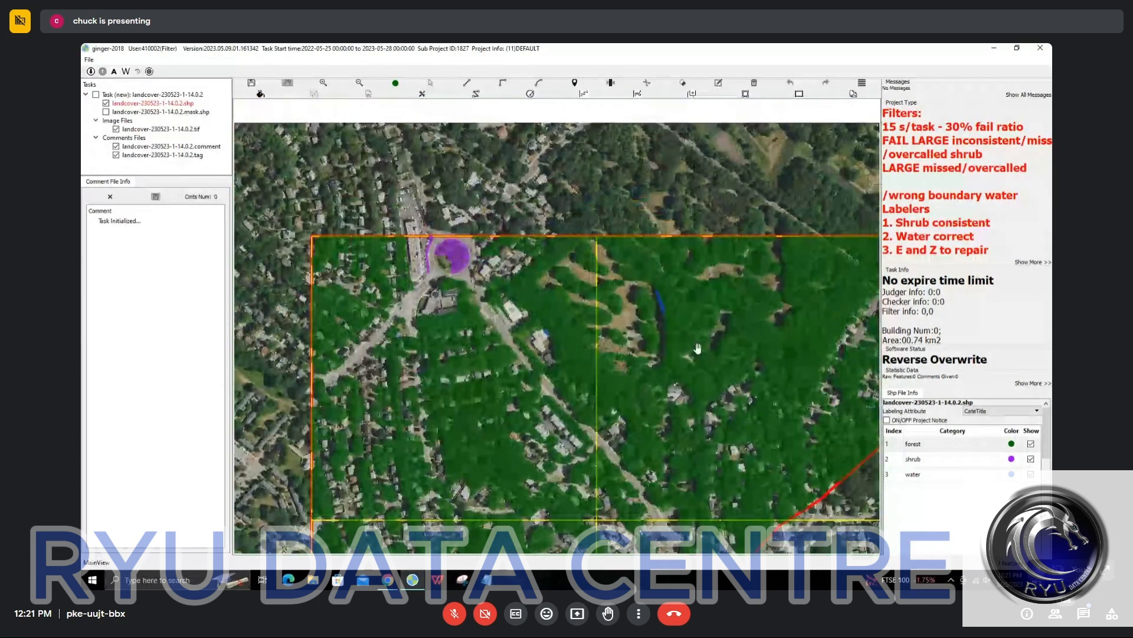
Delete the overcalled water strip beside the bare clearings in task landcover-230523-1-14.0.2, check the rest and finish the task
left_click_drag(697, 349, 524, 242)
scroll(524, 242, "up", 2)
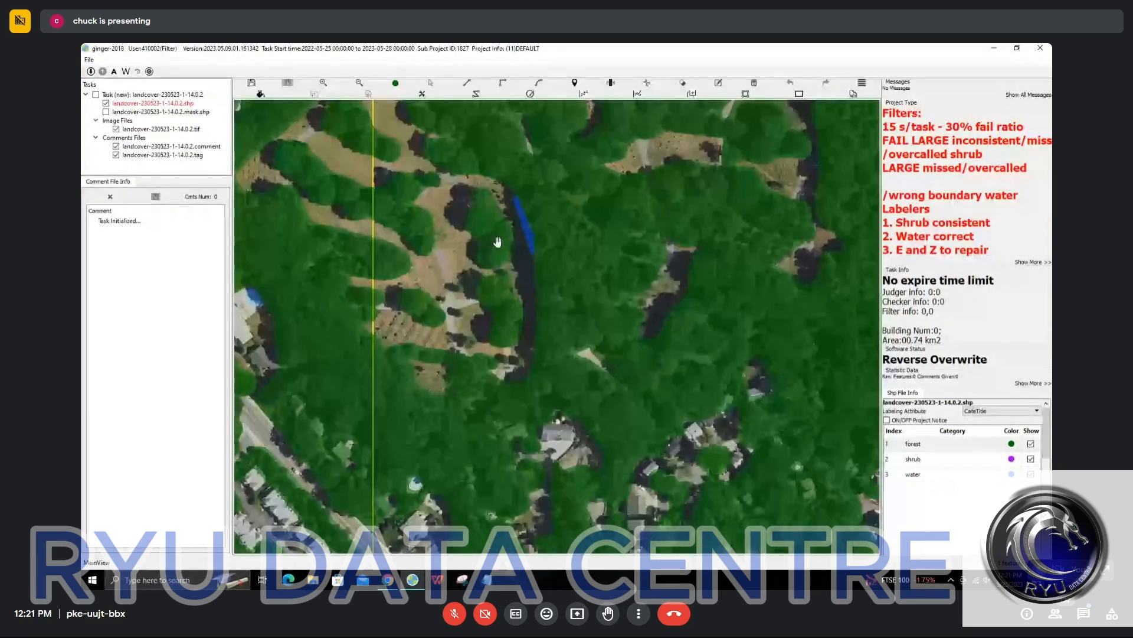
scroll(531, 248, "down", 6)
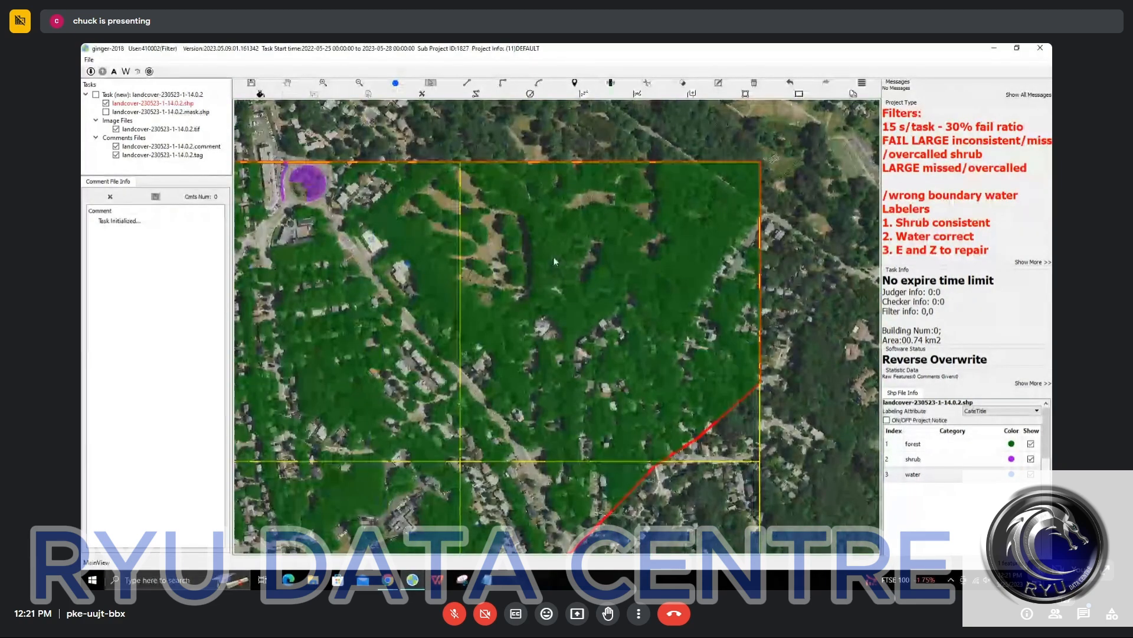
left_click_drag(562, 379, 585, 282)
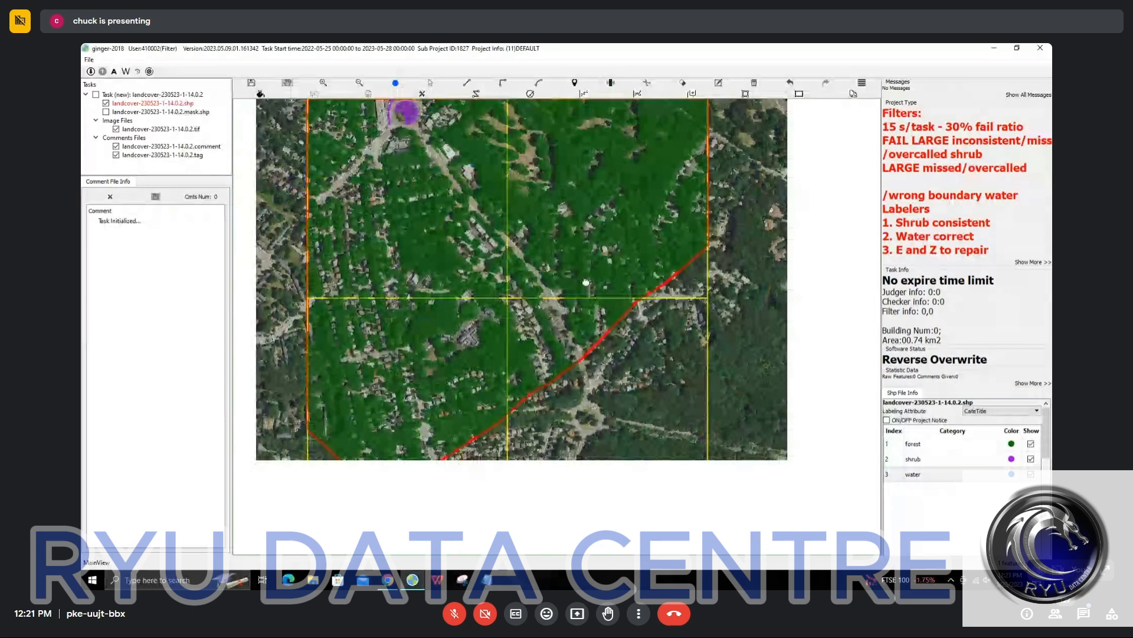
scroll(586, 280, "down", 2)
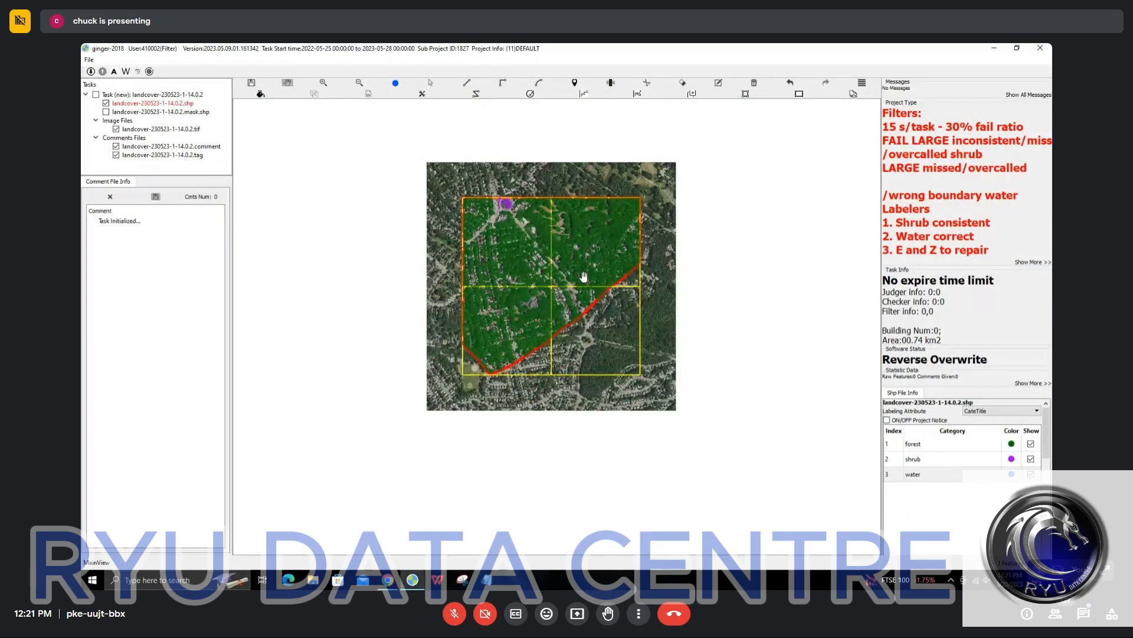
key("space")
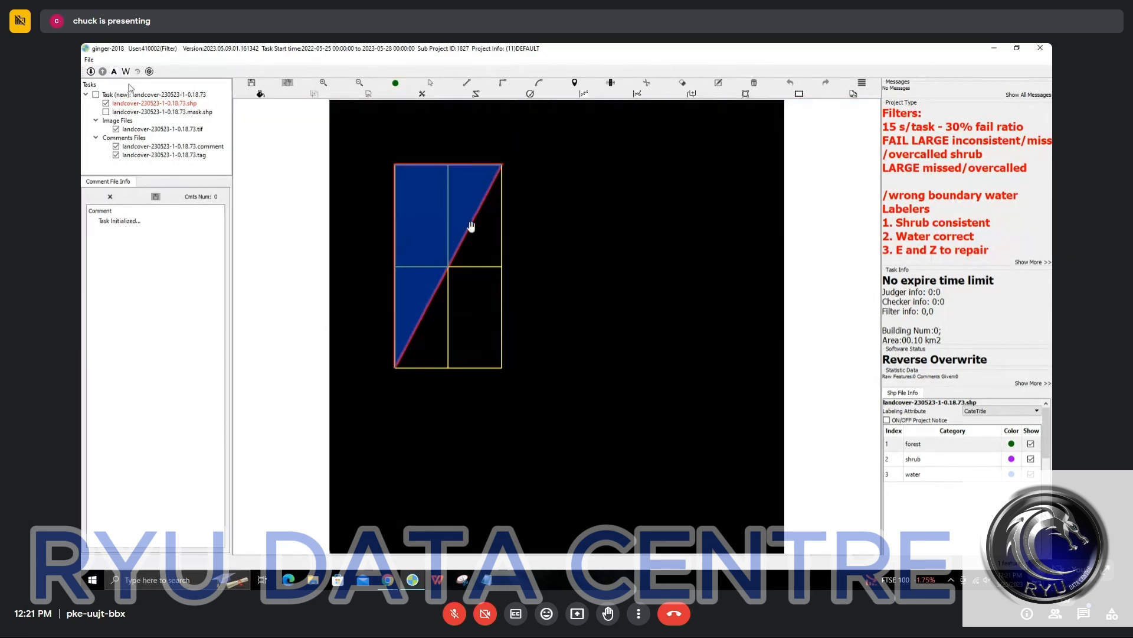
Switch the A and W modes to M and R in task landcover-230523-1-0.18.73 and move on to another task
key("Escape")
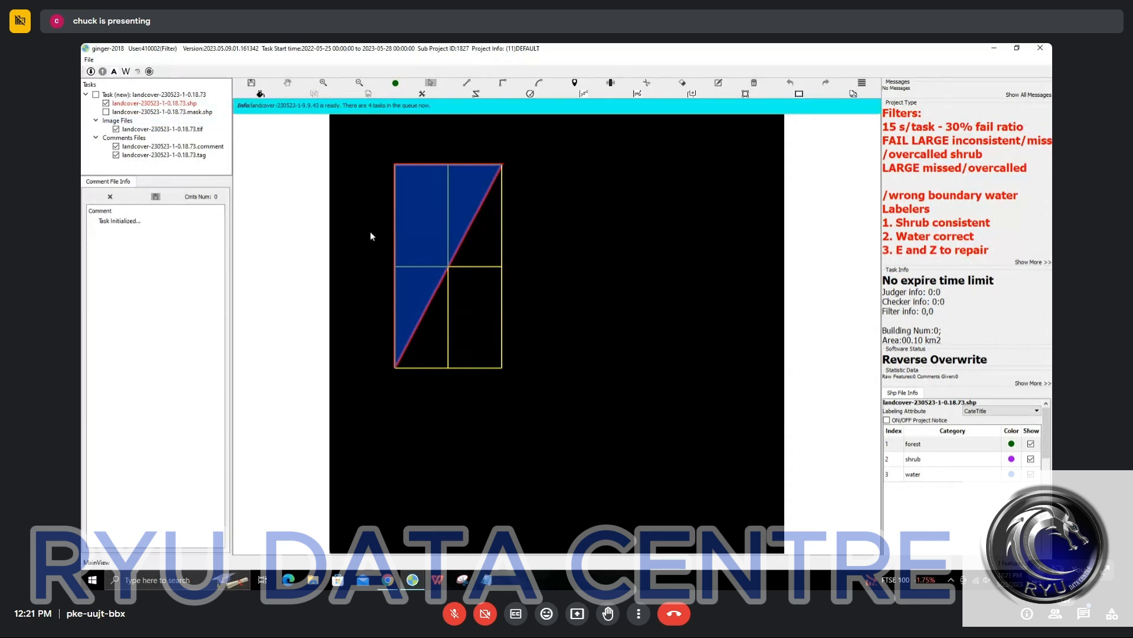
left_click(114, 72)
left_click(124, 72)
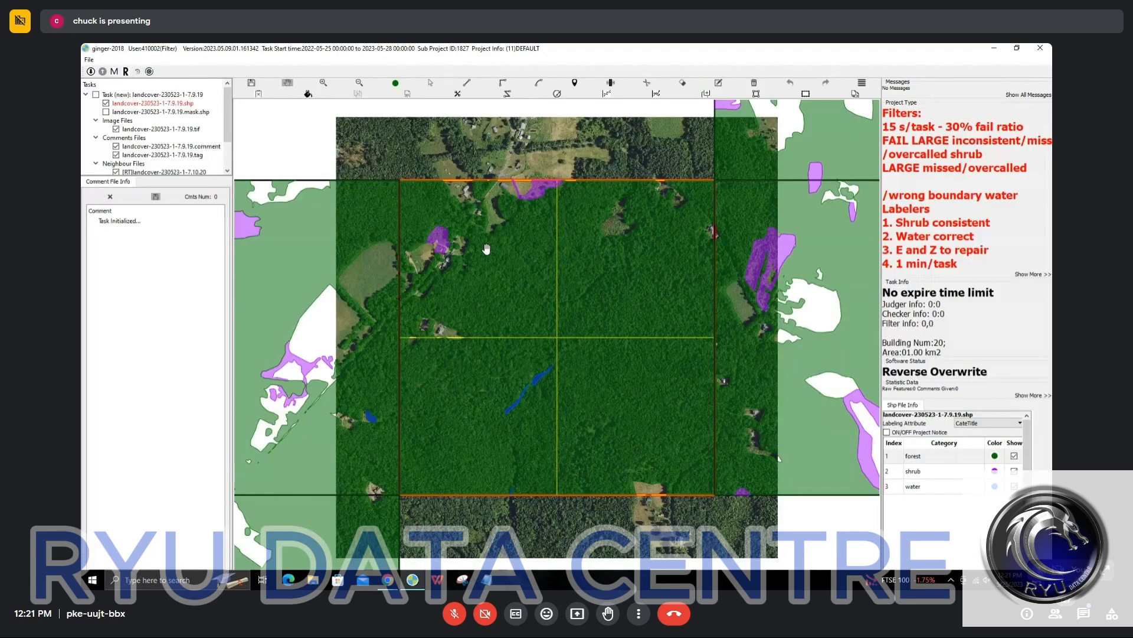
Delete the two narrow water labels in the southwest quadrant of task landcover-230523-1-7.9.19
scroll(520, 333, "up", 5)
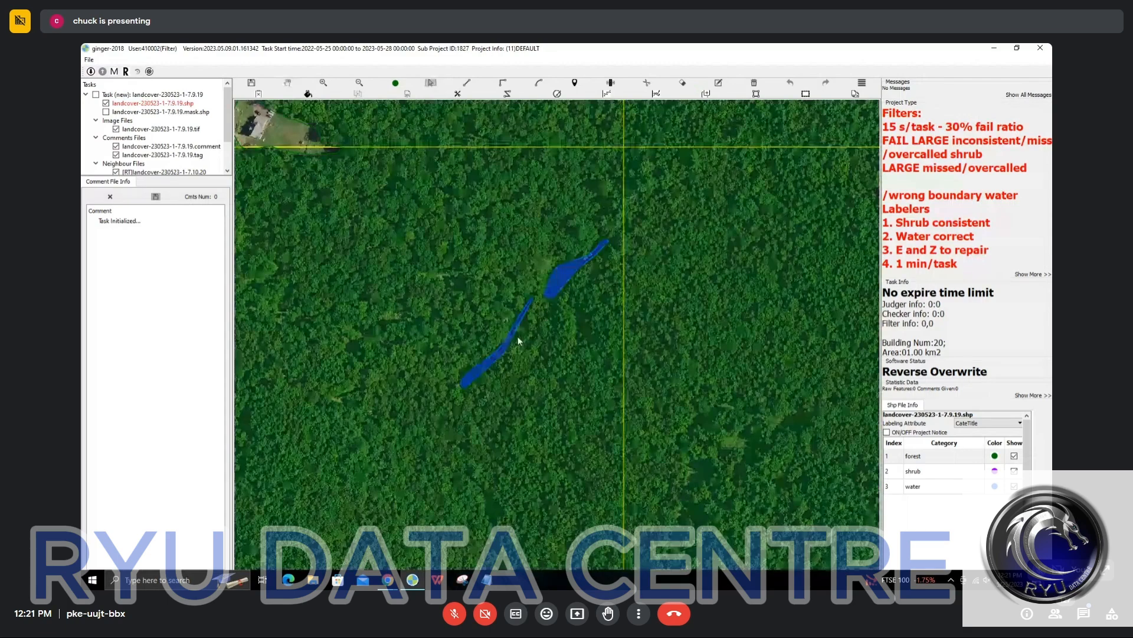
scroll(541, 295, "up", 3)
left_click(554, 285)
left_click(497, 366)
scroll(496, 366, "down", 2)
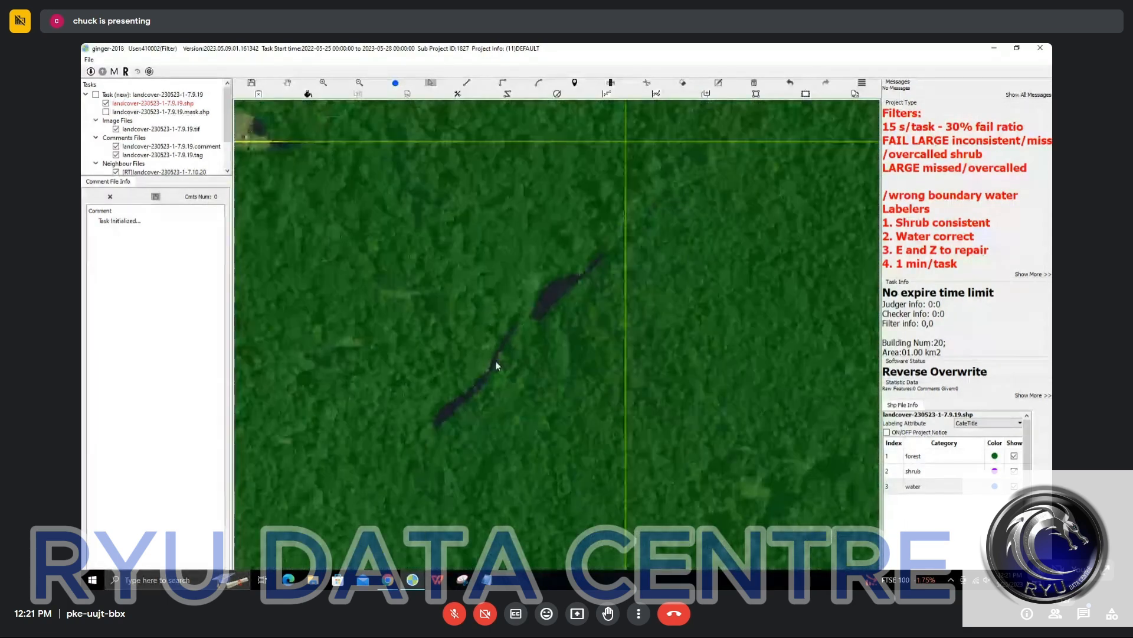
Check the short water strip on the southern edge of task landcover-230523-1-7.9.19 and finish the task
scroll(496, 366, "up", 3)
scroll(472, 298, "up", 3)
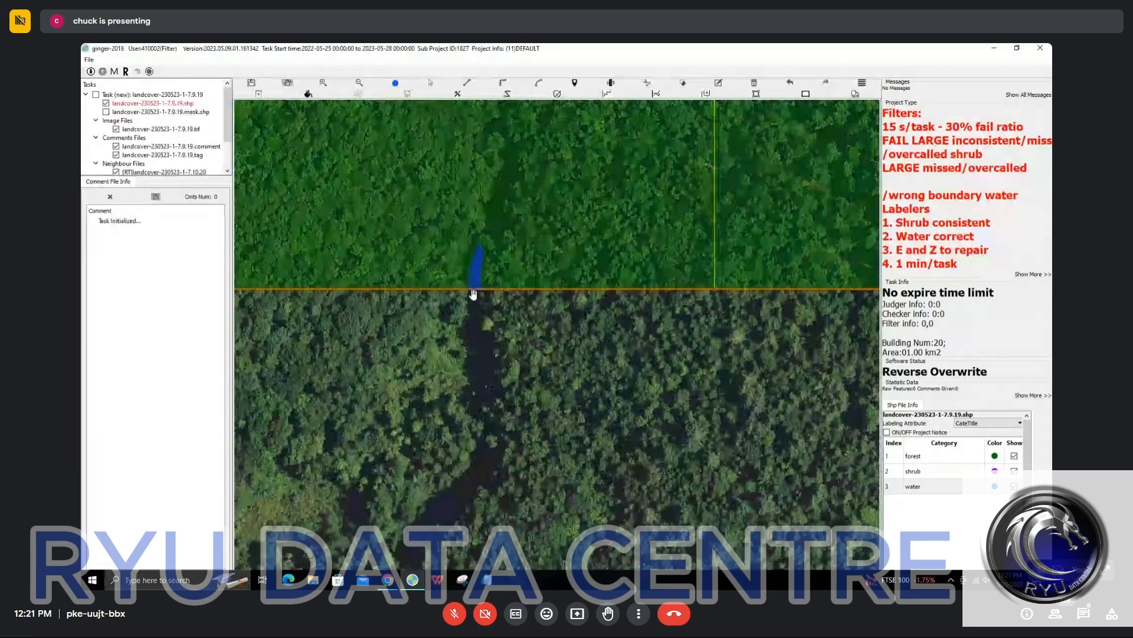
scroll(477, 289, "down", 2)
scroll(478, 288, "down", 2)
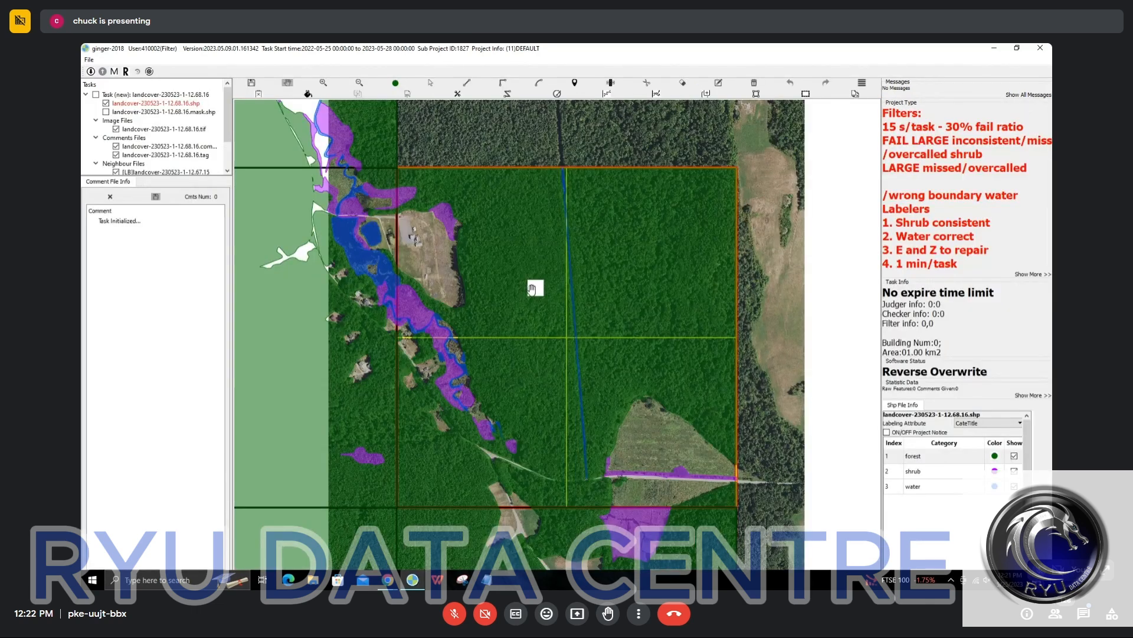
Examine the western river labels and the shrub around the southeastern field and across the southern boundary in task landcover-230523-1-12.68.16
scroll(454, 372, "up", 5)
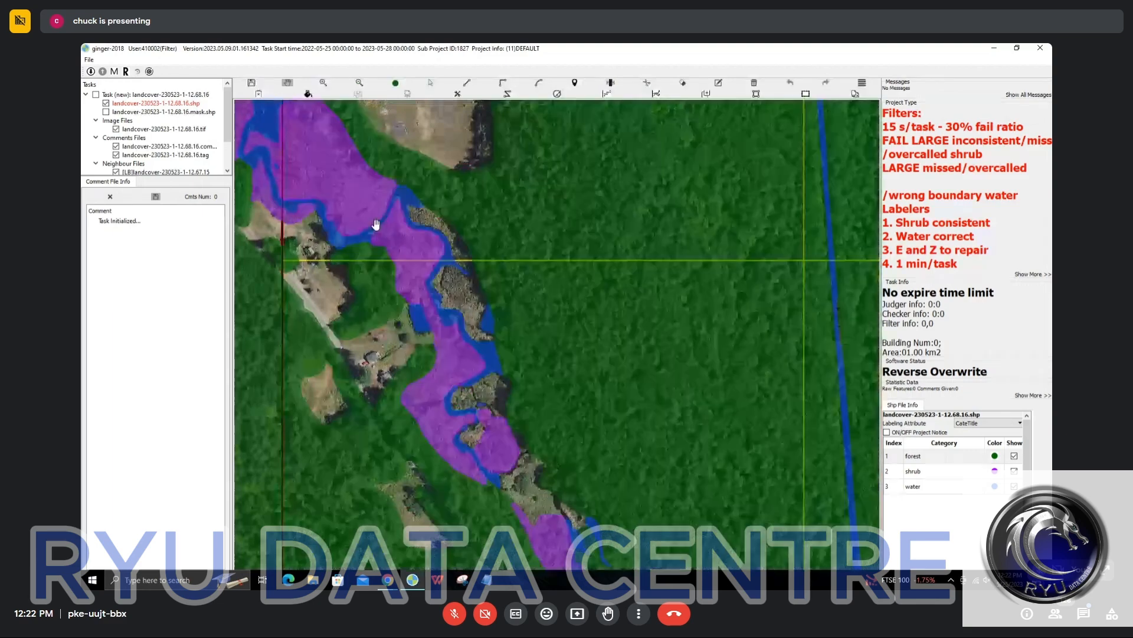
left_click_drag(632, 325, 400, 222)
scroll(400, 222, "down", 5)
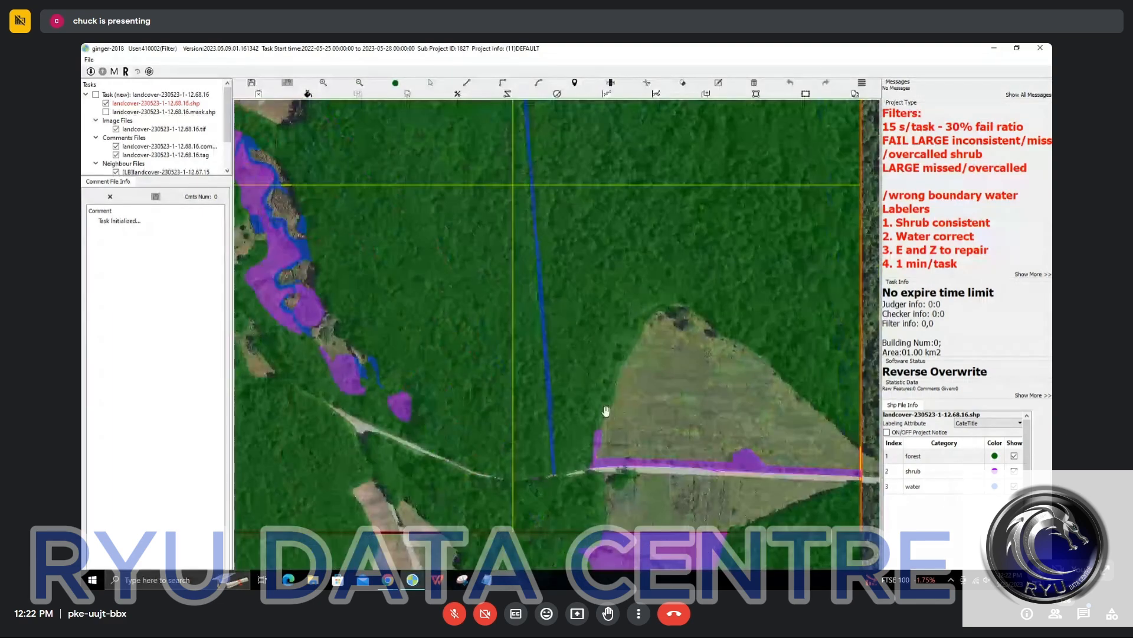
left_click_drag(587, 467, 559, 306)
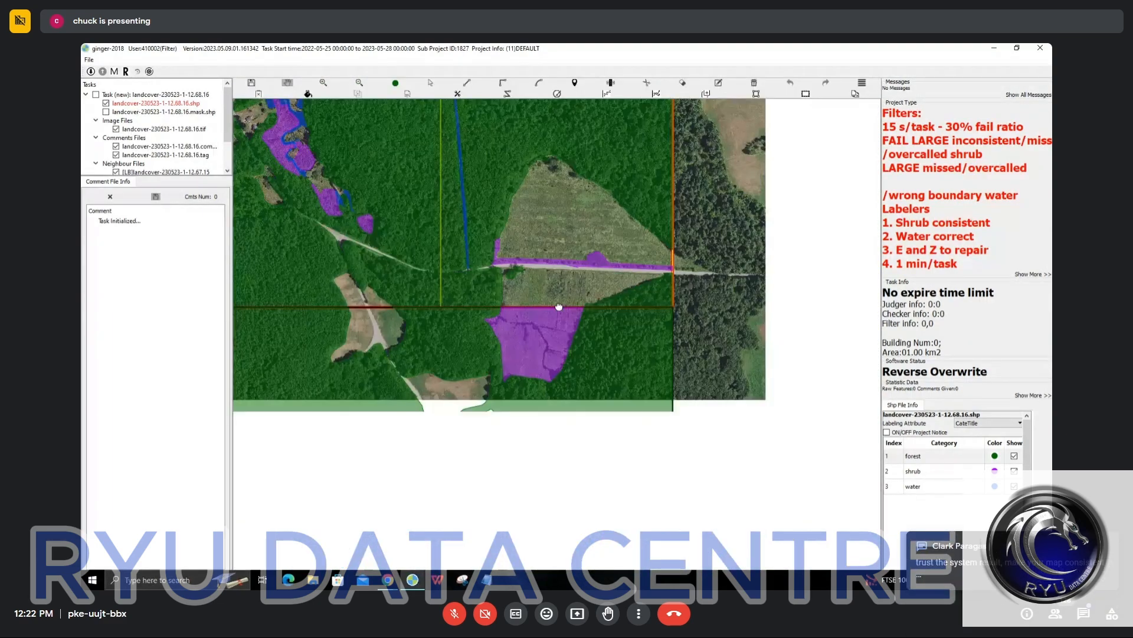
scroll(559, 306, "up", 5)
left_click_drag(536, 345, 547, 351)
left_click_drag(501, 278, 565, 409)
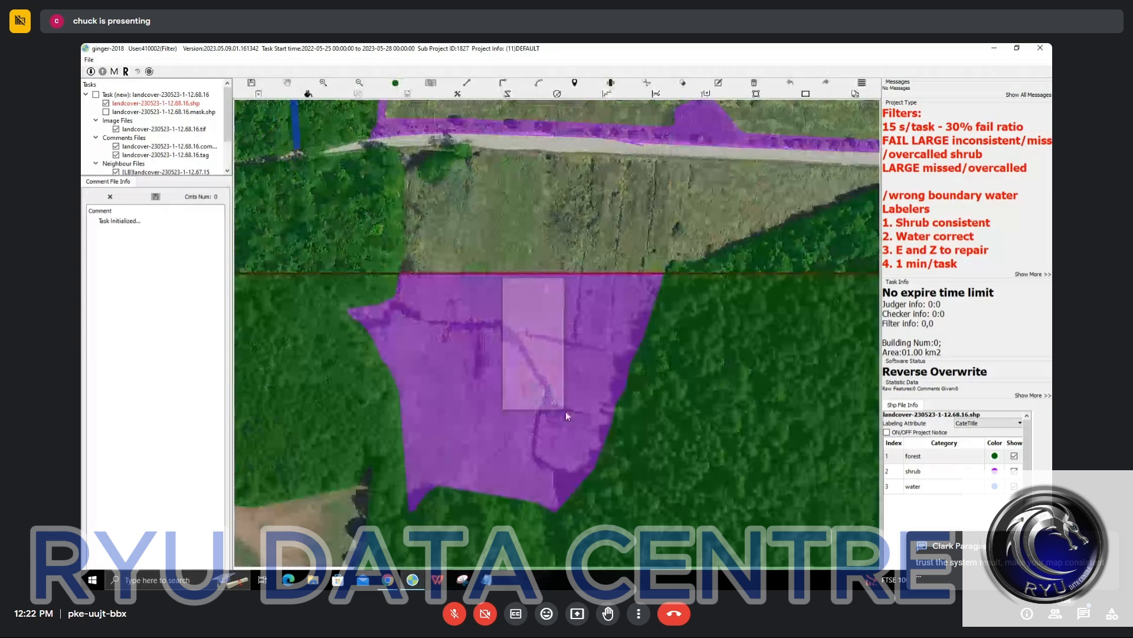
left_click_drag(483, 344, 528, 432)
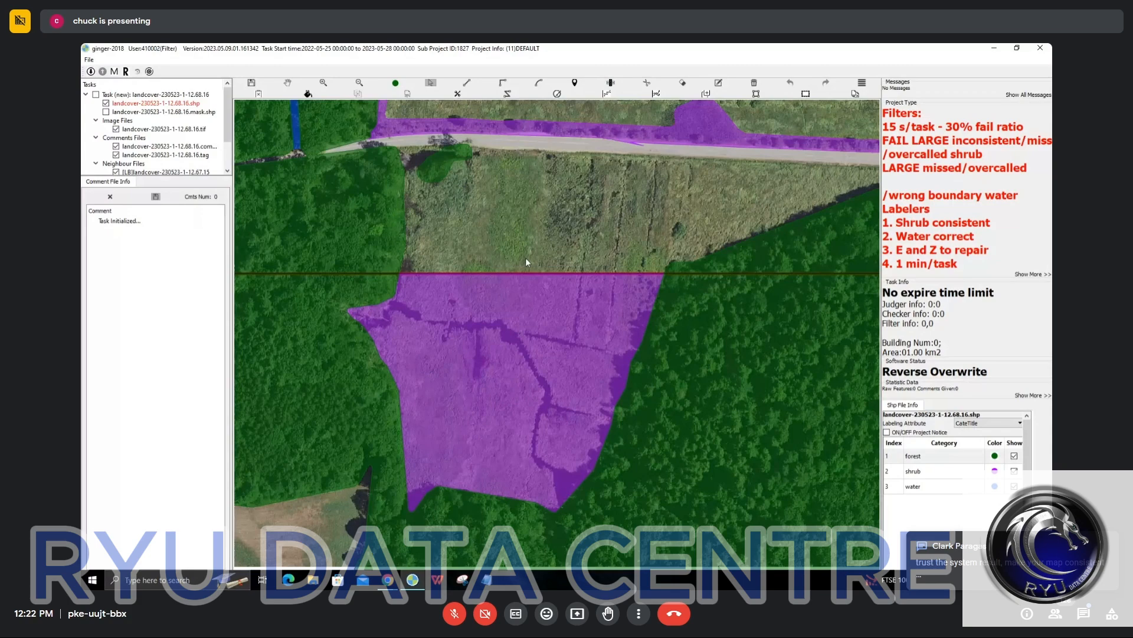
Run the topology check on task landcover-230523-1-12.68.16 and inspect the shrub boundary error on its southern edge
scroll(525, 257, "up", 3)
scroll(541, 285, "down", 2)
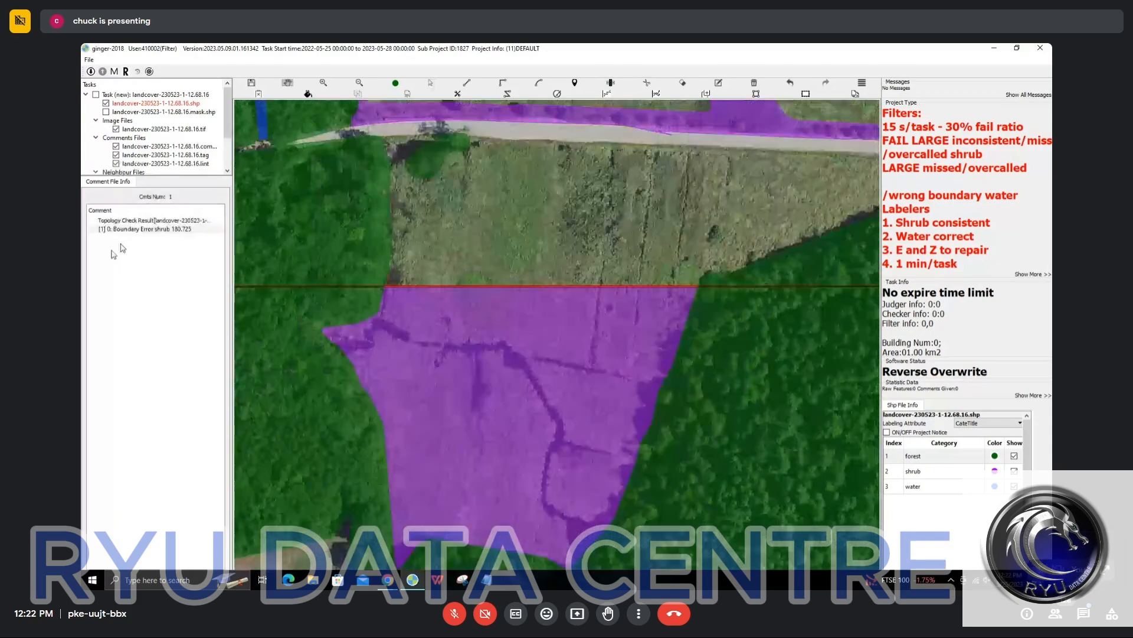
left_click(145, 229)
scroll(566, 433, "down", 3)
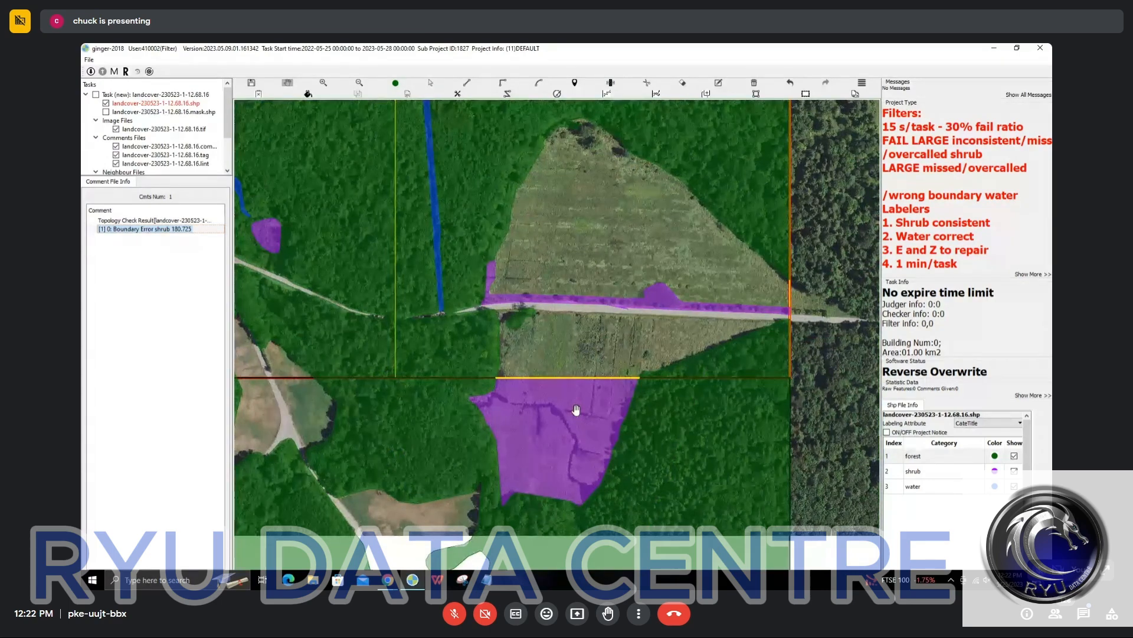
scroll(567, 401, "up", 3)
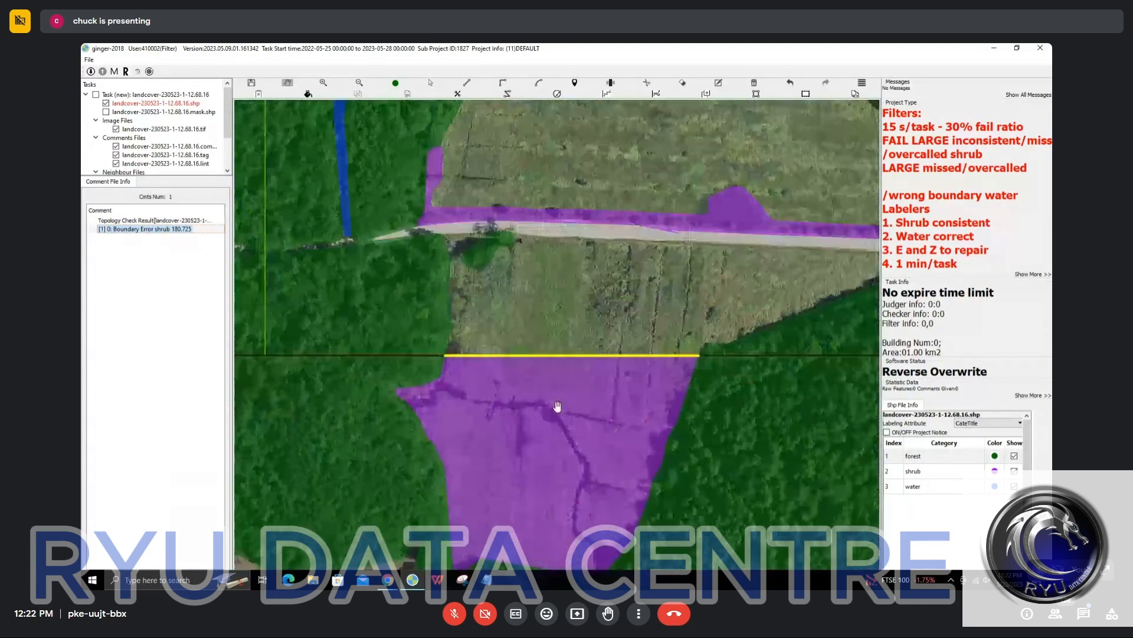
scroll(526, 359, "down", 2)
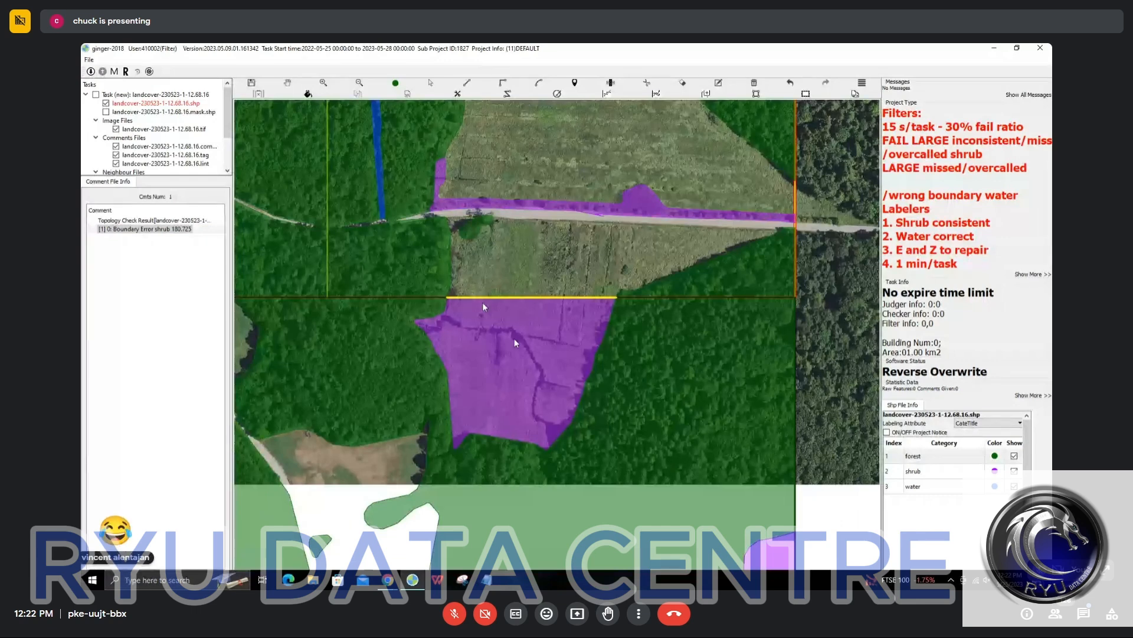
Mark the neighbouring shrub south of the boundary with a comment box and submit the report file landcover-230523-1-12.67.16.report
left_click(571, 356)
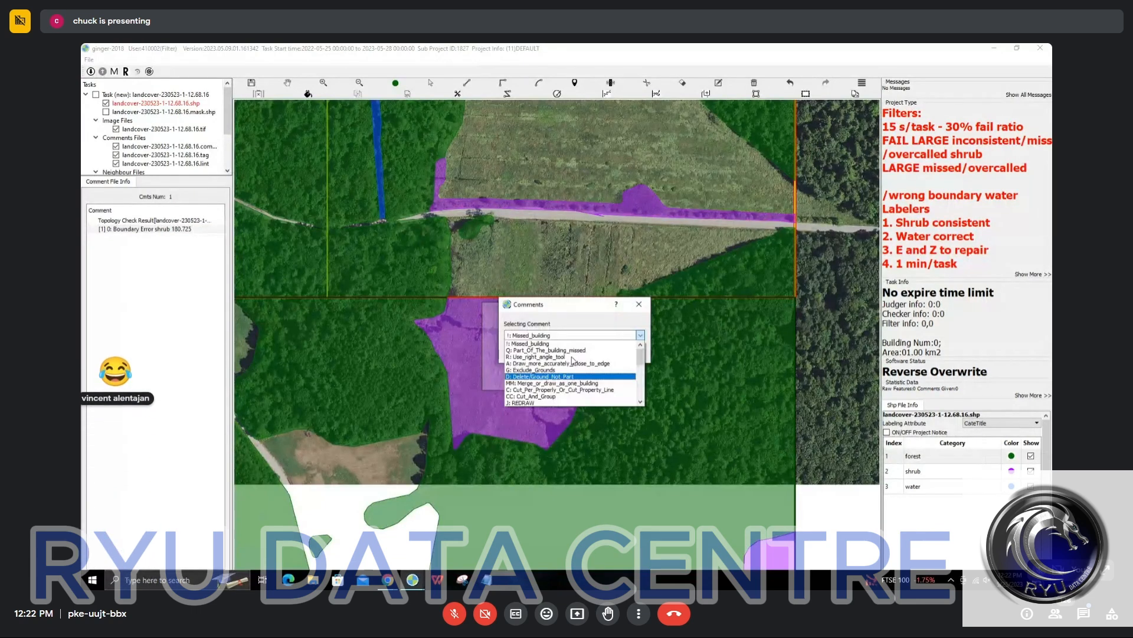
key("Escape")
scroll(571, 356, "down", 3)
scroll(152, 158, "down", 2)
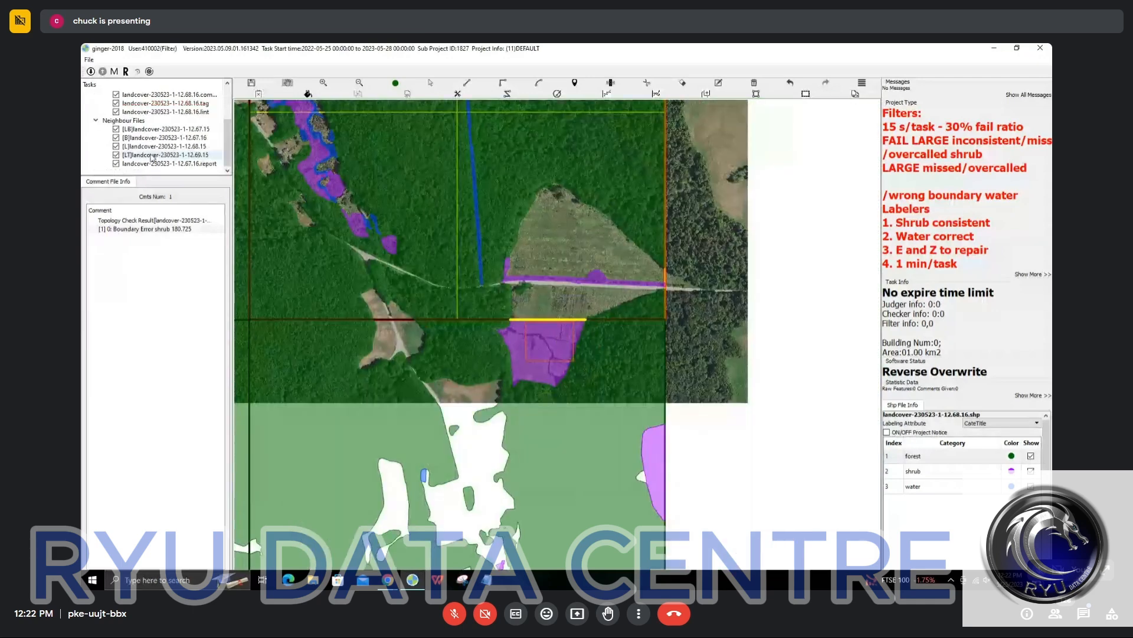
right_click(151, 163)
left_click(201, 230)
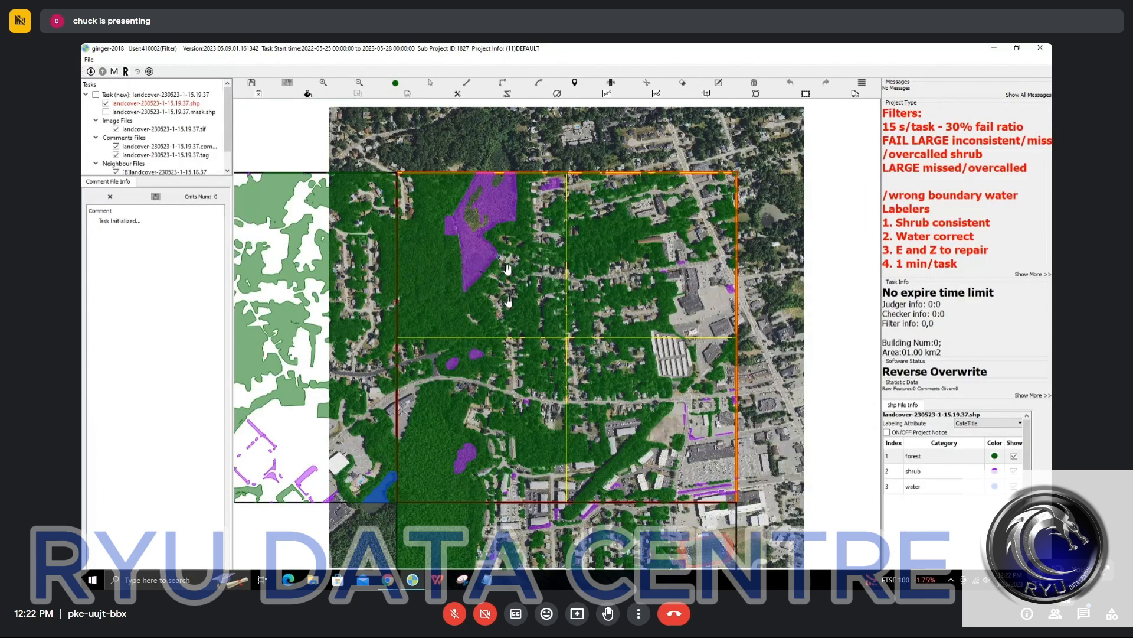
Check the large northwest shrub in task landcover-230523-1-15.19.37 and merge the overcalled shrub patch in the southwest forest into the surrounding forest
scroll(508, 268, "up", 3)
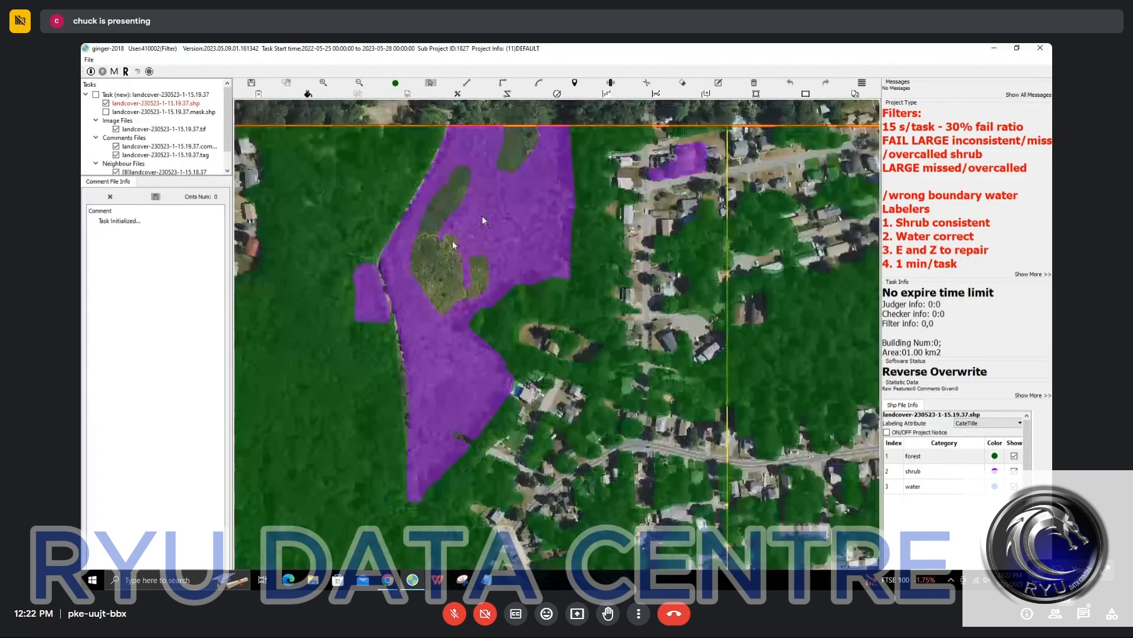
scroll(483, 220, "down", 5)
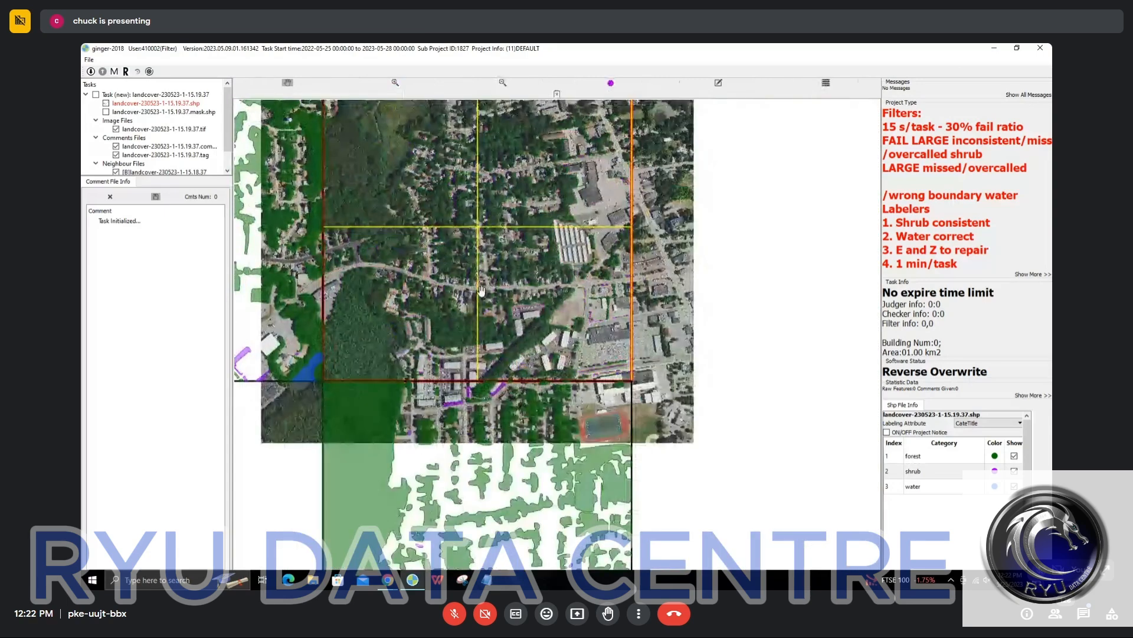
scroll(481, 290, "up", 4)
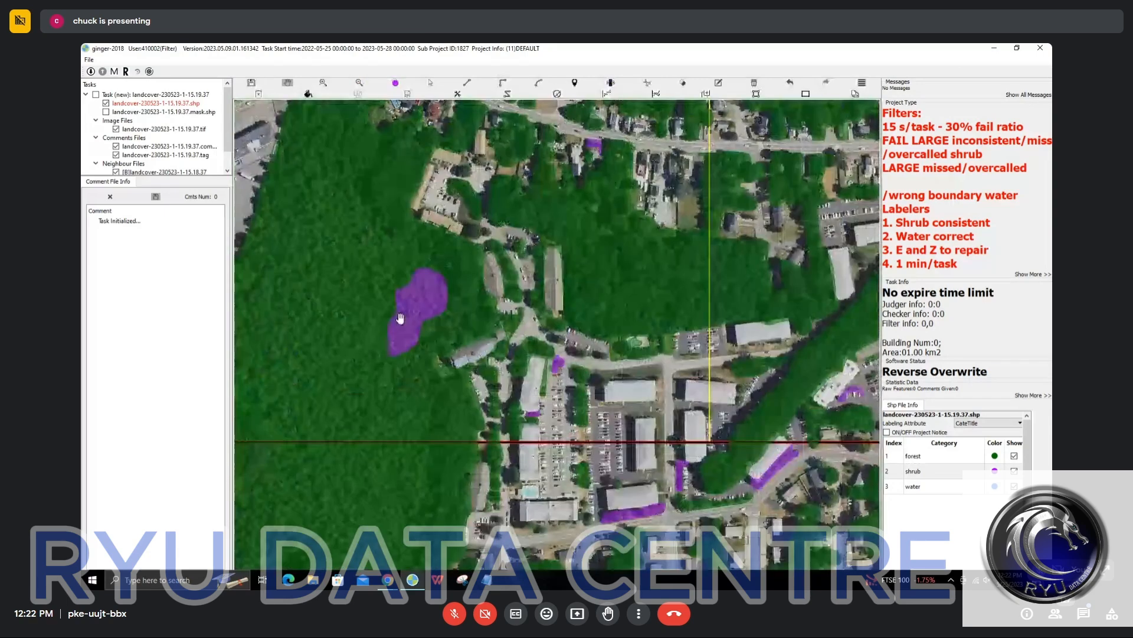
key("space")
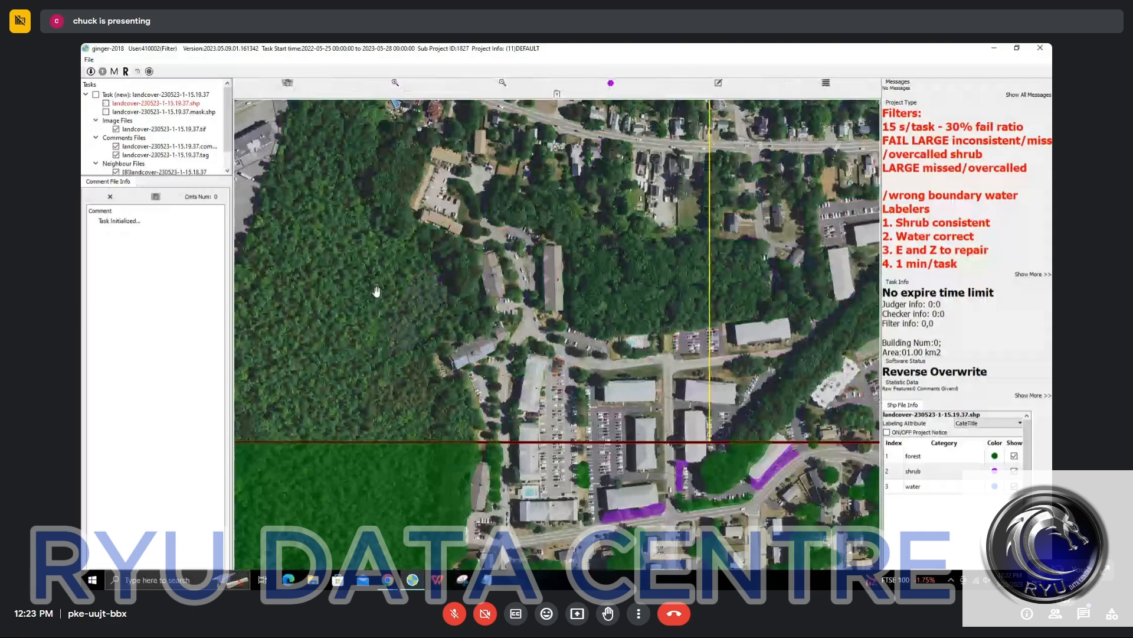
scroll(376, 291, "up", 1)
left_click_drag(478, 316, 555, 341)
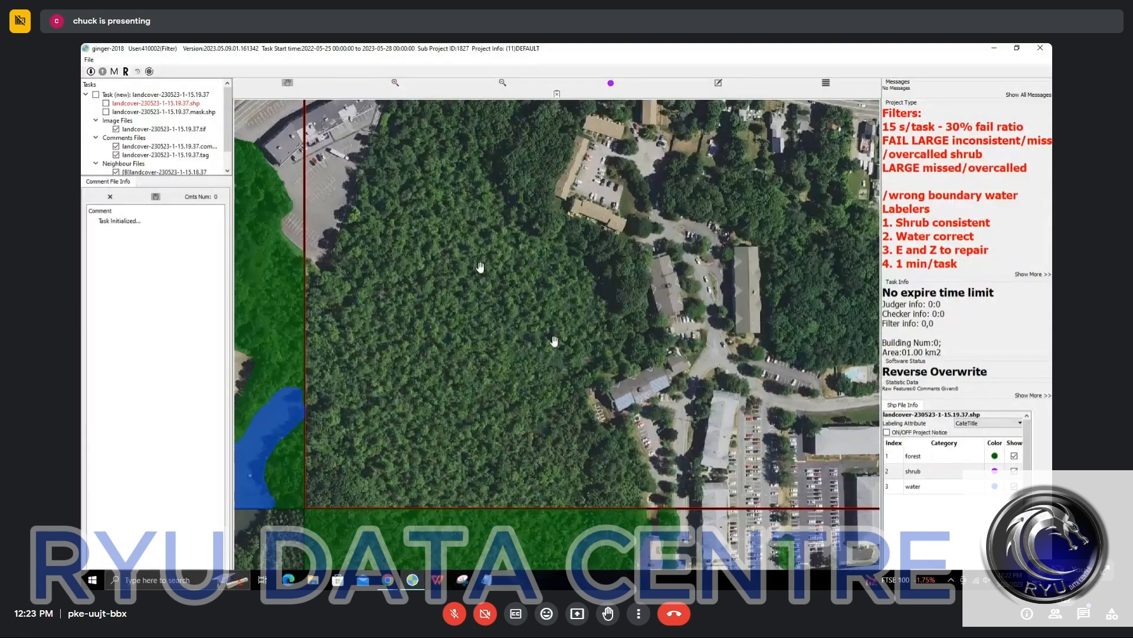
key("space")
key("space")
scroll(555, 313, "up", 1)
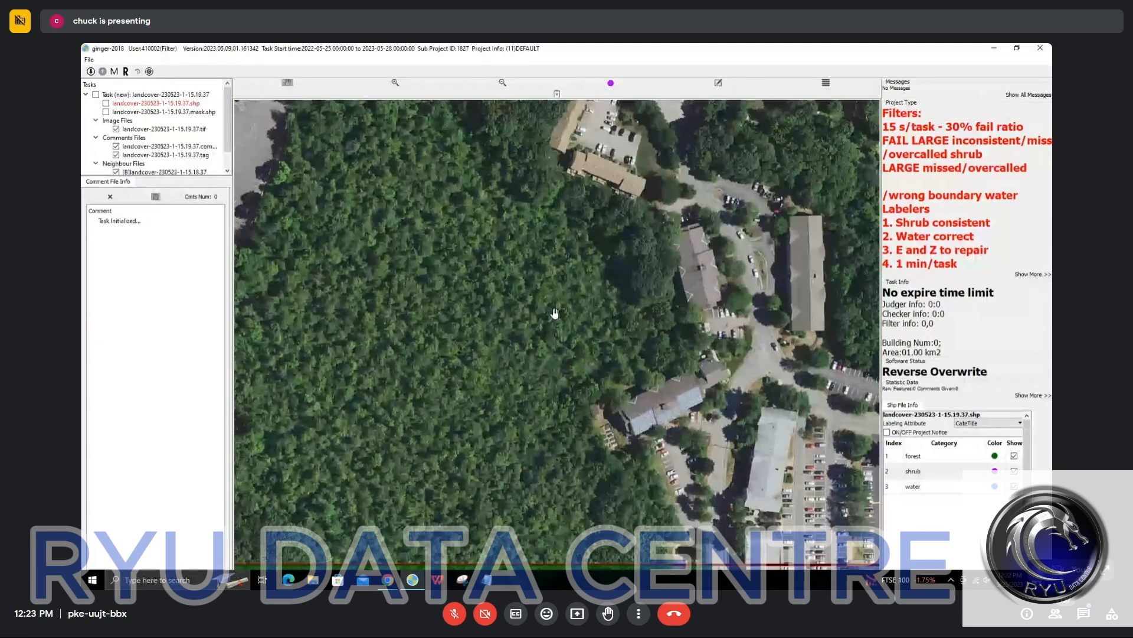
key("space")
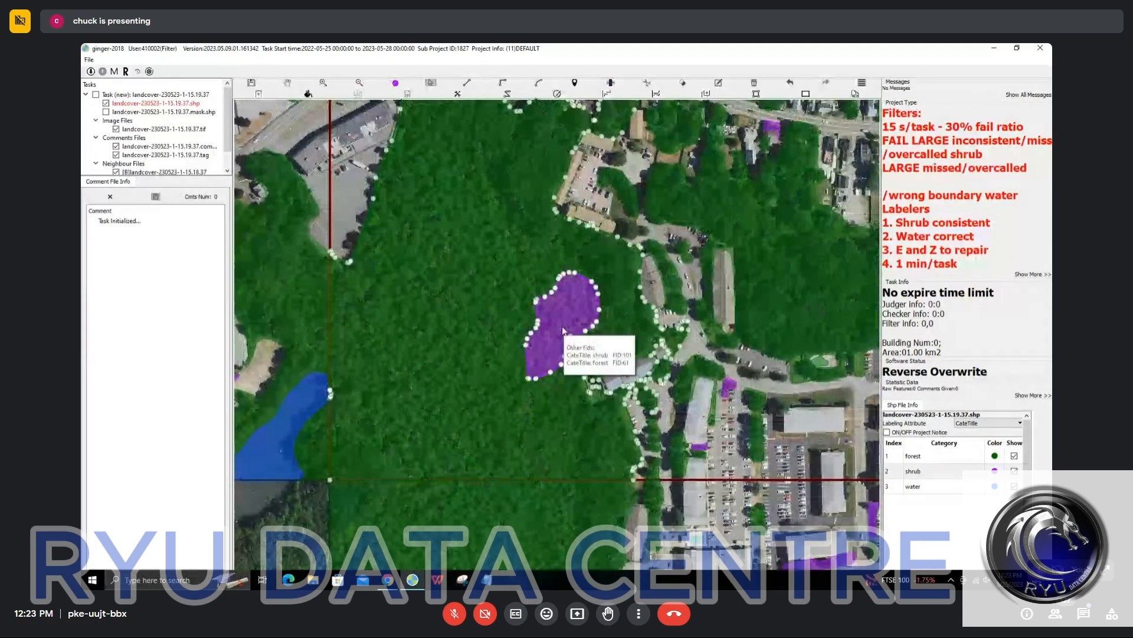
mouse_move(562, 328)
scroll(562, 326, "down", 3)
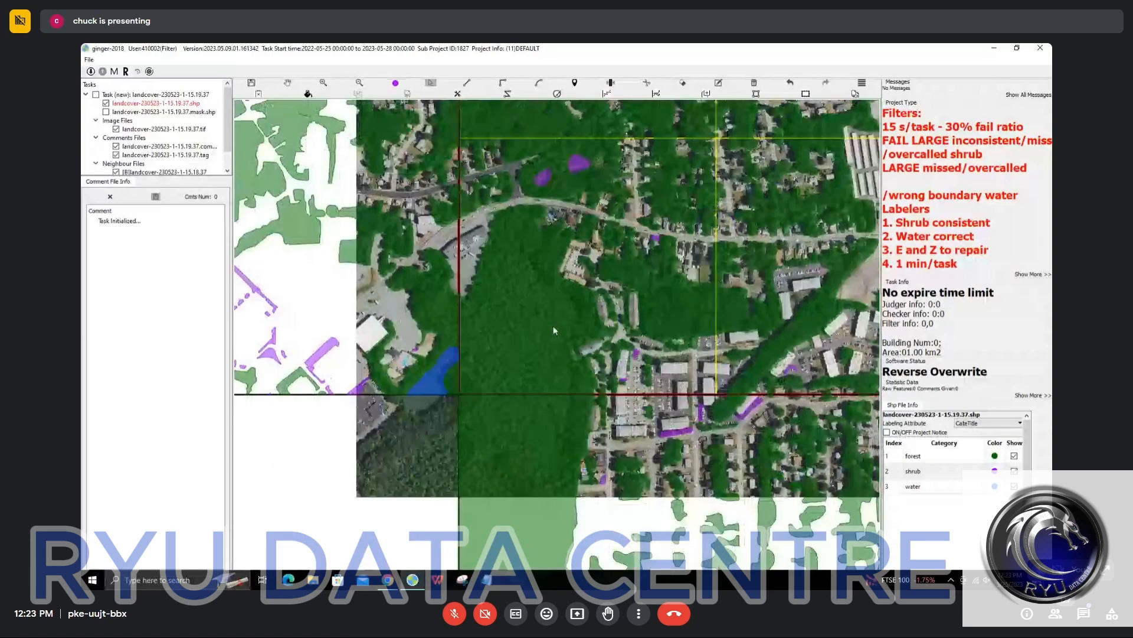
Compare the two small shrub patches by the western road junction with the bare imagery and finish task landcover-230523-1-15.19.37
left_click_drag(554, 324, 443, 343)
scroll(316, 414, "up", 2)
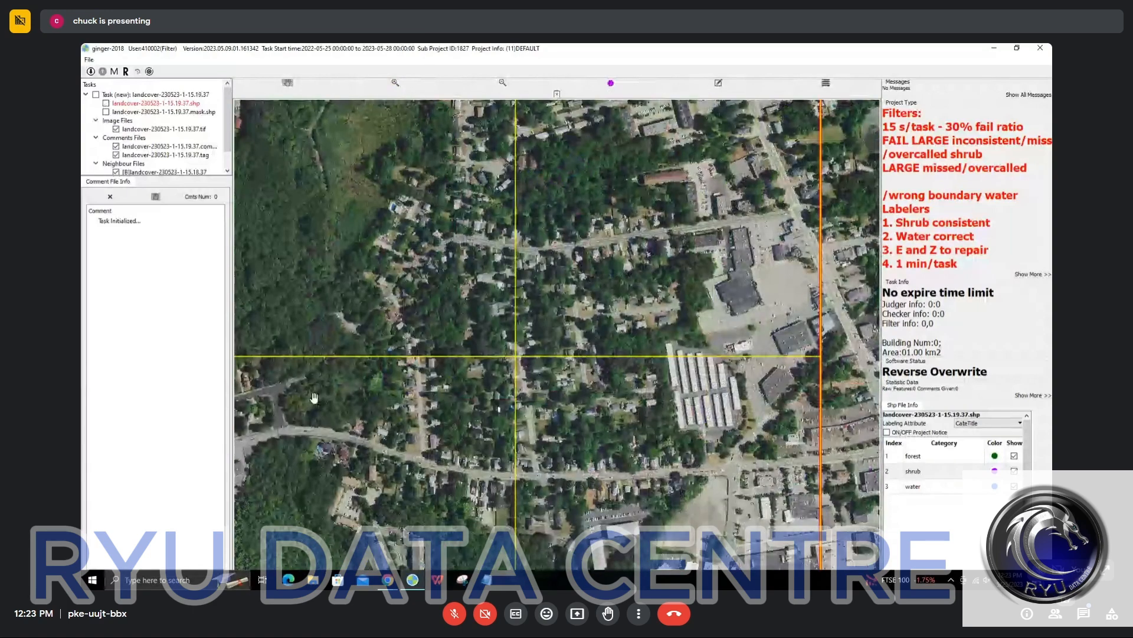
scroll(317, 414, "up", 1)
key("space")
scroll(317, 414, "up", 1)
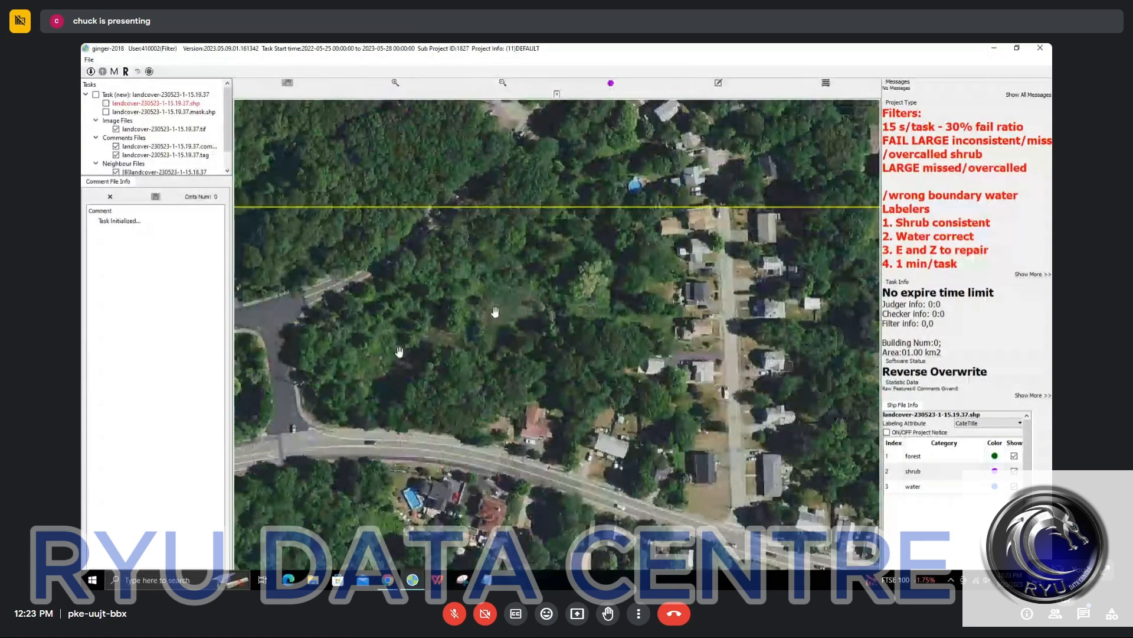
scroll(497, 313, "up", 1)
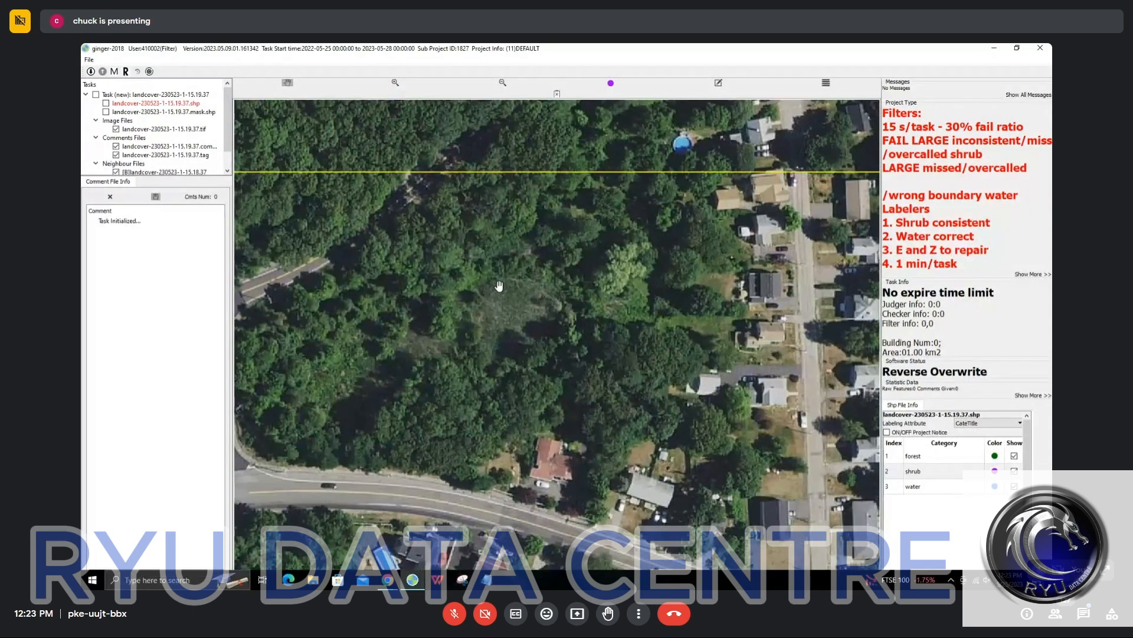
key("space")
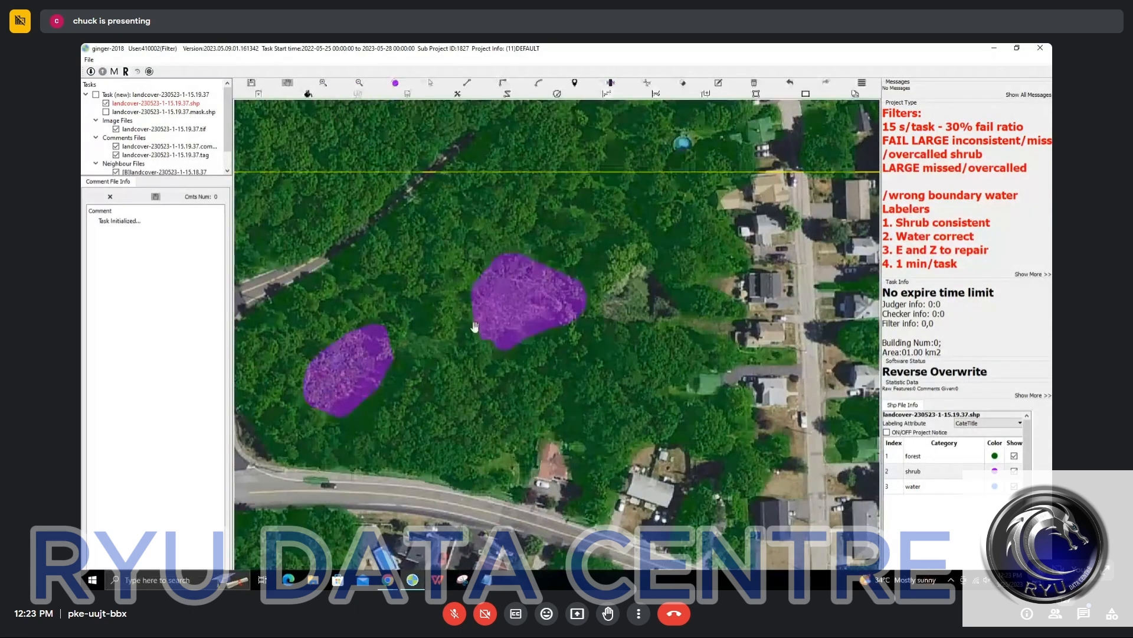
scroll(453, 360, "down", 2)
scroll(475, 334, "down", 2)
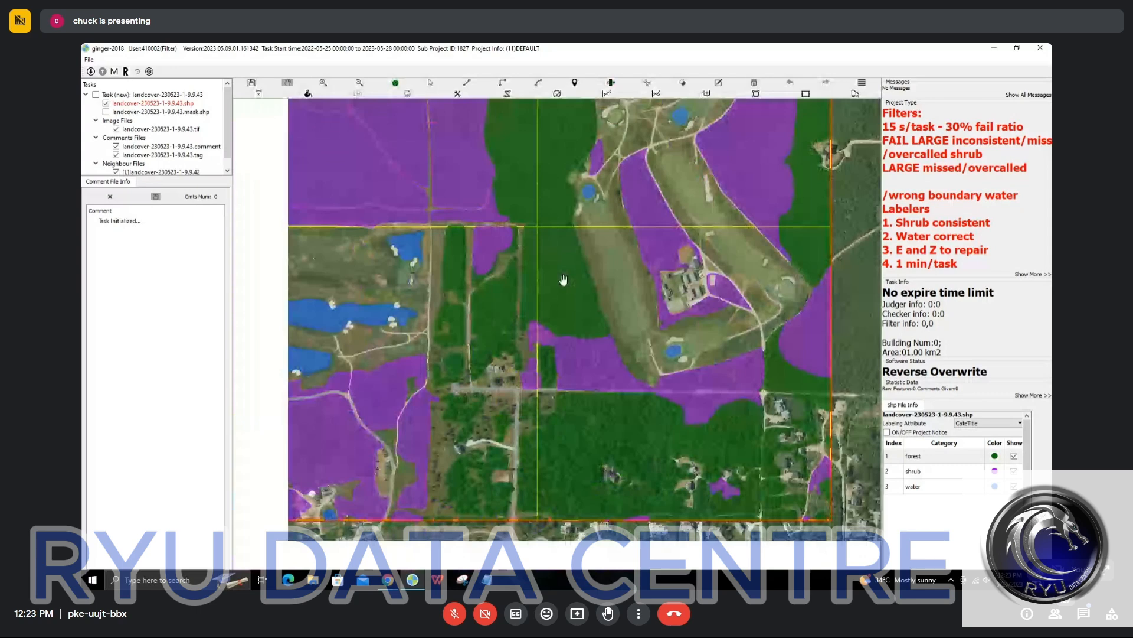
Compare the shrub band along the road south of the golf course with the bare imagery and merge it into the surrounding forest
scroll(564, 279, "up", 5)
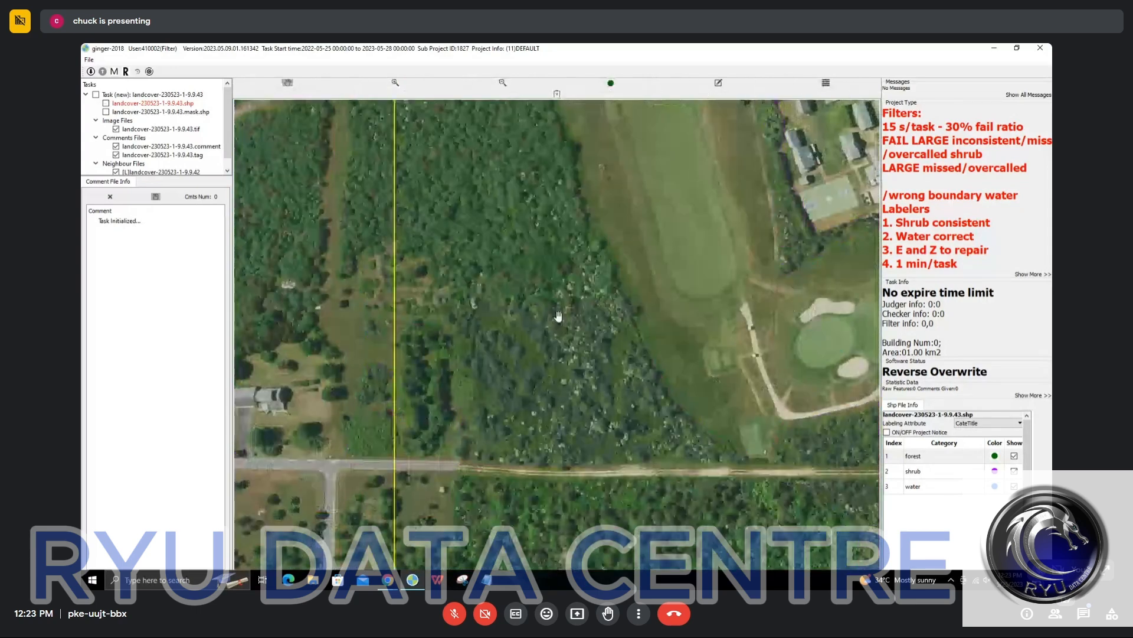
scroll(559, 316, "down", 5)
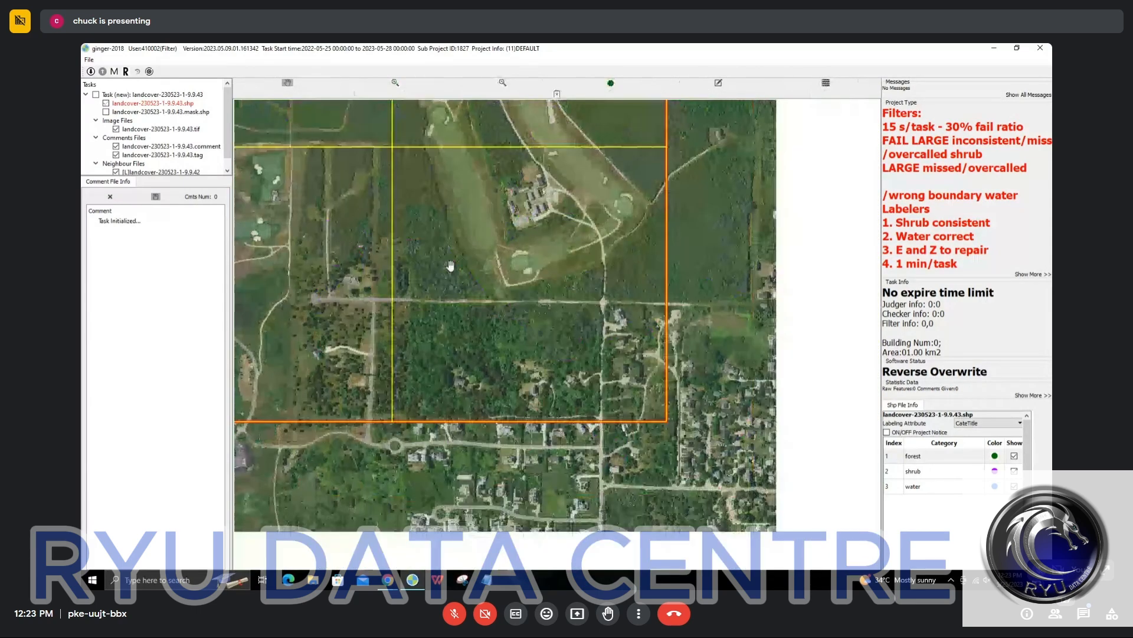
scroll(451, 266, "up", 3)
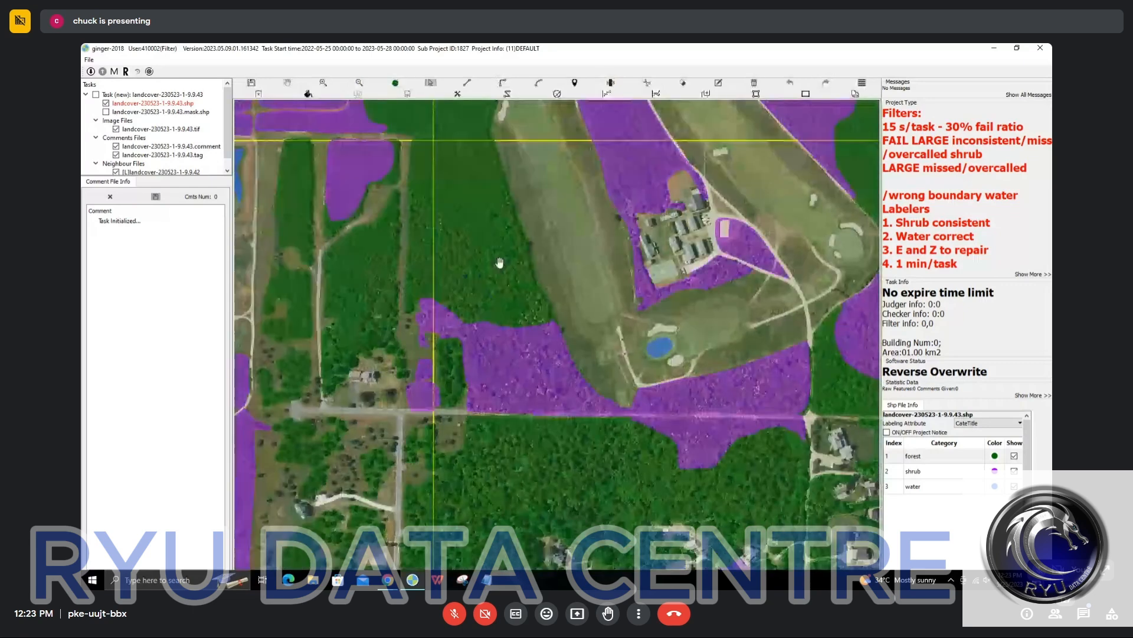
scroll(499, 262, "down", 2)
scroll(590, 359, "up", 2)
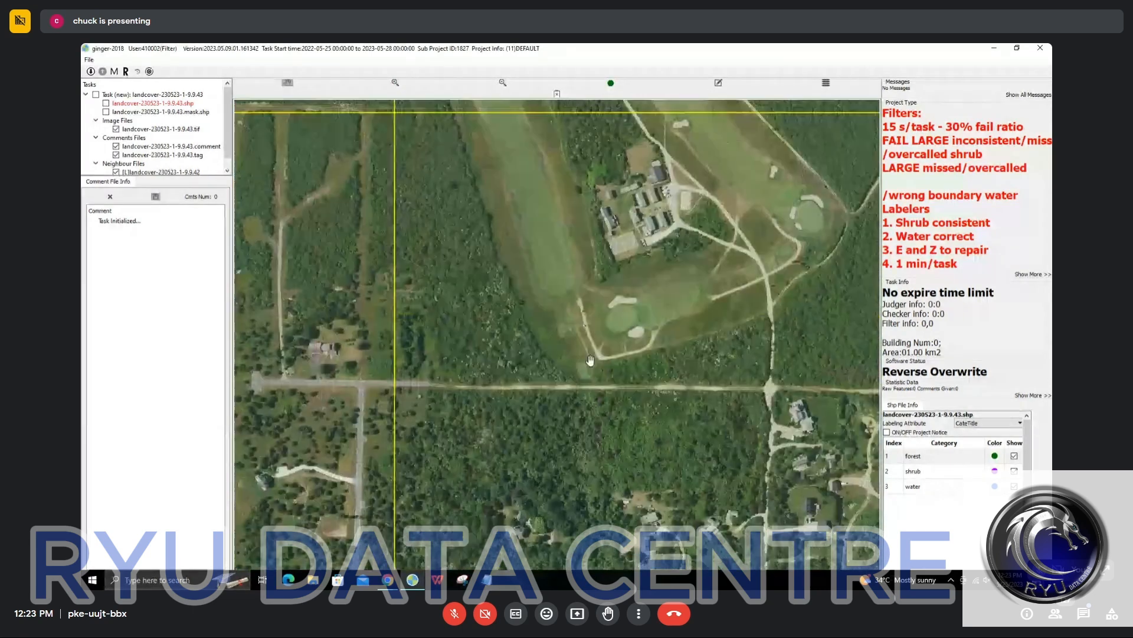
scroll(526, 367, "down", 2)
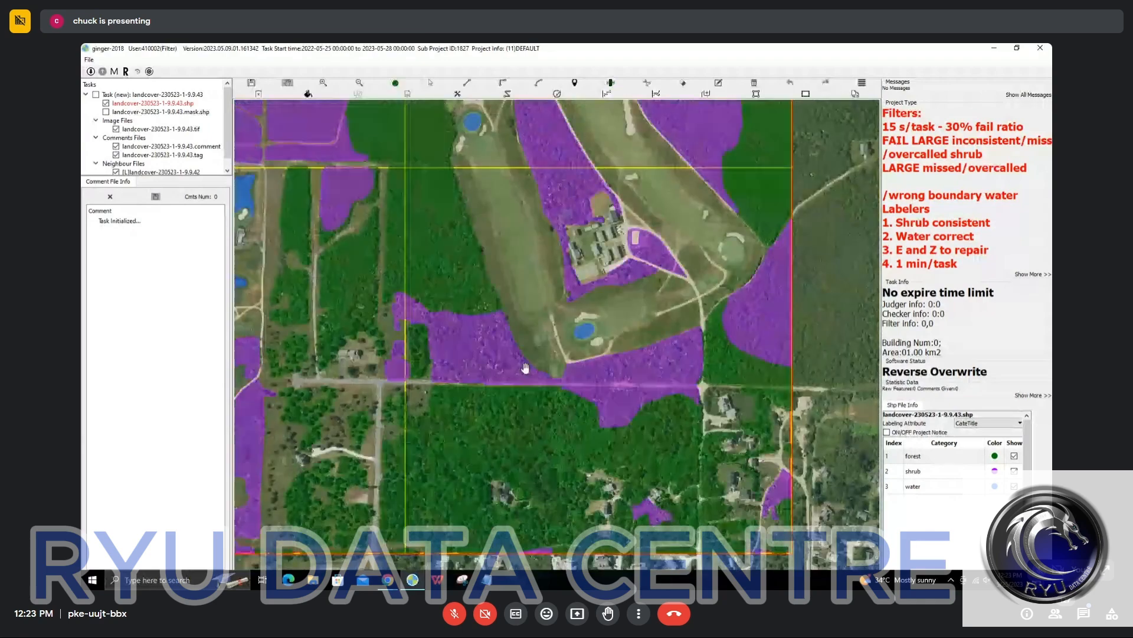
left_click_drag(526, 367, 502, 367)
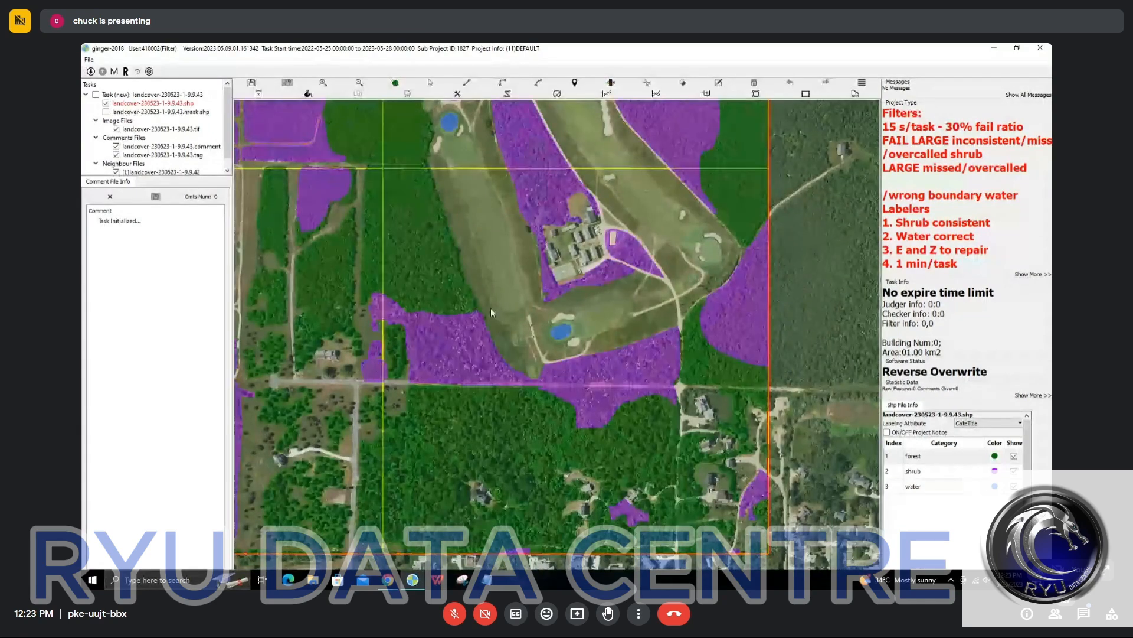
left_click(491, 311)
scroll(461, 335, "down", 1)
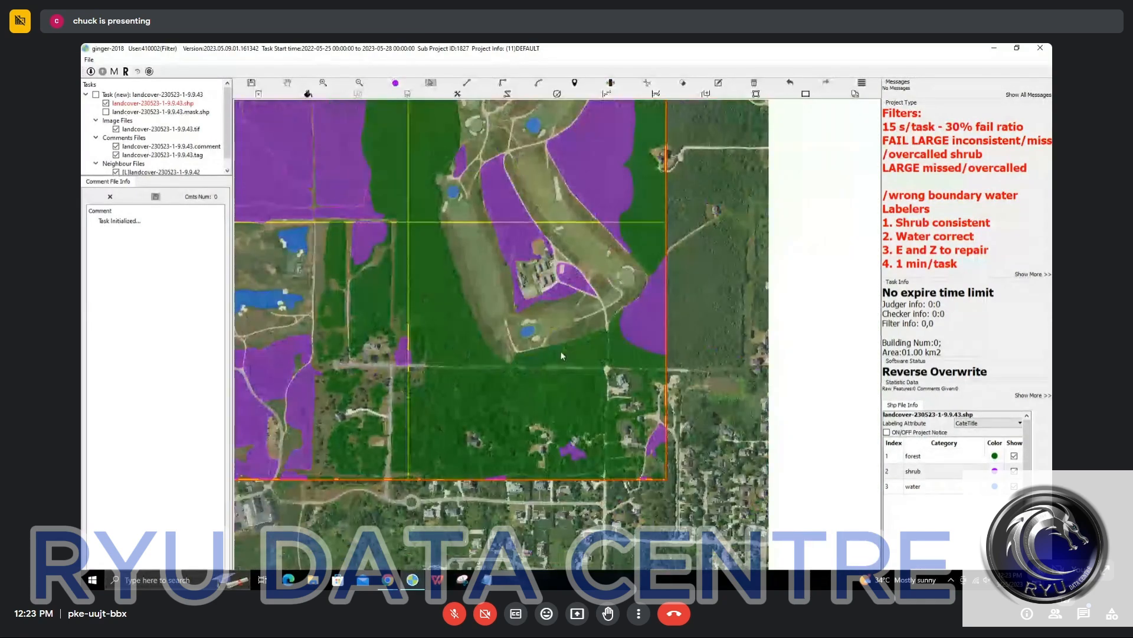
Merge the large shrub area northeast of the golf course clubhouse, between the fairways and the eastern boundary, into the adjoining forest
scroll(562, 356, "down", 1)
scroll(572, 285, "up", 3)
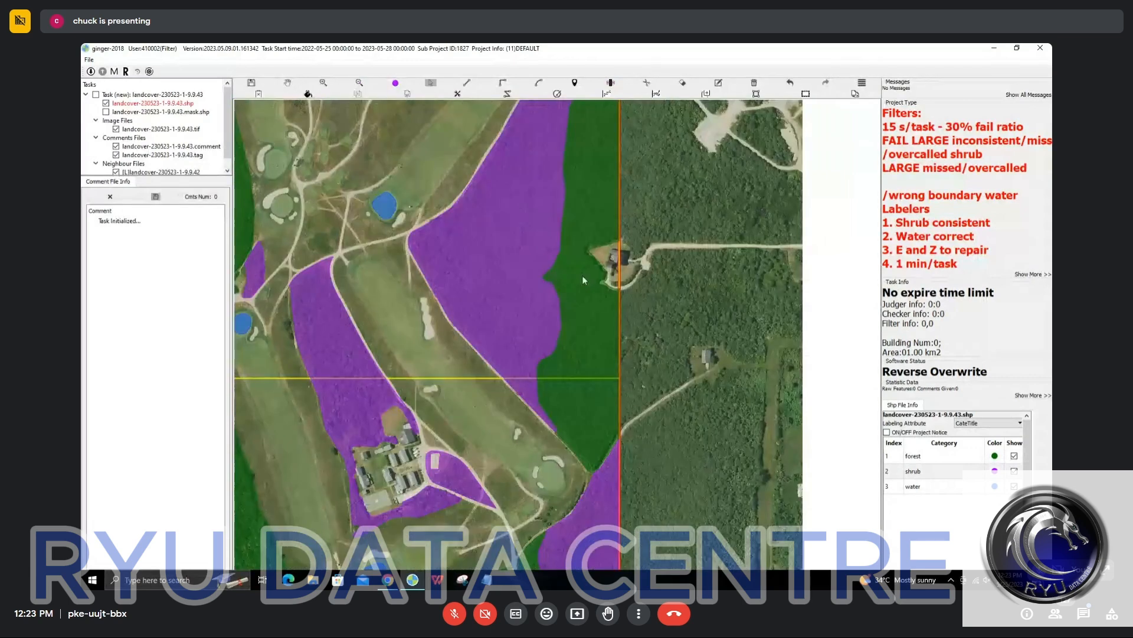
left_click(512, 315)
scroll(512, 315, "down", 2)
scroll(536, 268, "up", 1)
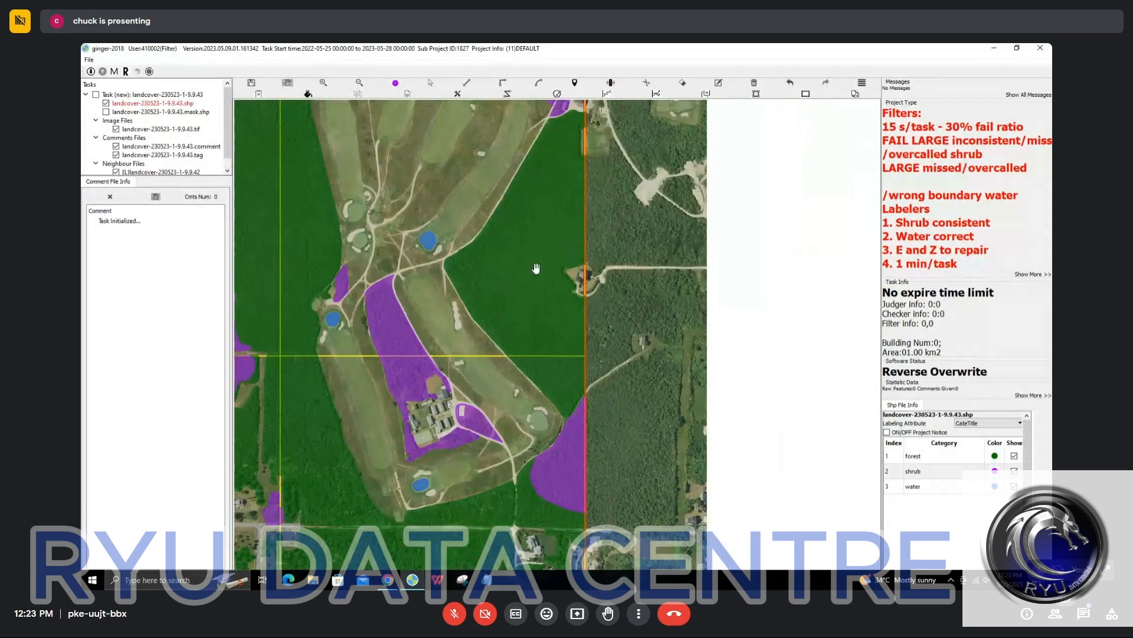
Merge the remaining large shrub on the eastern boundary southeast of the golf course into the forest and submit task landcover-230523-1-9.9.43
key("space")
key("space")
scroll(538, 471, "down", 1)
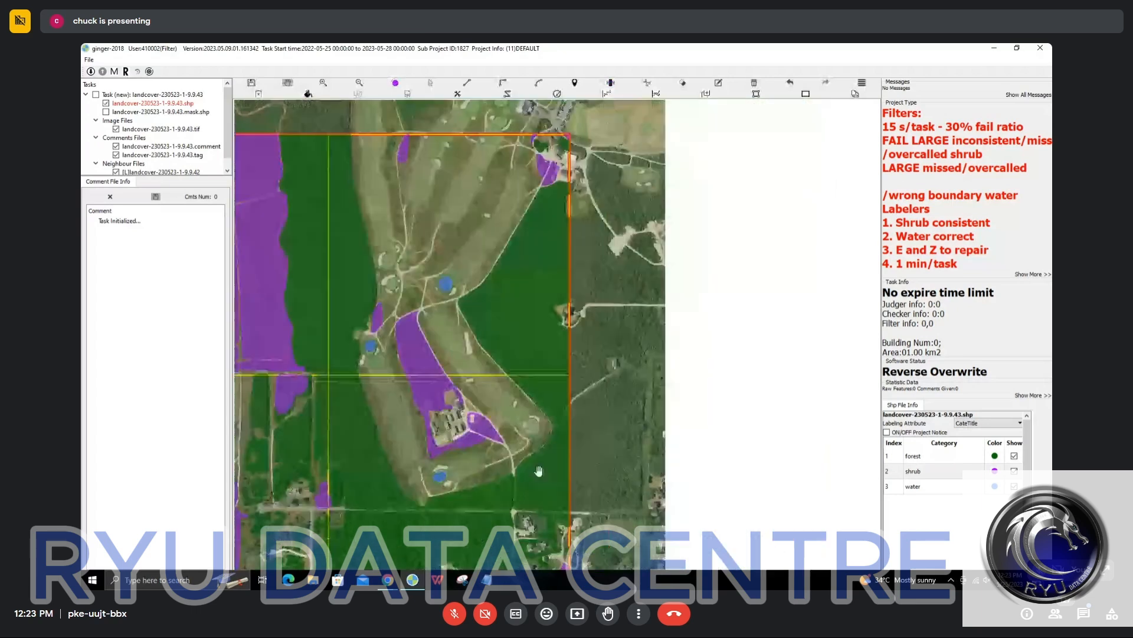
scroll(538, 470, "down", 2)
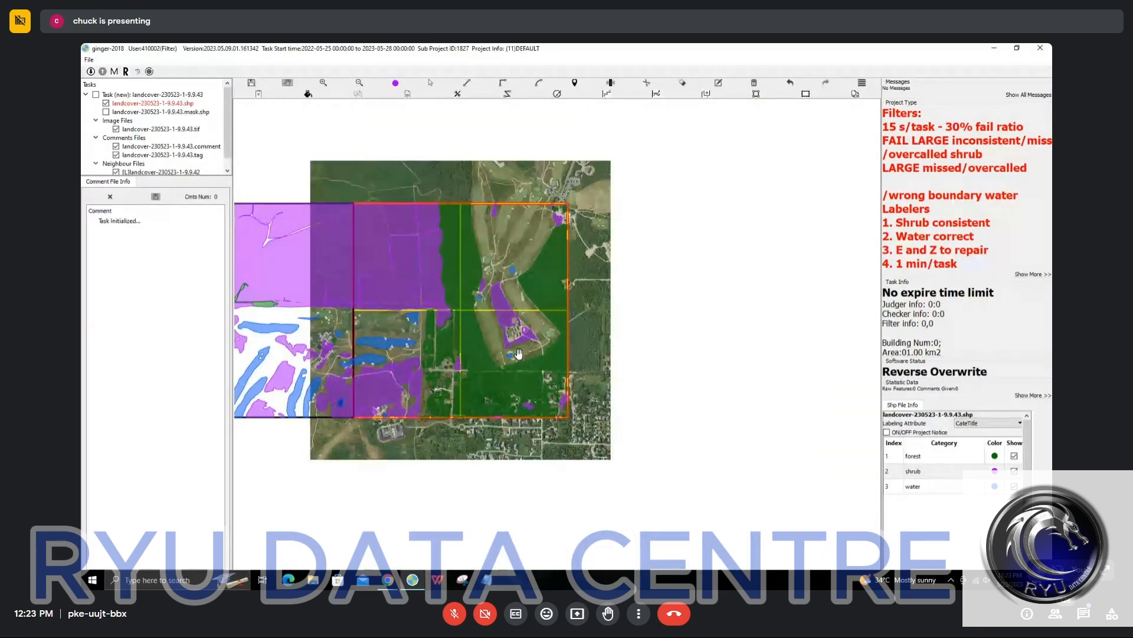
key("ctrl+u")
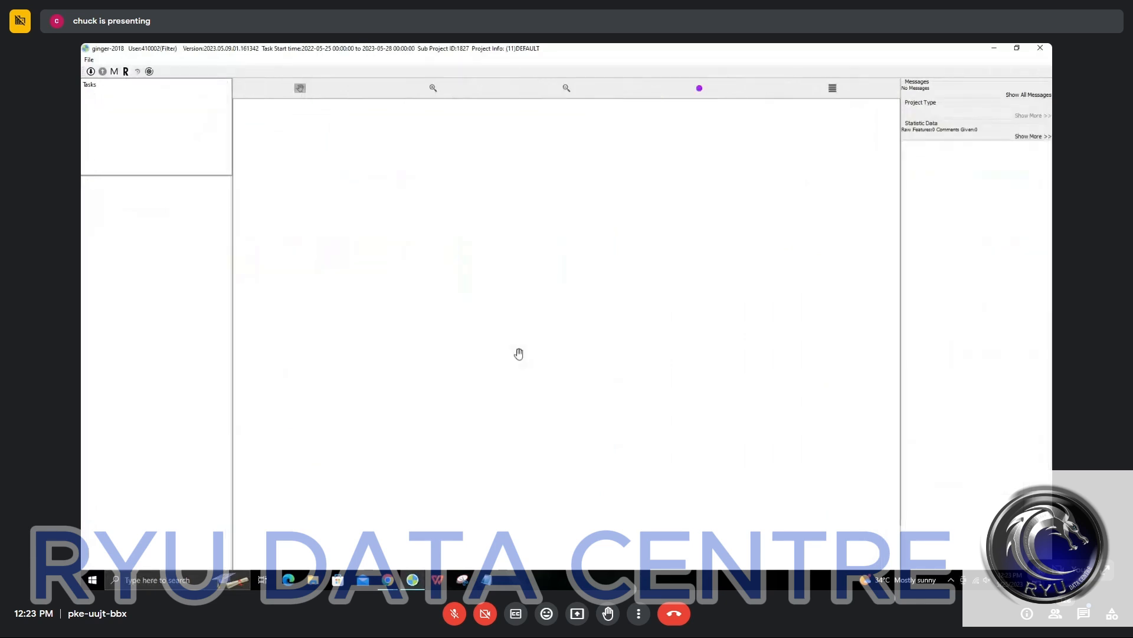